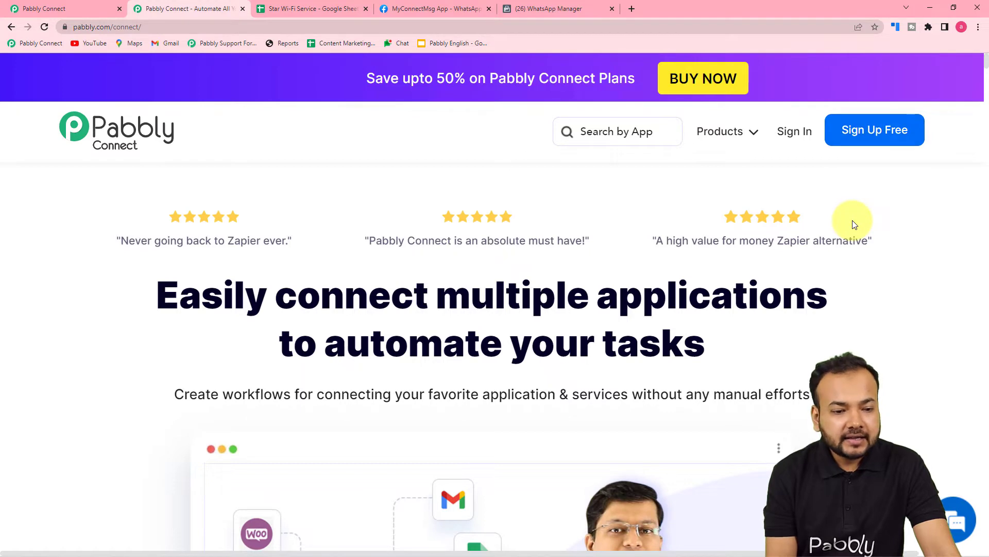
# Create a workflow named "Send Subscription Expiration Alert on WhatsApp" from the Pabbly Connect dashboard
pyautogui.click(67, 8)
pyautogui.click(174, 8)
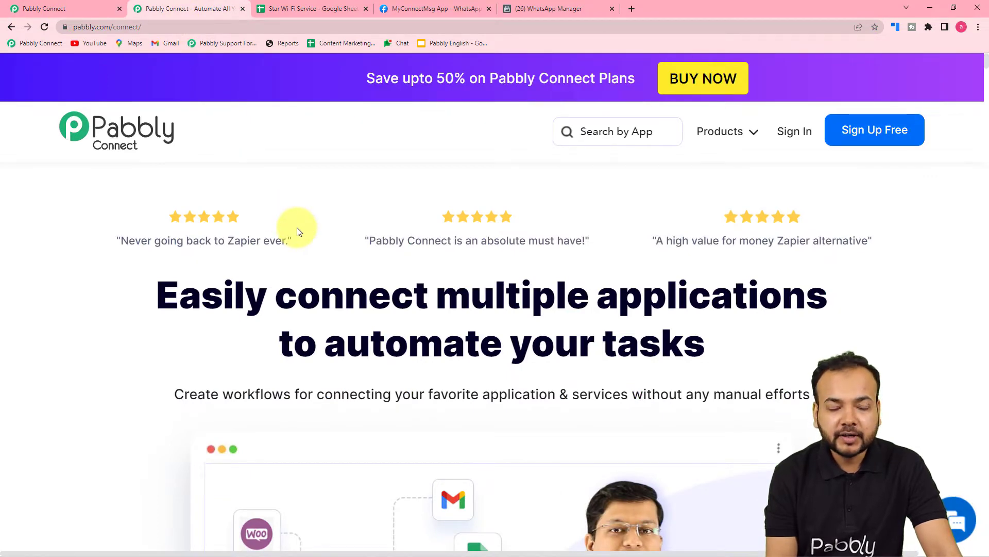
pyautogui.click(48, 9)
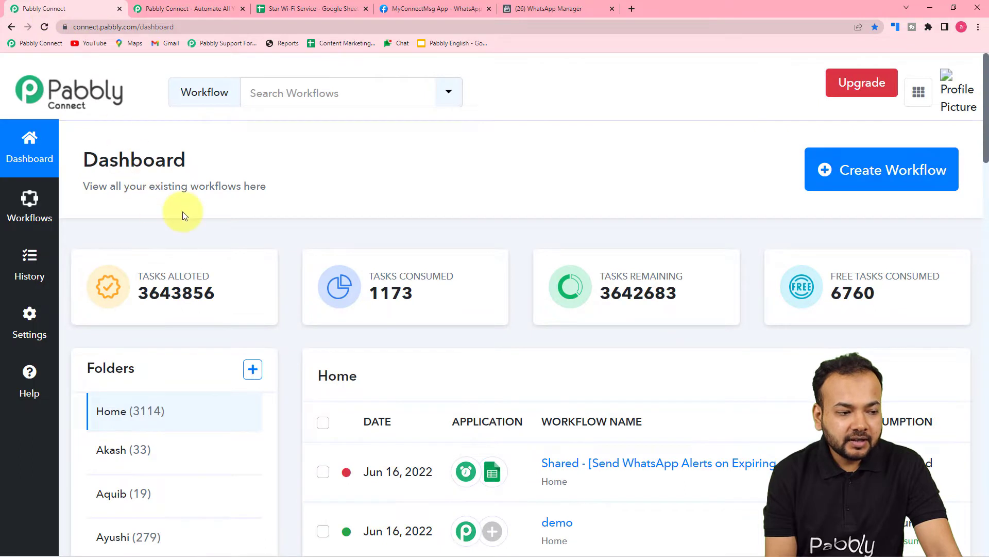
pyautogui.moveTo(393, 305)
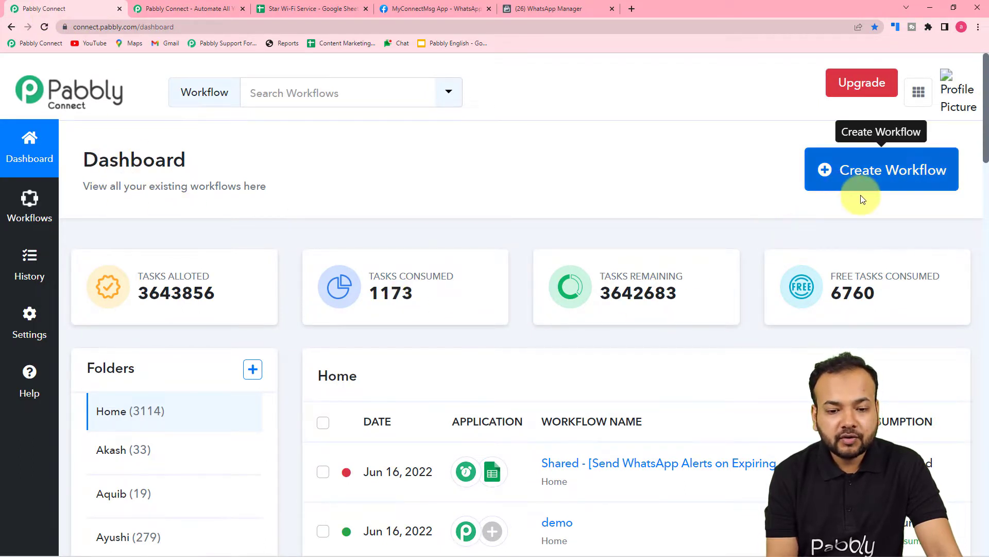
pyautogui.click(866, 178)
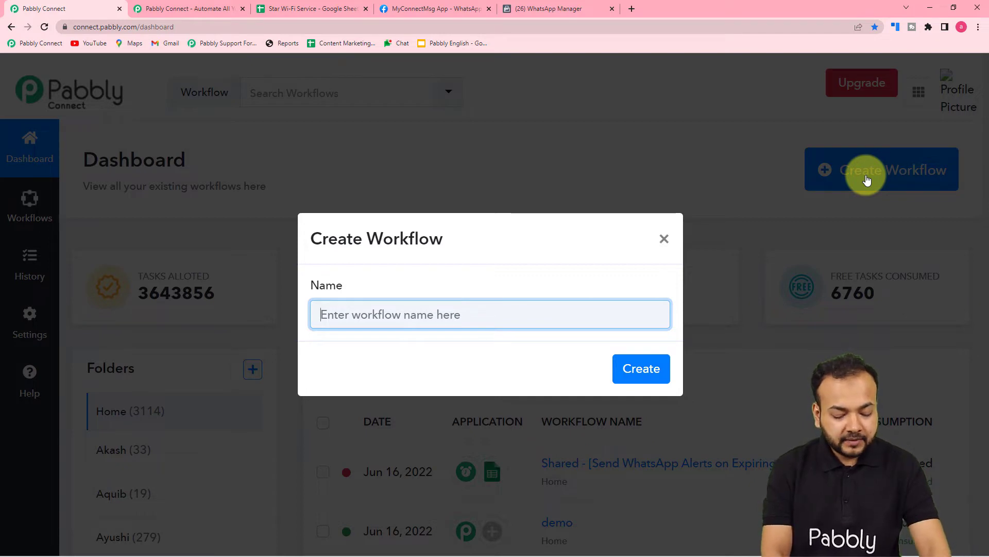
pyautogui.write('Send Subscription ')
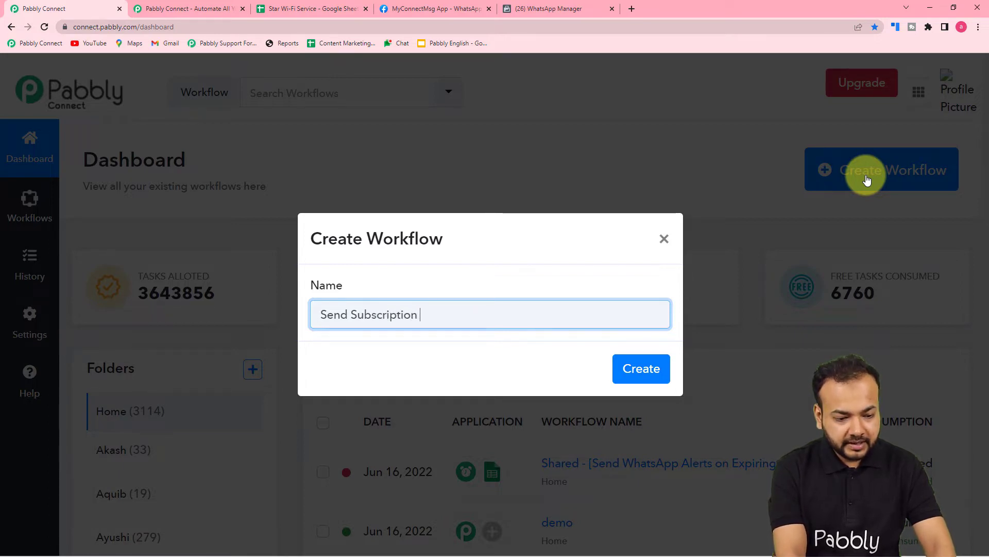
pyautogui.write('Expira')
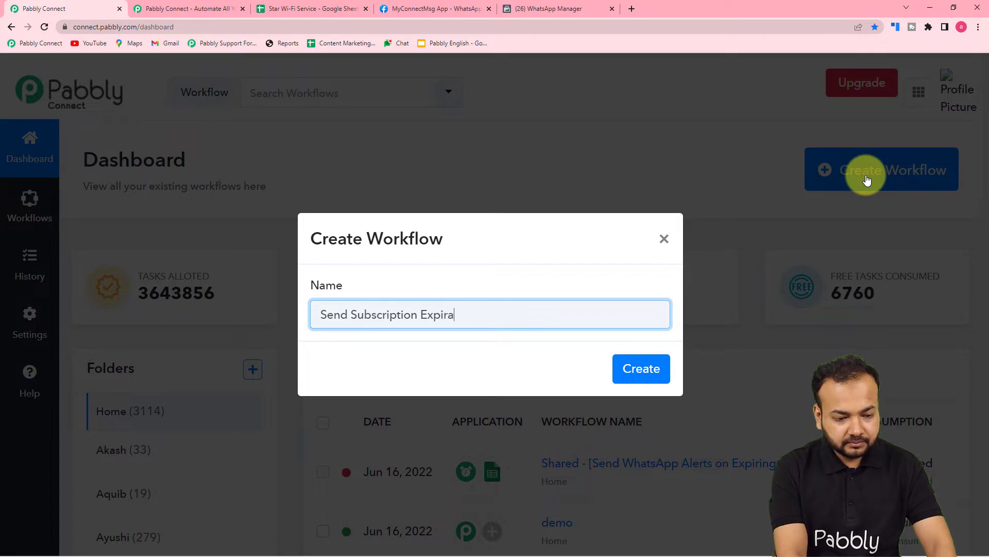
pyautogui.write('tion')
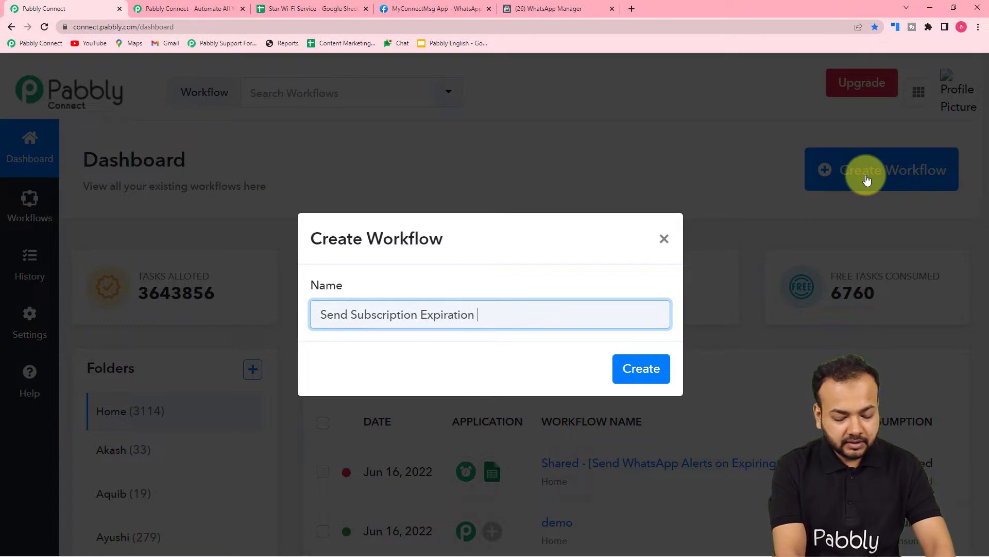
pyautogui.write(' Ale')
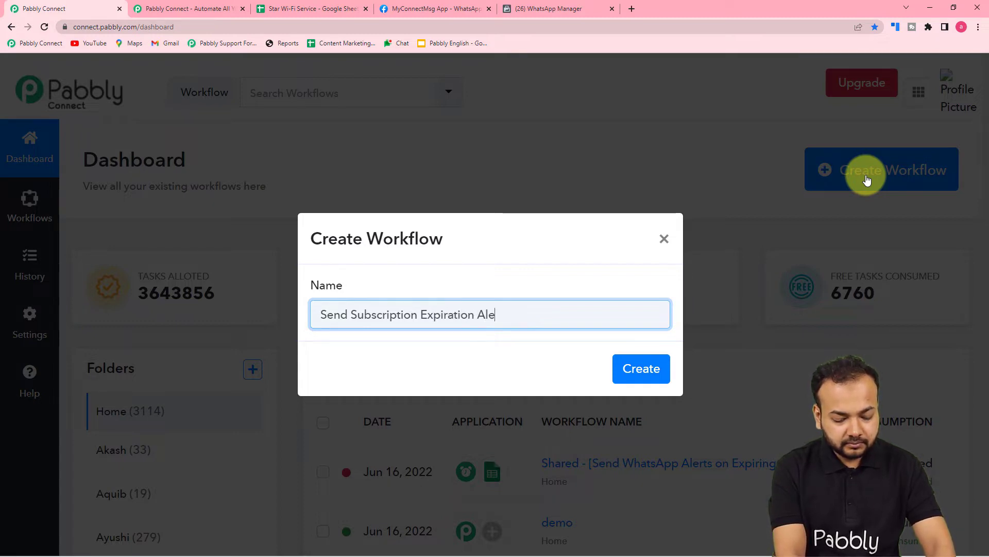
pyautogui.write('rt on ')
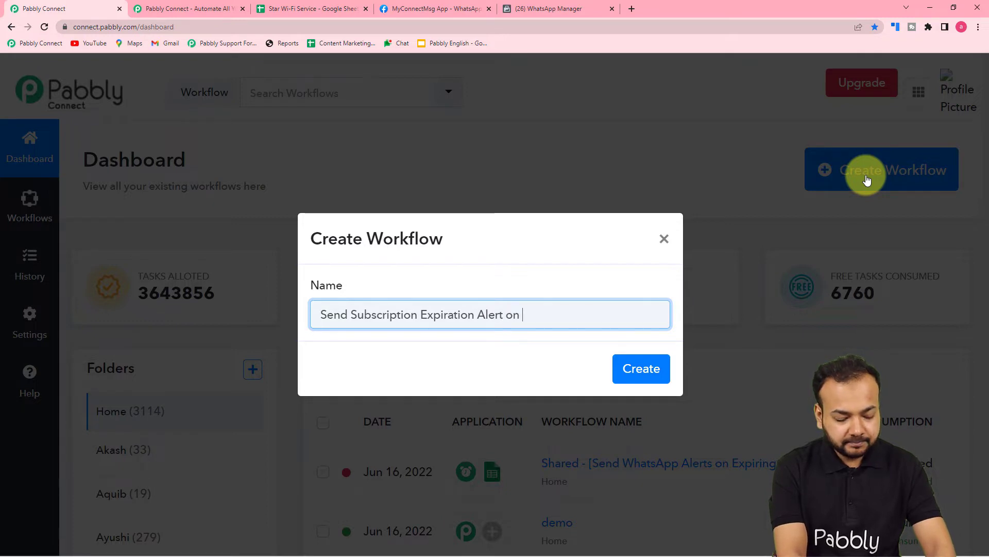
pyautogui.write('WhatsApp')
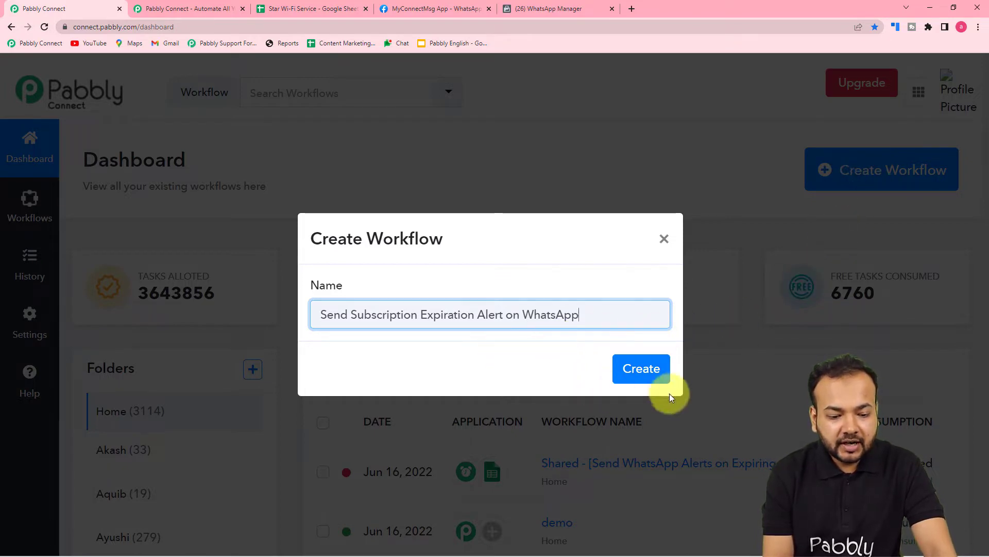
pyautogui.click(644, 375)
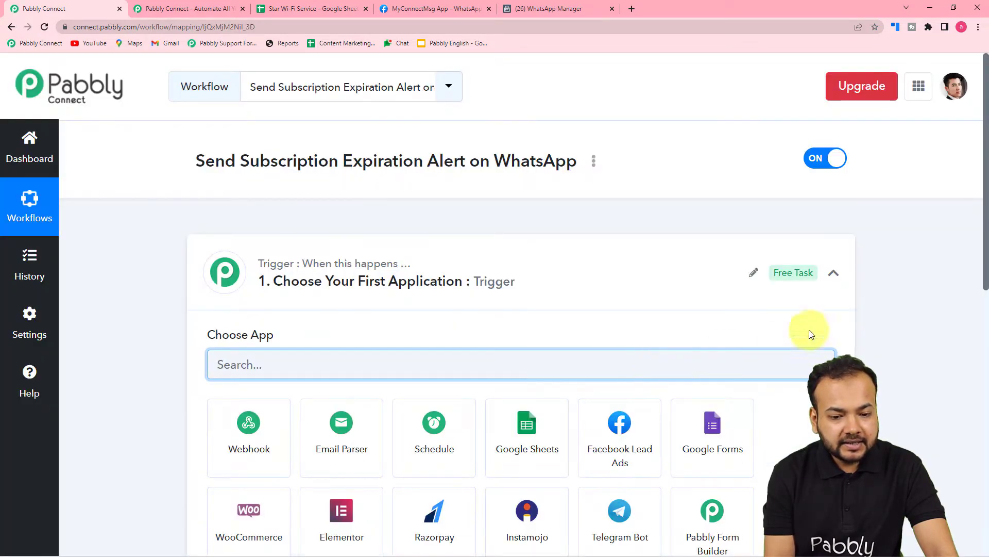
# Review the workflow's trigger and action sections and the subscription records in the Star Wi-Fi Service spreadsheet
pyautogui.click(833, 273)
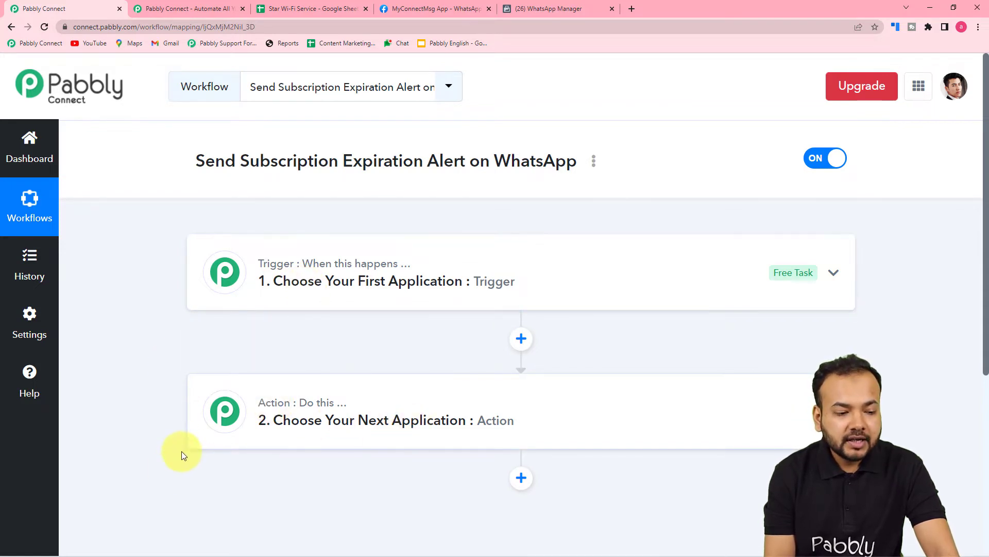
pyautogui.click(298, 293)
pyautogui.scroll(-2, 188, 301)
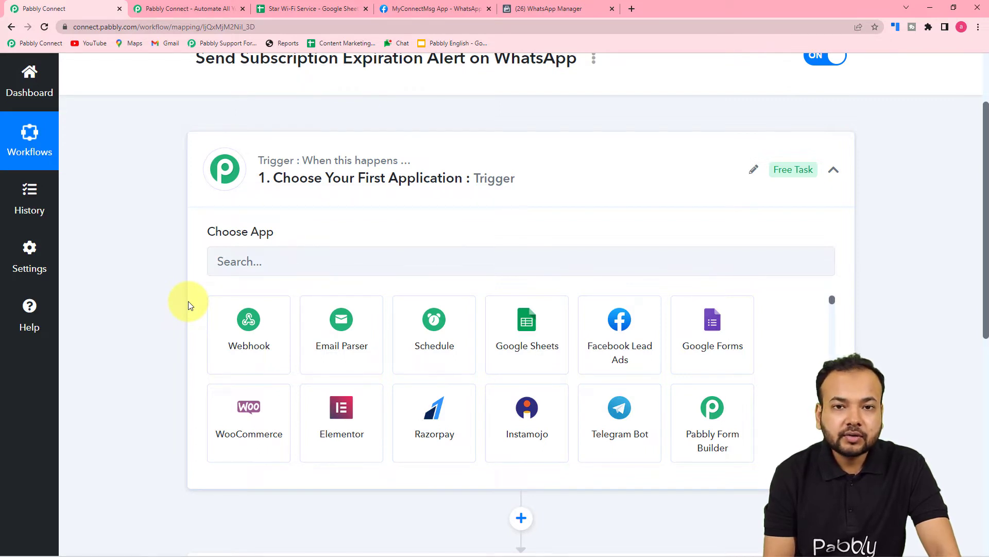
pyautogui.click(316, 9)
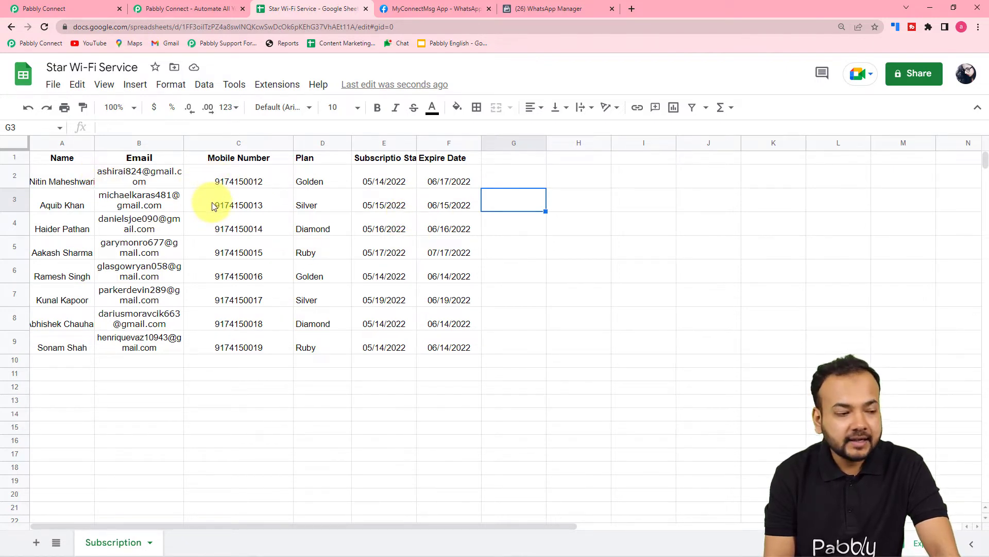
pyautogui.click(93, 9)
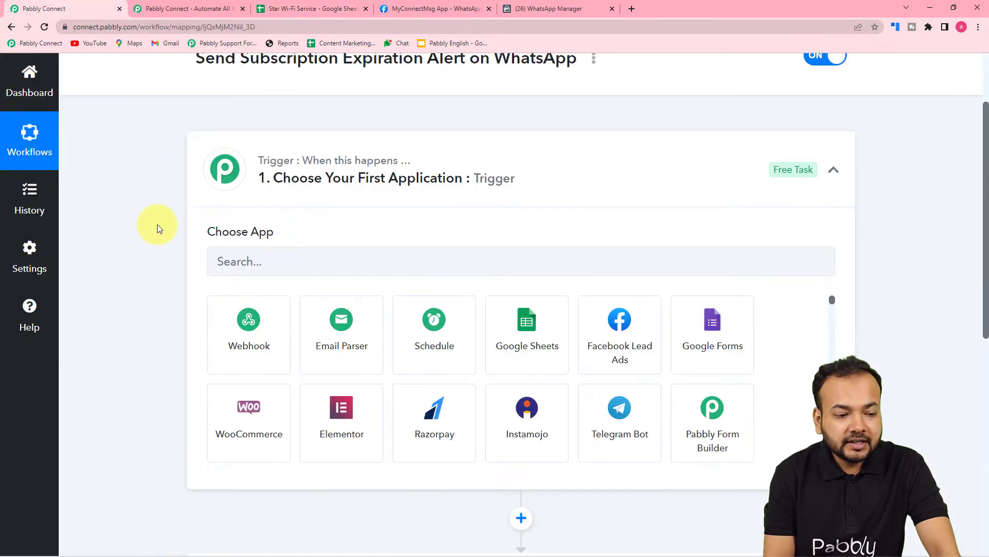
# Choose Schedule by Pabbly as the workflow's trigger application
pyautogui.scroll(-5, 157, 224)
pyautogui.scroll(3, 157, 224)
pyautogui.scroll(1, 156, 224)
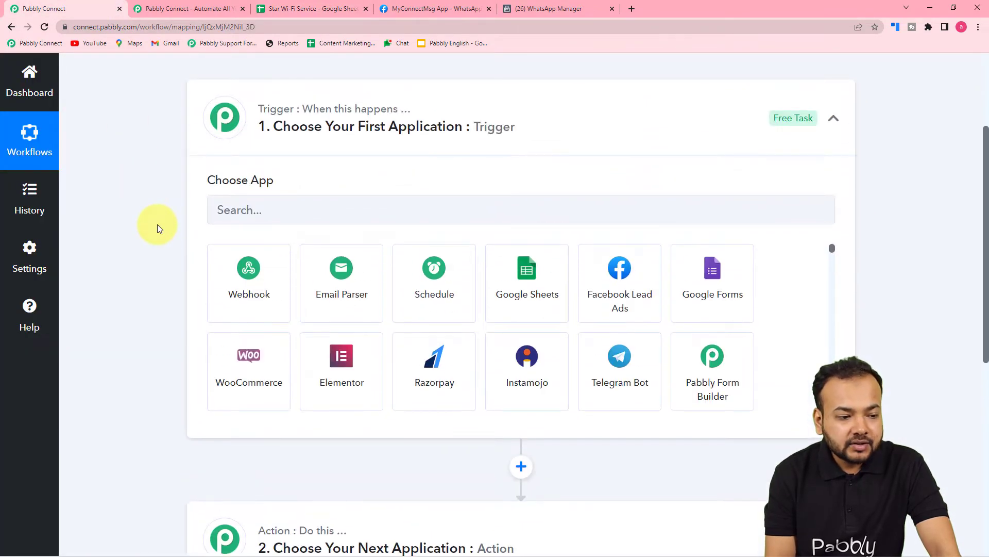
pyautogui.click(336, 209)
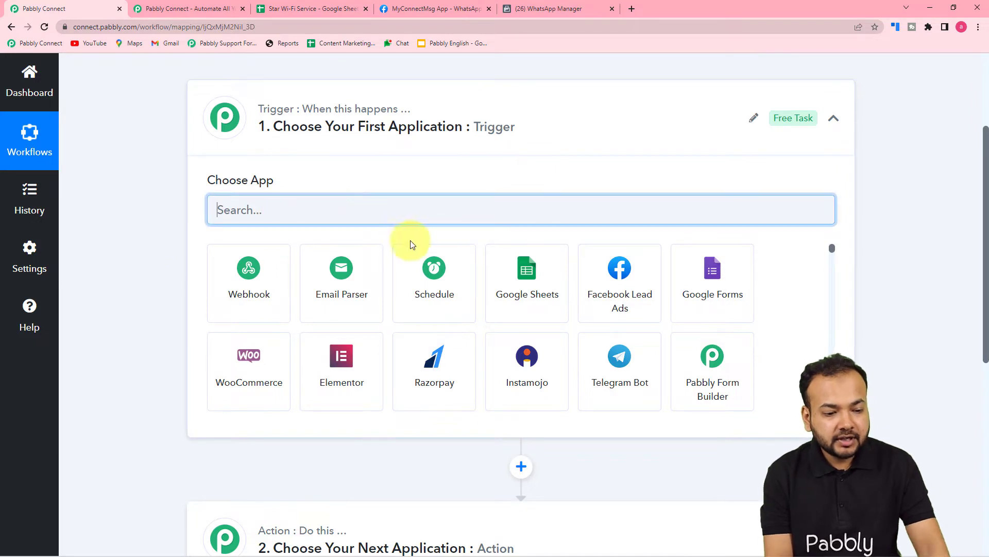
pyautogui.click(423, 304)
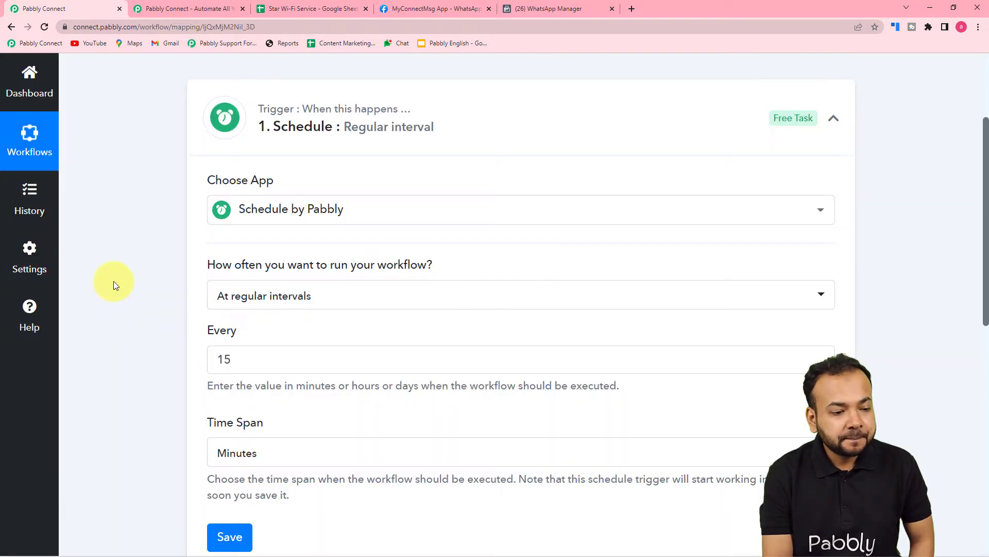
# Schedule the workflow to run every day at 09:00 and save the trigger
pyautogui.scroll(-1, 115, 284)
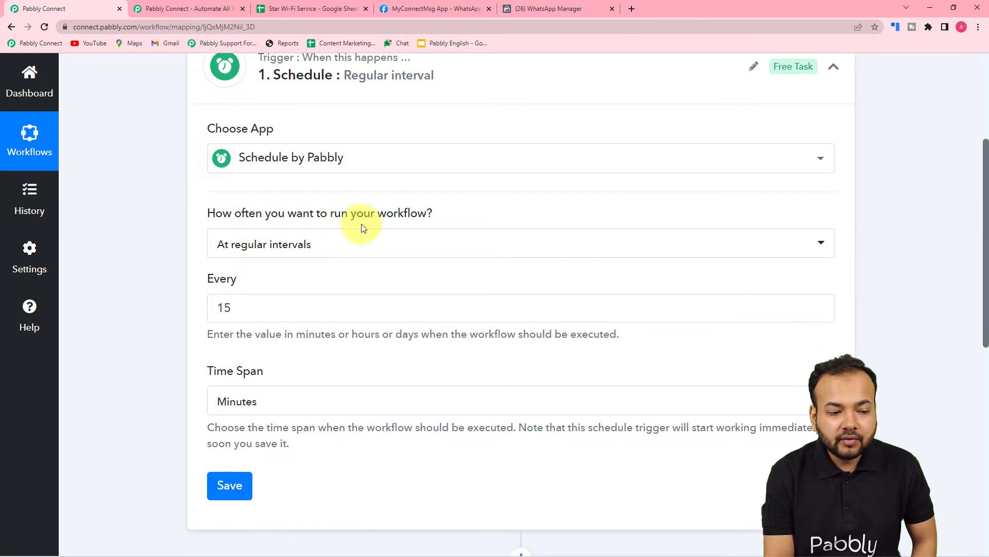
pyautogui.moveTo(382, 219)
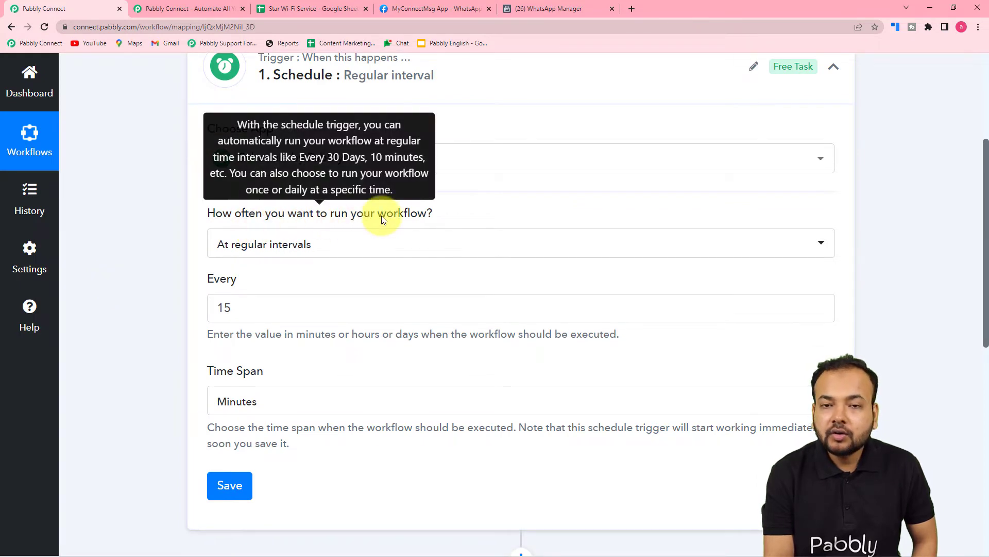
pyautogui.click(385, 258)
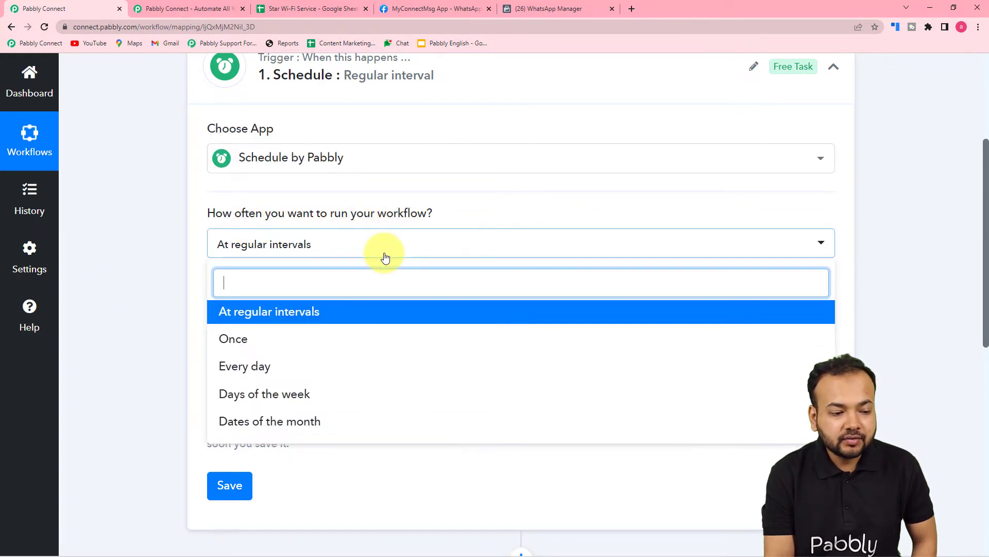
pyautogui.click(238, 367)
pyautogui.click(240, 374)
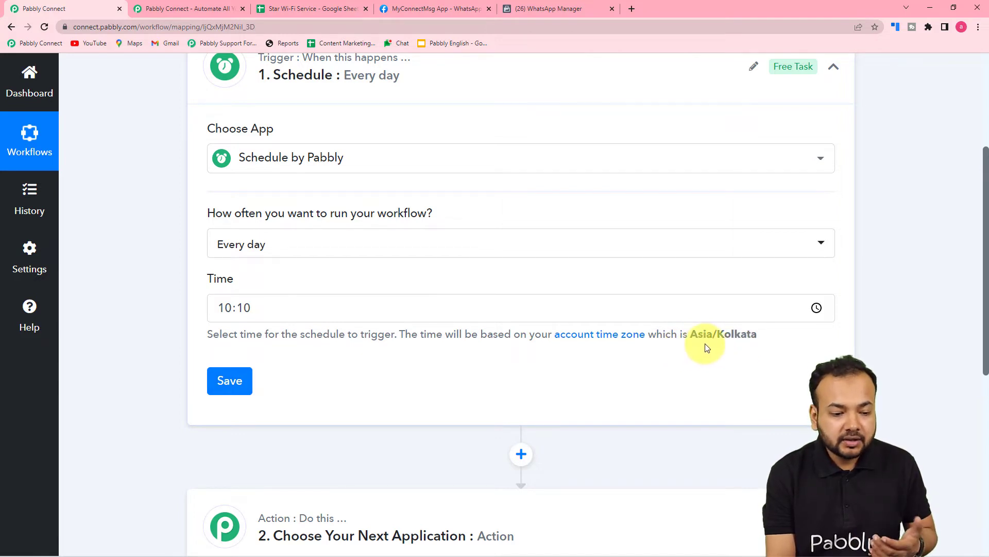
pyautogui.click(228, 310)
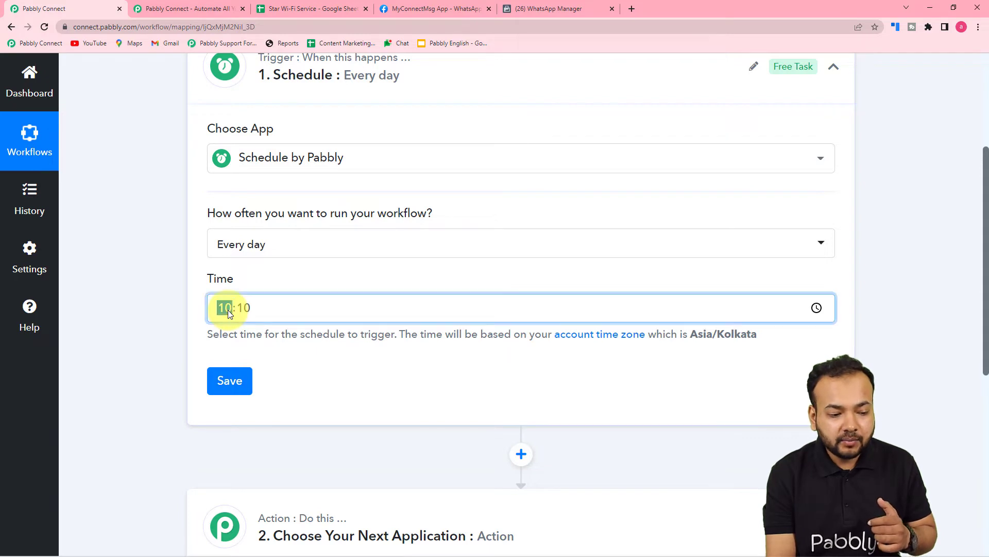
pyautogui.write('00')
pyautogui.click(299, 353)
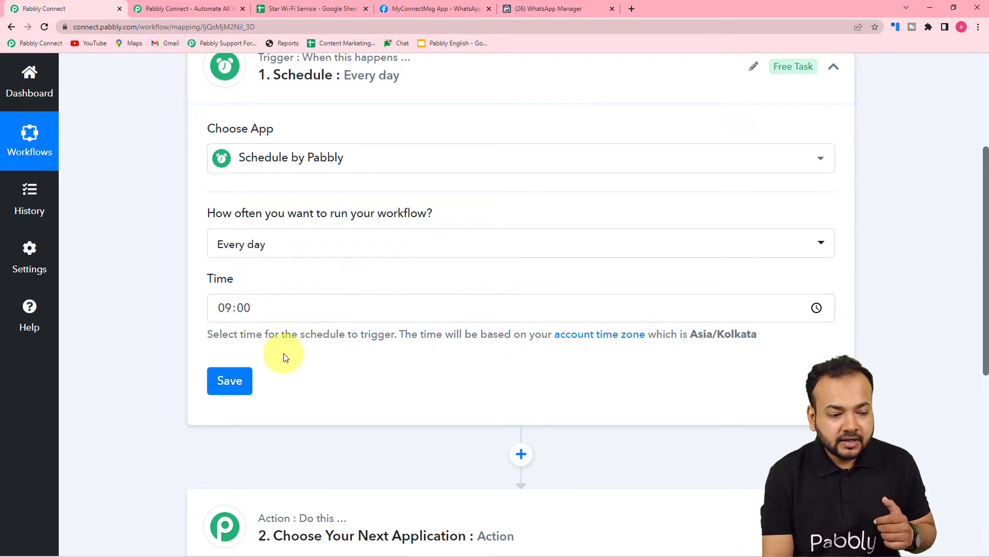
pyautogui.click(217, 392)
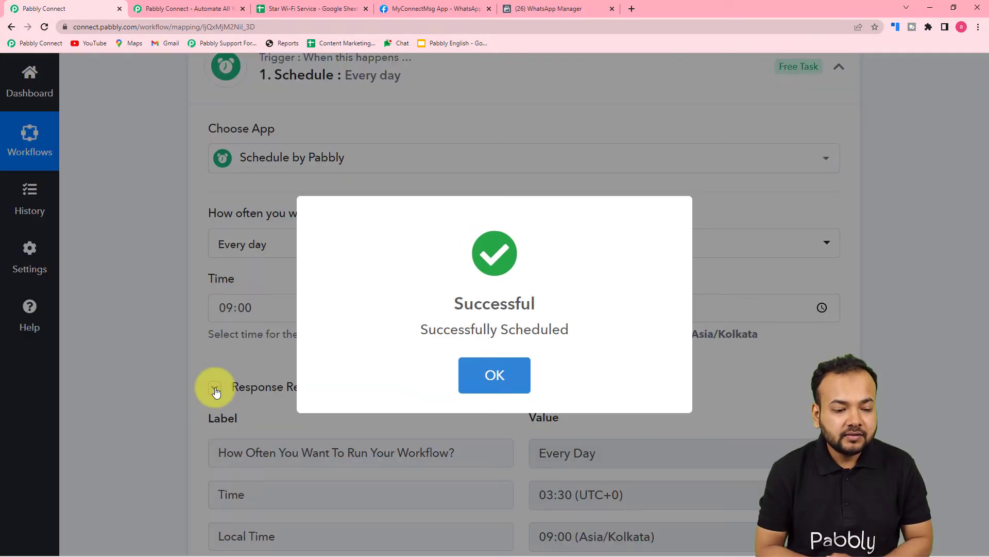
# Set the workflow's second application to Google Sheets with the Get Row(s) action event
pyautogui.scroll(-3, 216, 389)
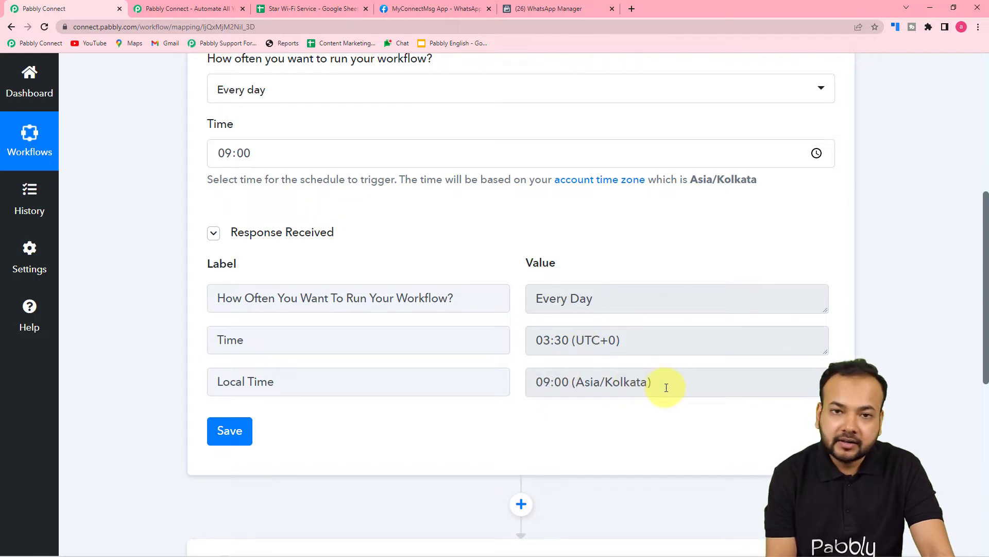
pyautogui.scroll(-3, 667, 388)
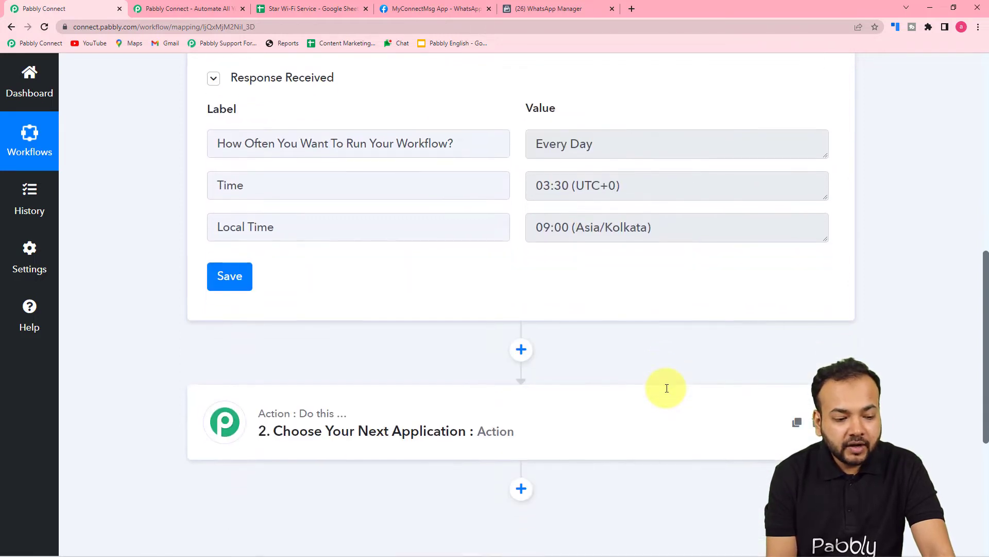
pyautogui.scroll(-2, 667, 388)
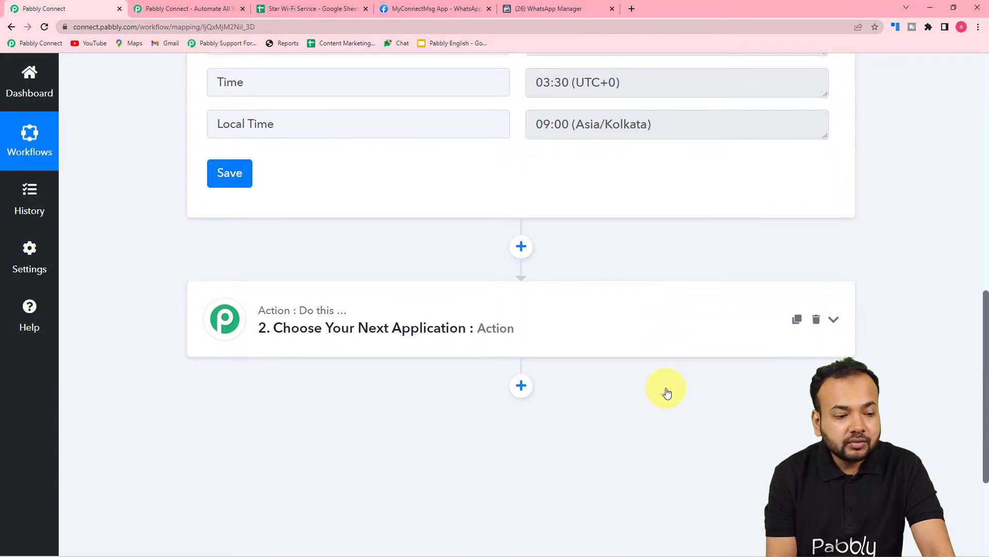
pyautogui.click(329, 342)
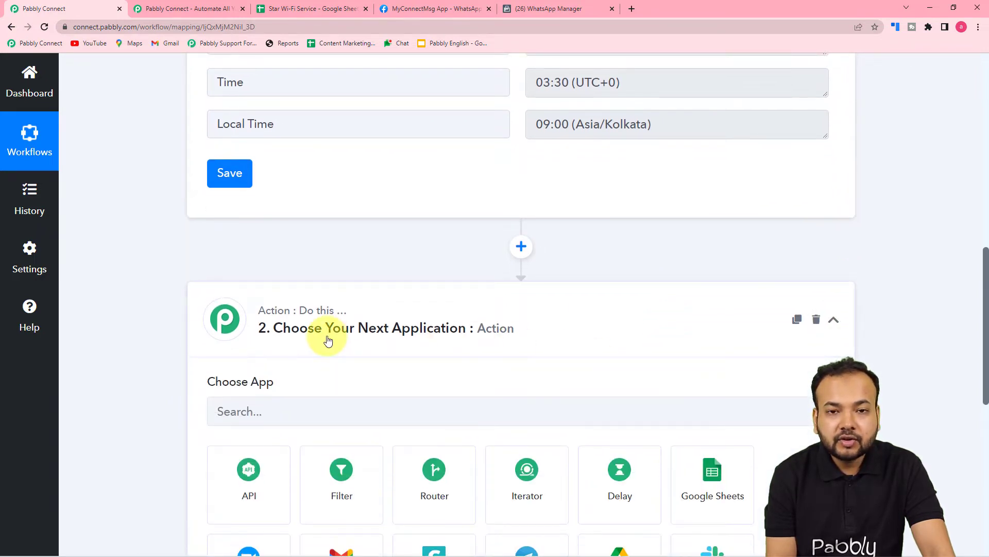
pyautogui.click(289, 8)
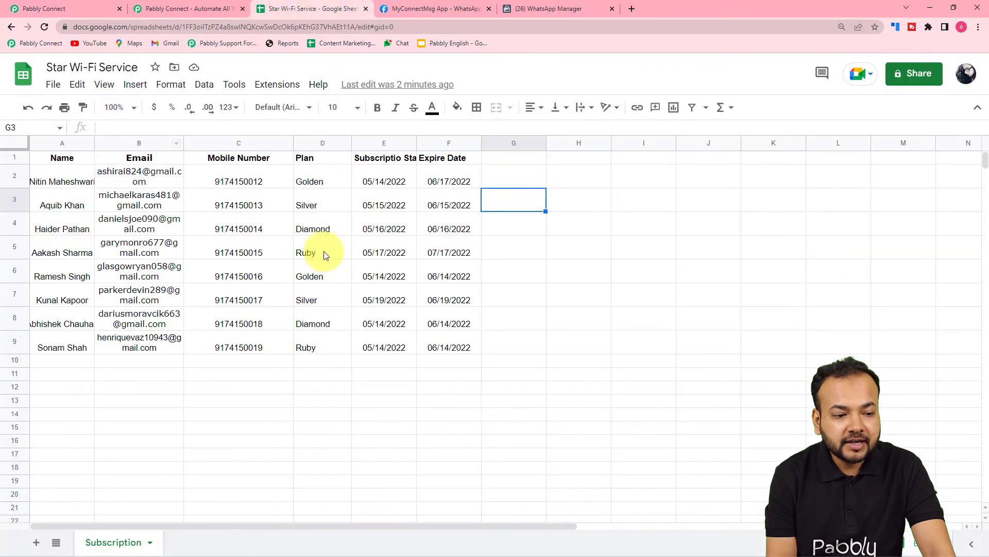
pyautogui.click(75, 12)
pyautogui.scroll(-1, 247, 212)
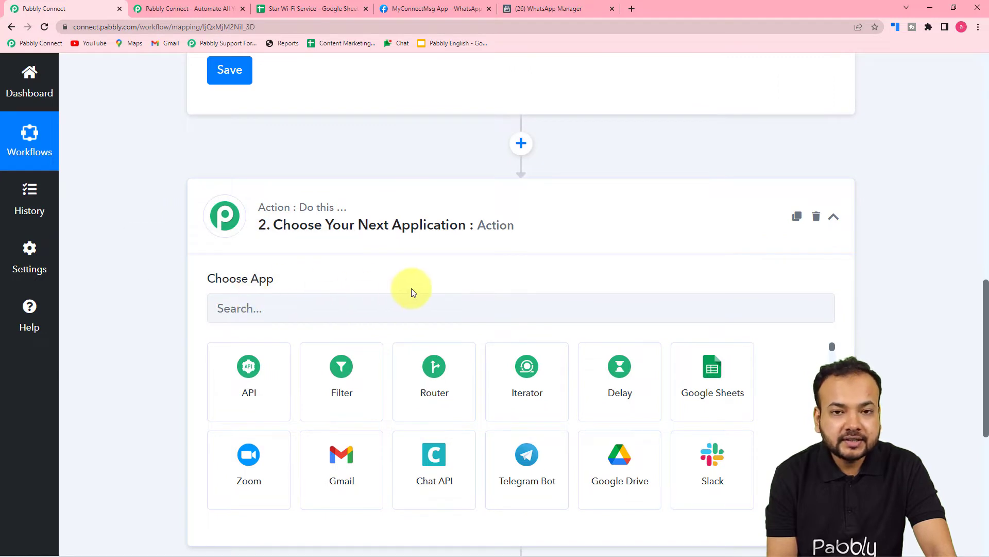
pyautogui.scroll(-2, 410, 289)
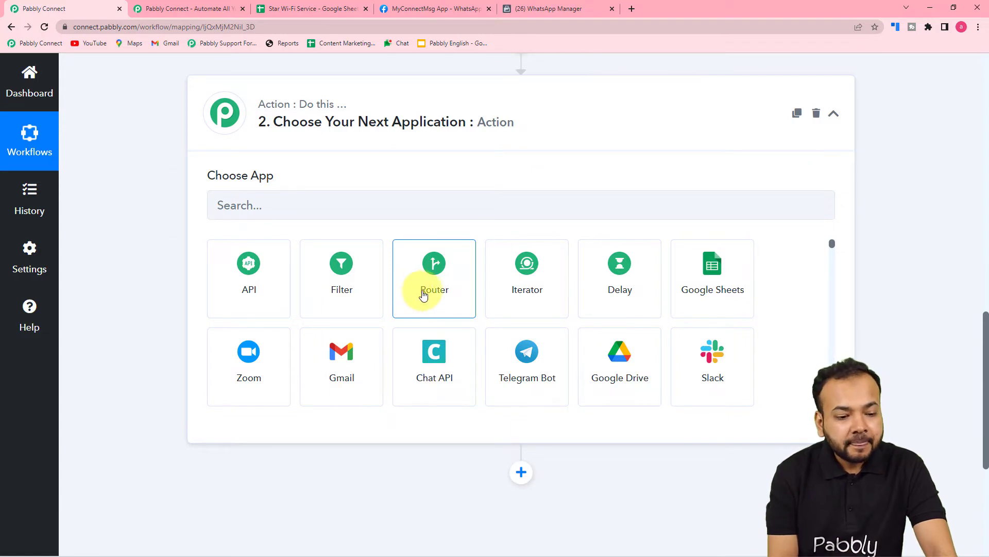
pyautogui.click(712, 271)
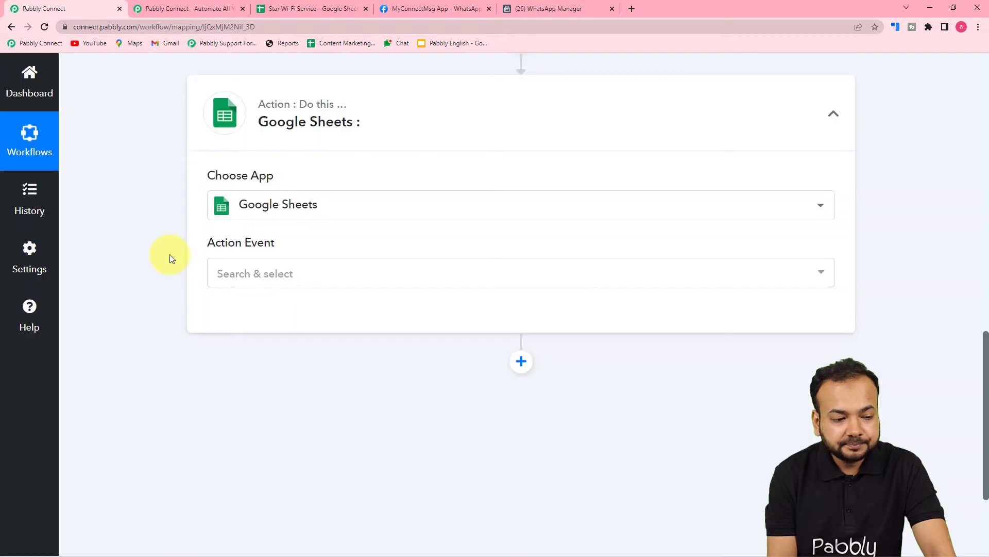
pyautogui.scroll(-1, 188, 259)
pyautogui.click(245, 224)
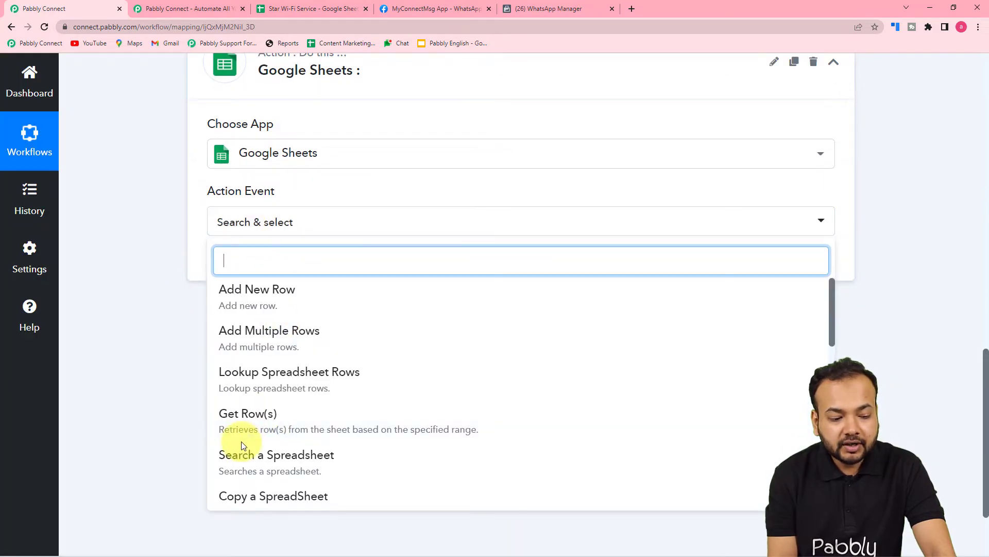
pyautogui.click(378, 434)
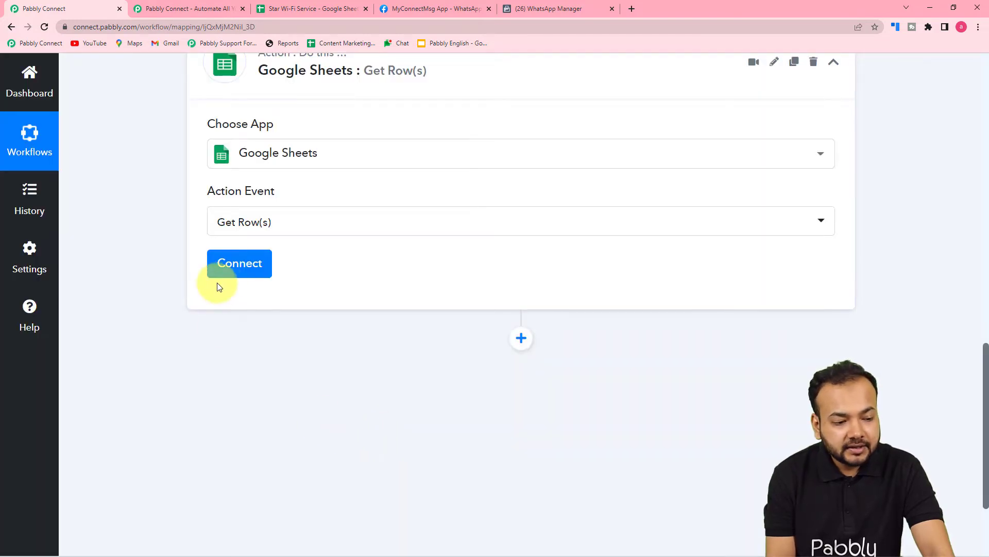
# Add a new Google Sheets connection to the Get Row(s) action and authorize Pabbly Connect Sheets with the Google account
pyautogui.click(232, 272)
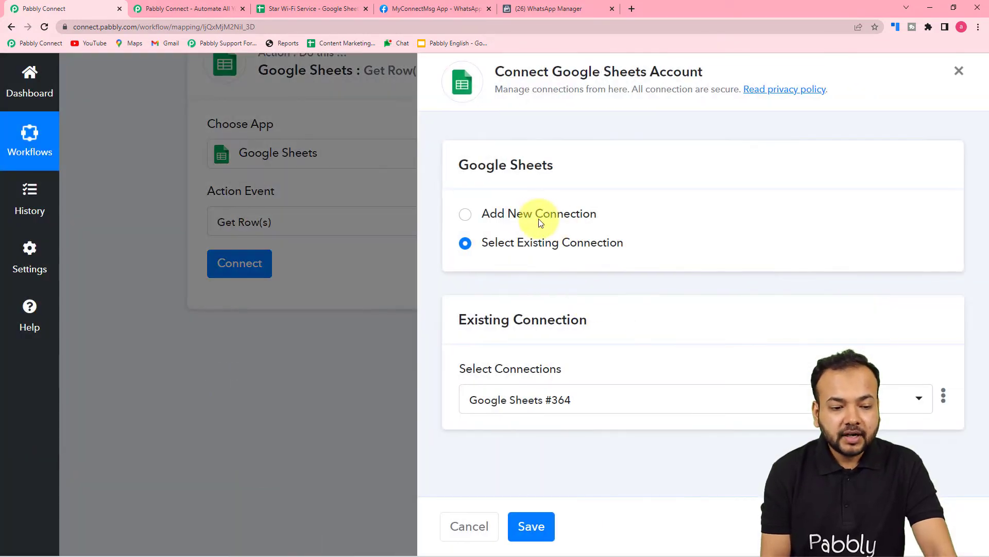
pyautogui.click(464, 216)
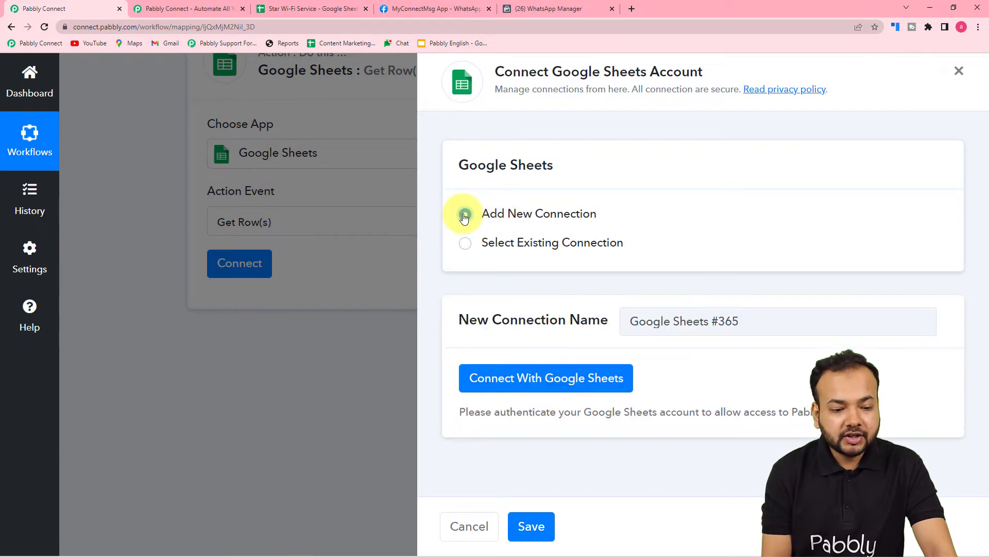
pyautogui.click(517, 380)
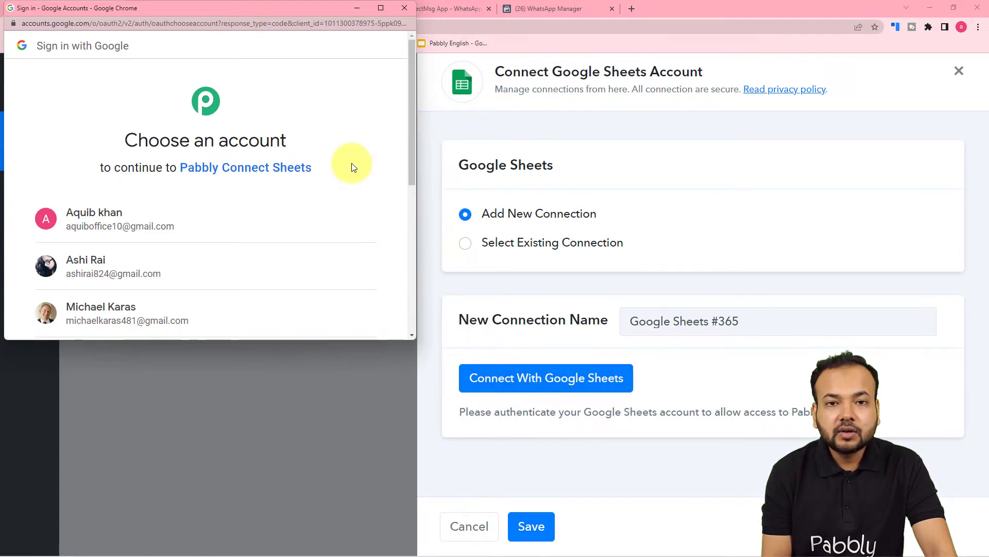
pyautogui.scroll(-2, 349, 165)
pyautogui.click(110, 154)
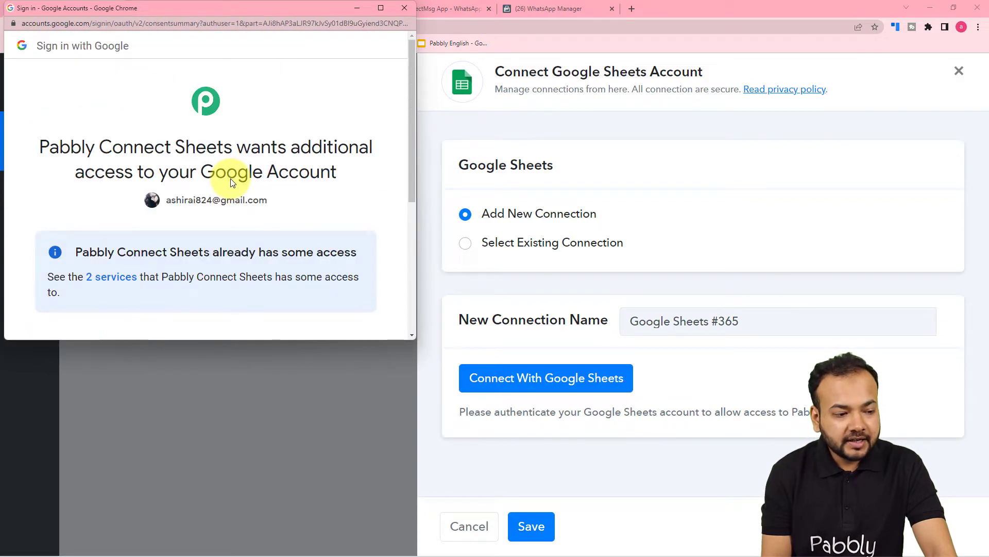
pyautogui.scroll(-1, 230, 179)
pyautogui.scroll(-1, 230, 178)
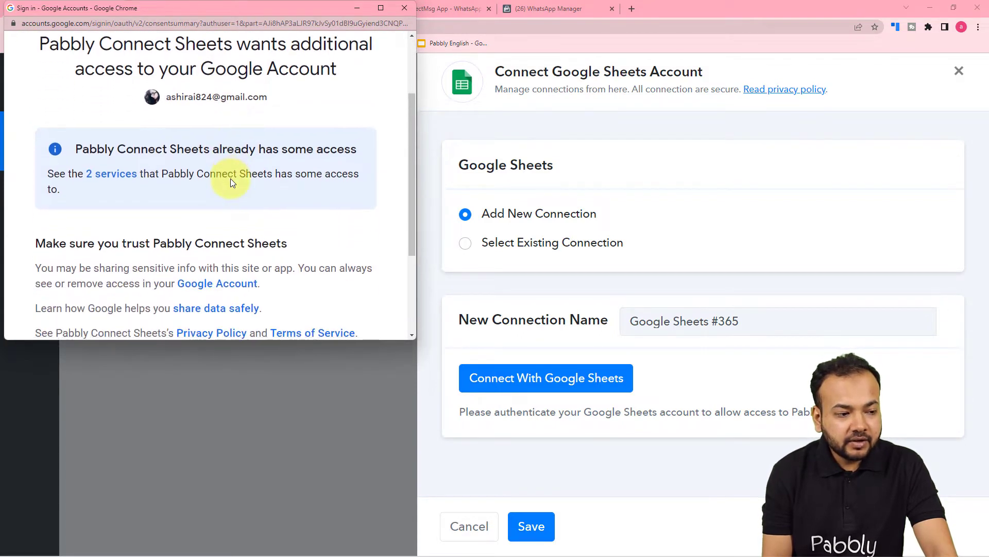
pyautogui.scroll(-3, 230, 178)
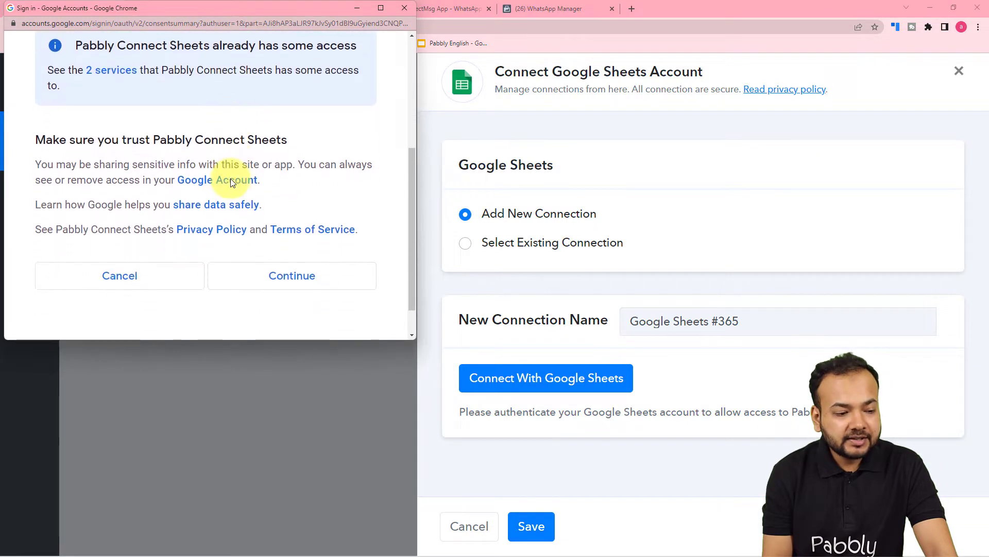
pyautogui.click(248, 246)
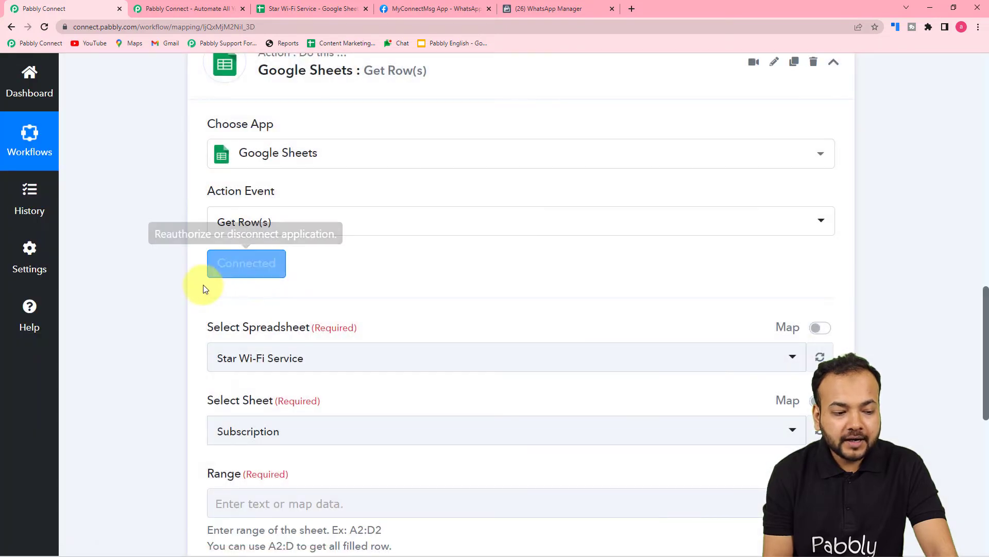
# Check the sheet name in the spreadsheet and select Star Wi-Fi Service with its Subscription sheet for the Get Row(s) action
pyautogui.scroll(-3, 159, 292)
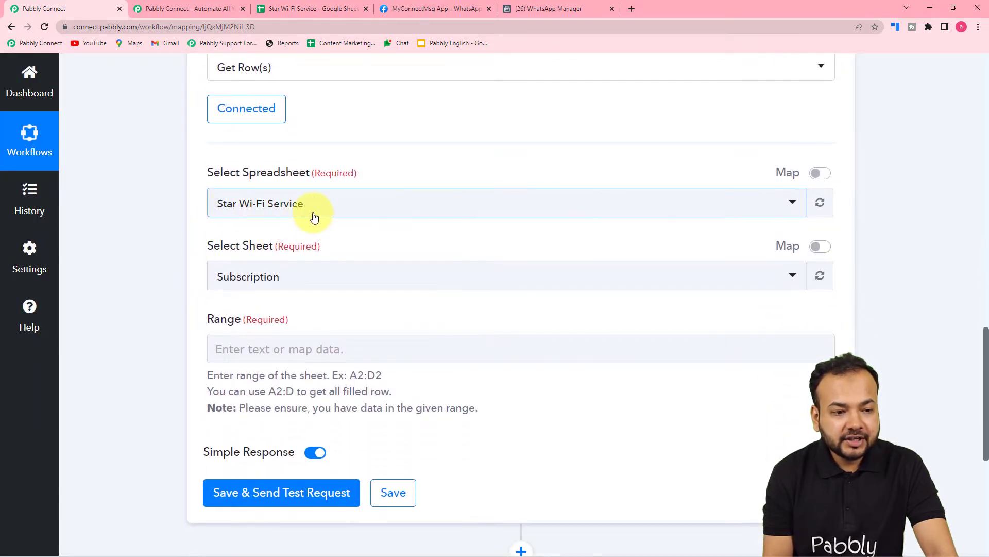
pyautogui.click(308, 10)
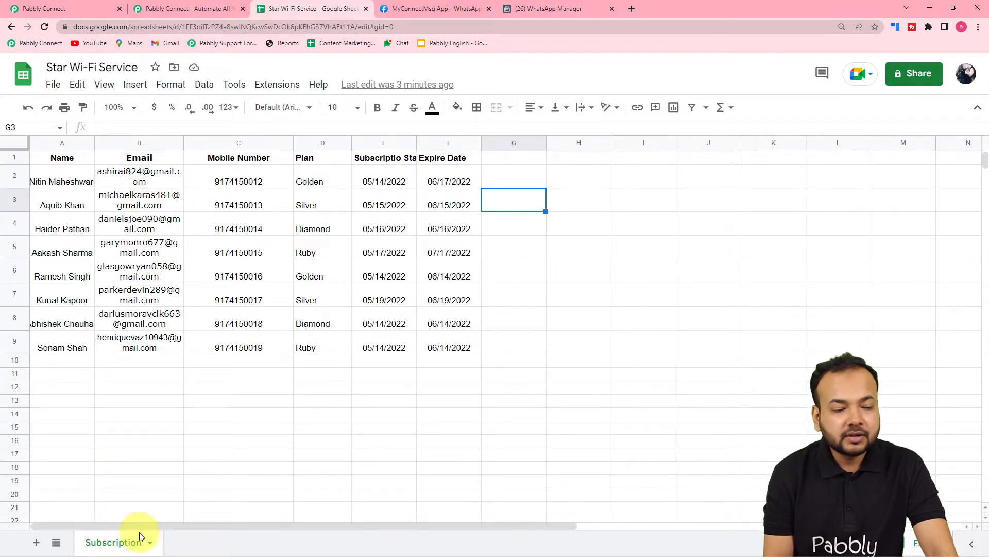
pyautogui.click(60, 4)
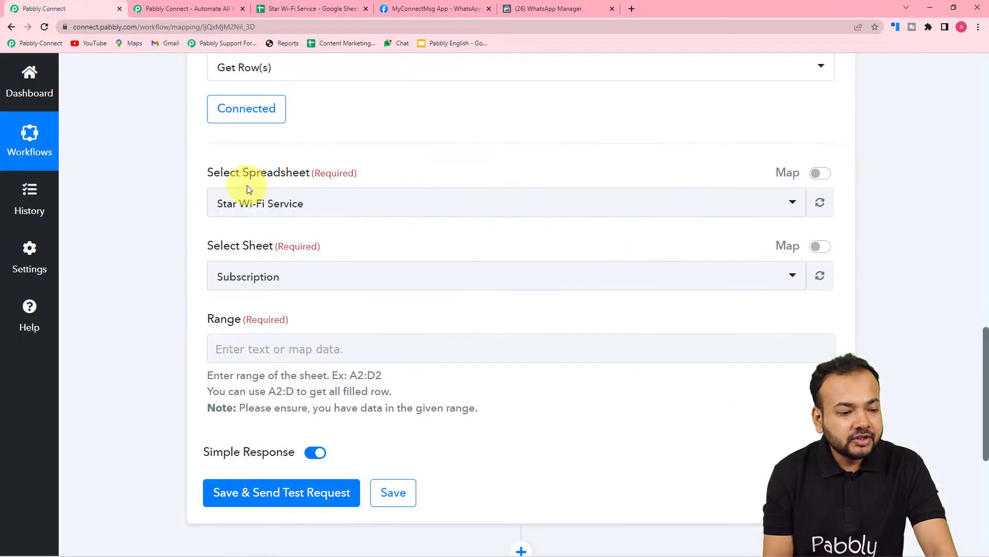
pyautogui.click(307, 206)
pyautogui.scroll(-1, 313, 313)
pyautogui.scroll(-3, 314, 312)
pyautogui.scroll(3, 322, 405)
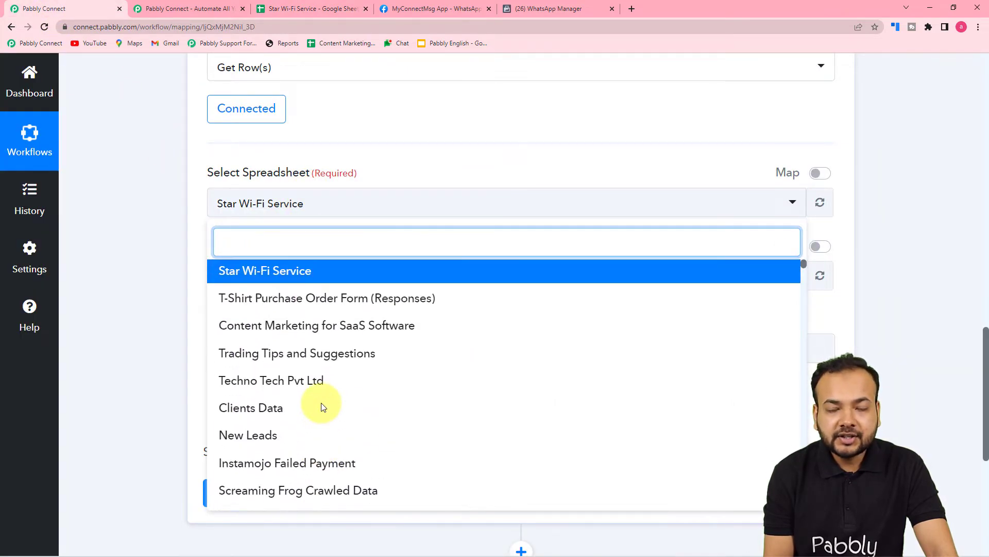
pyautogui.click(232, 271)
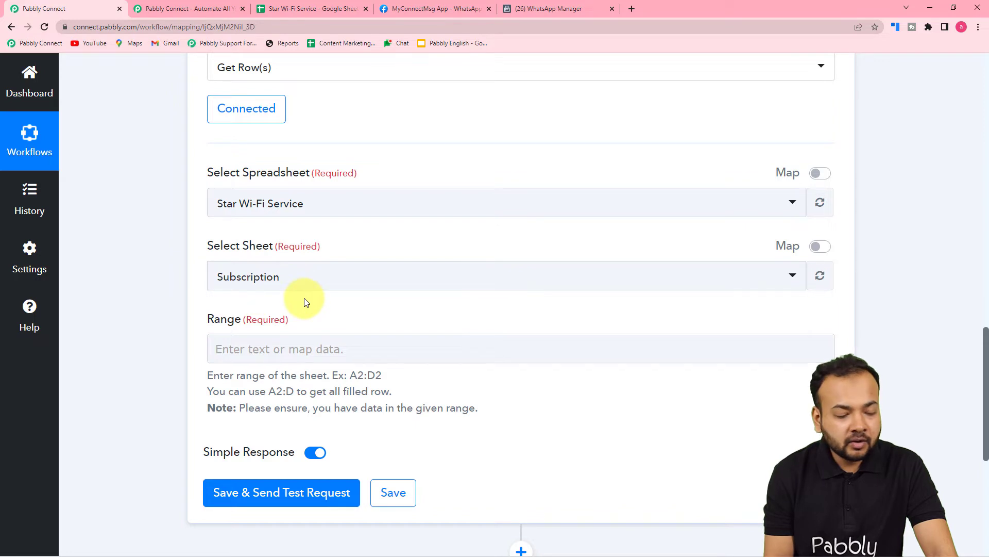
# In the Star Wi-Fi Service spreadsheet, select all subscription records in A2:F9 and copy the range reference
pyautogui.scroll(-2, 174, 300)
pyautogui.click(242, 244)
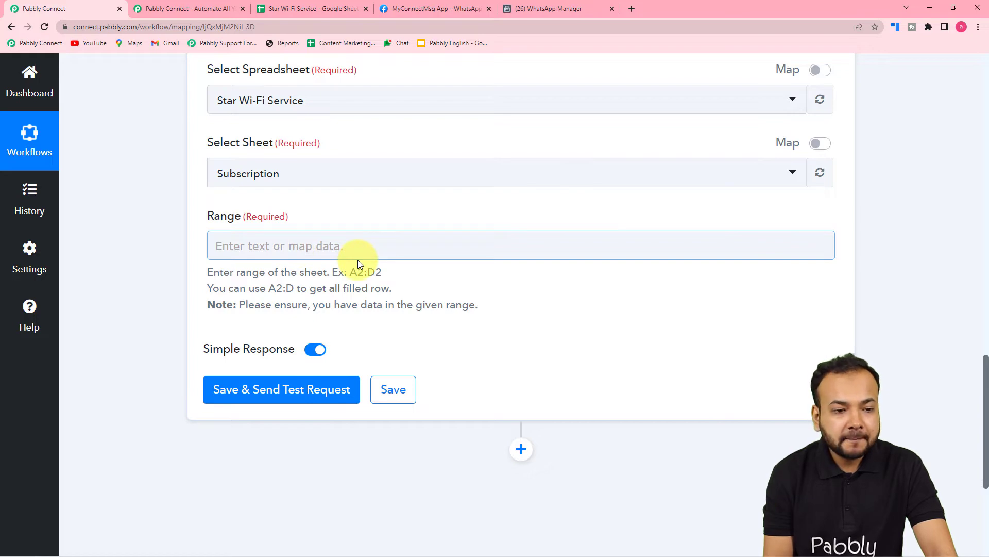
pyautogui.click(313, 5)
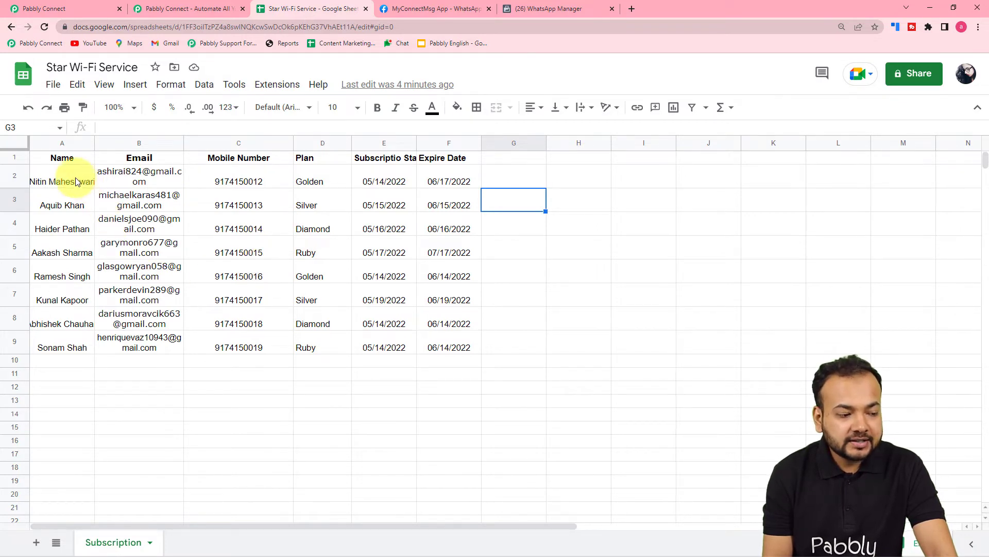
pyautogui.click(46, 184)
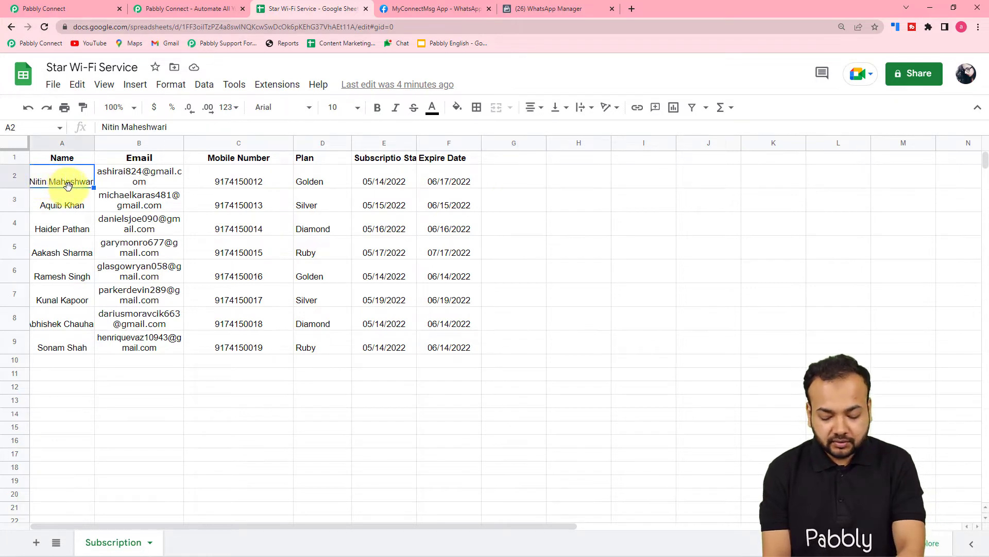
pyautogui.hotkey('shift', 'Right')
pyautogui.hotkey('shift', 'Right')
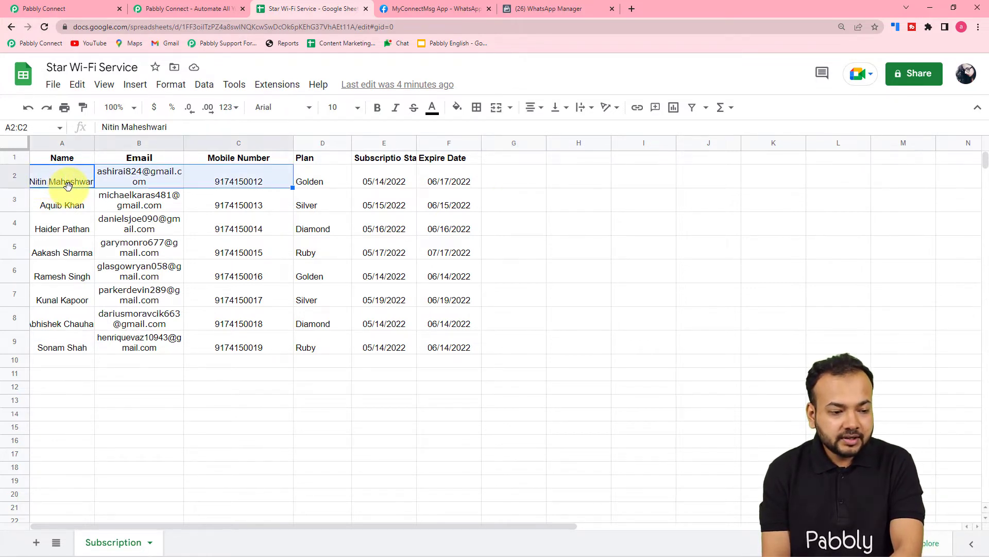
pyautogui.hotkey('shift', 'Right')
pyautogui.hotkey('shift', 'Right')
pyautogui.hotkey('shift', 'Right')
pyautogui.hotkey('shift', 'Down')
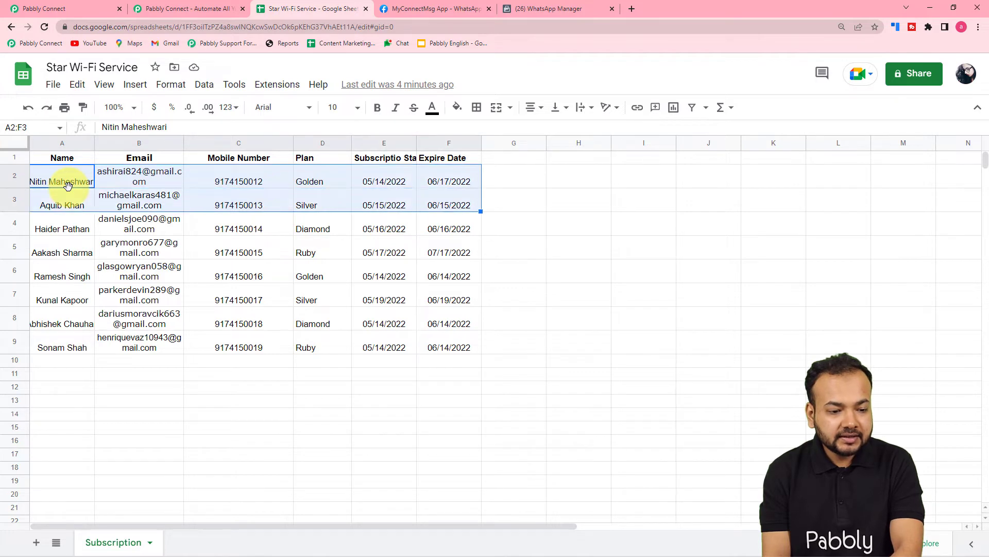
pyautogui.hotkey('shift', 'Down')
pyautogui.hotkey('shift', 'Down')
pyautogui.hotkey('shift', 'Down')
pyautogui.hotkey('shift', 'Down')
pyautogui.hotkey('shift', 'Down')
pyautogui.hotkey('shift', 'Down')
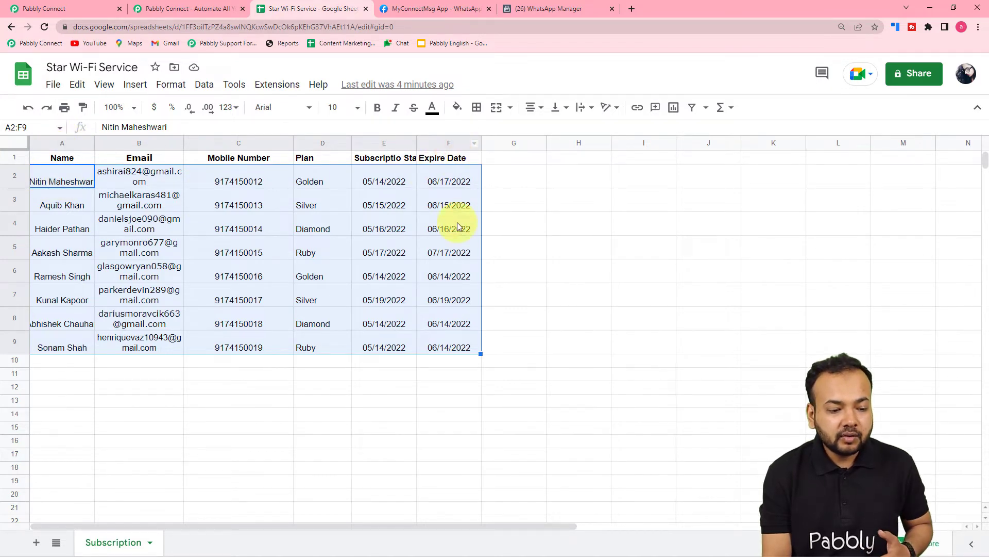
pyautogui.click(27, 127)
pyautogui.hotkey('ctrl', 'c')
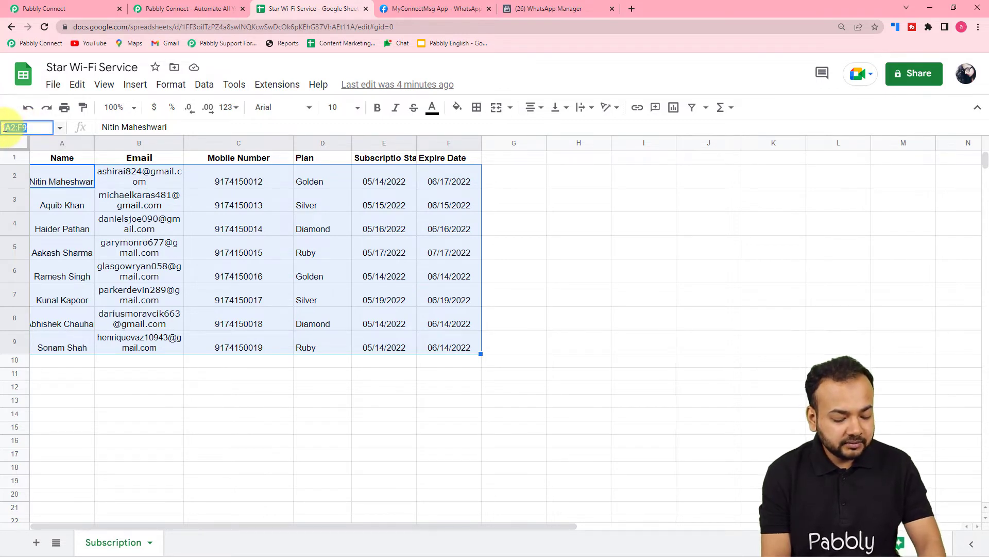
# Set the Get Row(s) action's range to A2:F9 in the Pabbly Connect workflow
pyautogui.click(78, 9)
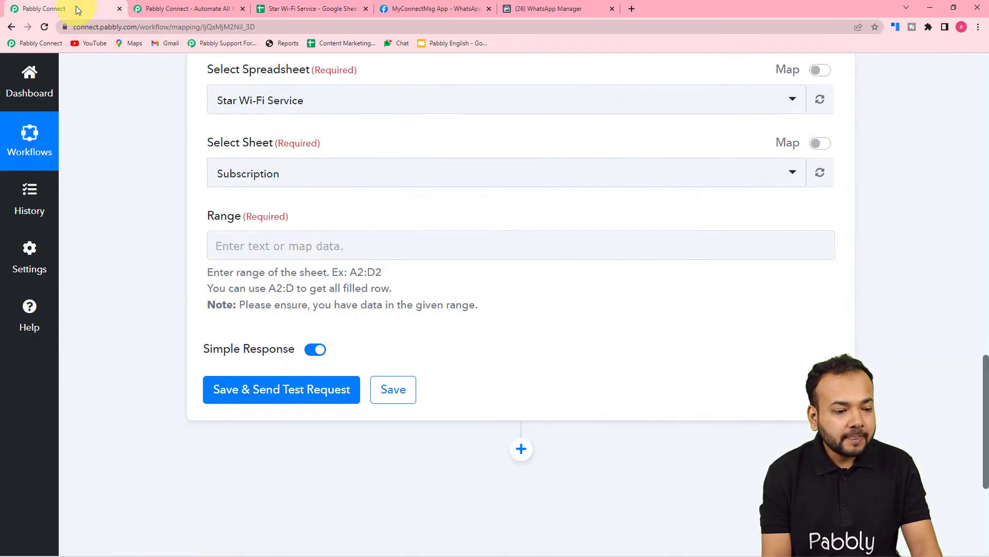
pyautogui.click(261, 241)
pyautogui.hotkey('ctrl', 'v')
pyautogui.click(147, 242)
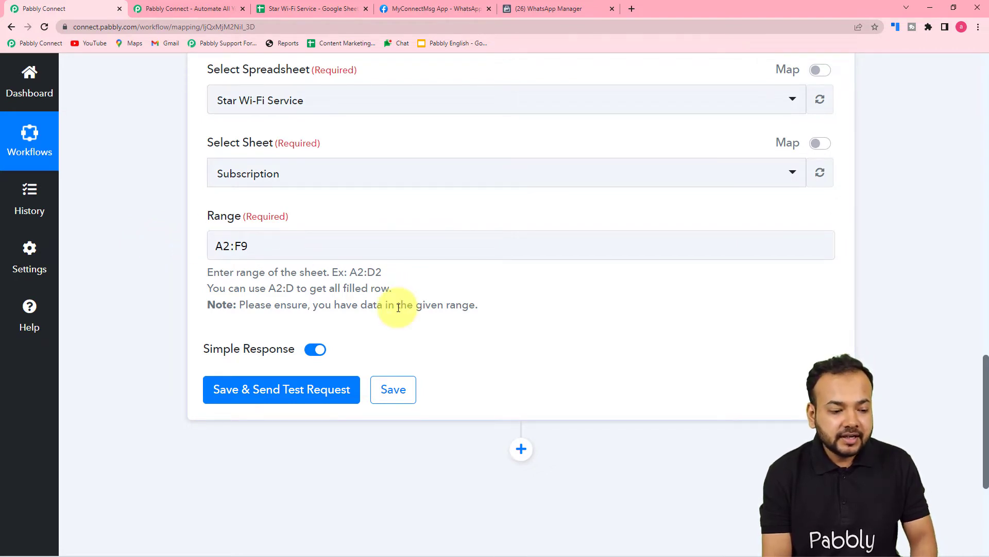
# Turn off Simple Response for the Get Row(s) action, then save it and send a test request
pyautogui.click(310, 352)
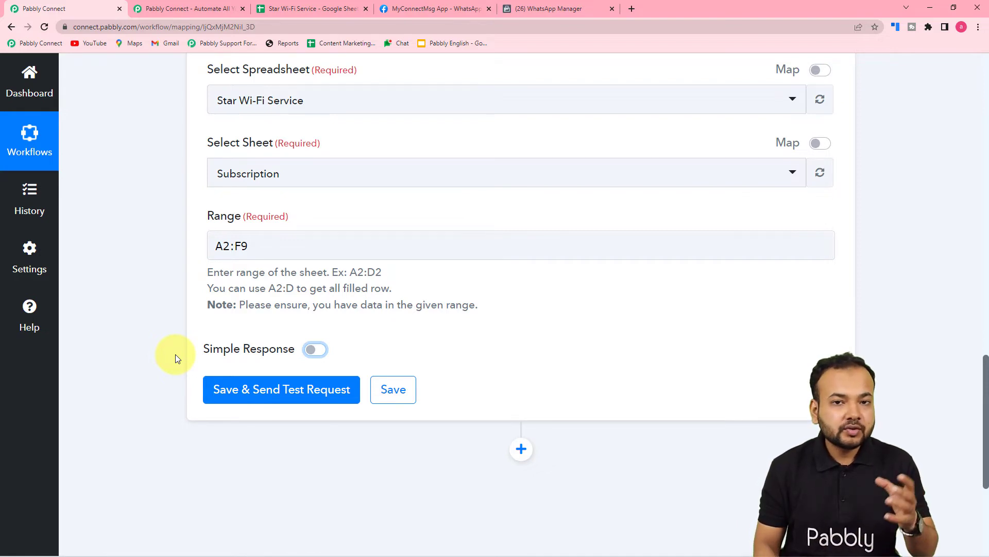
pyautogui.click(274, 10)
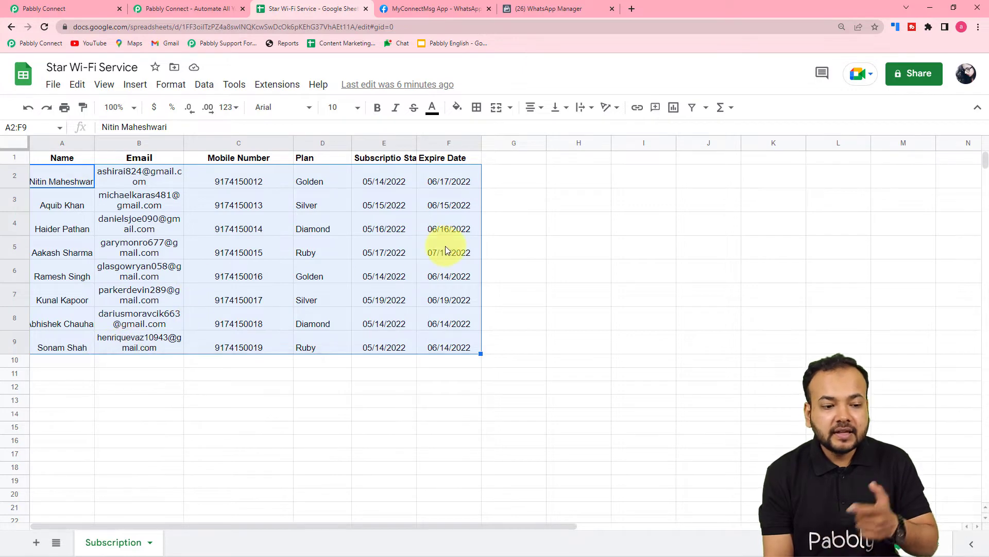
pyautogui.click(77, 8)
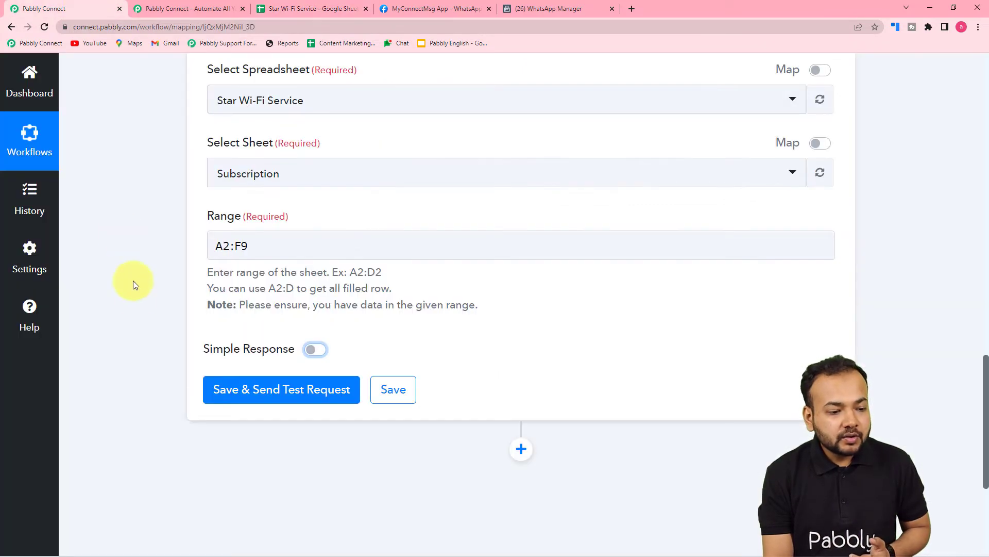
pyautogui.scroll(-2, 320, 340)
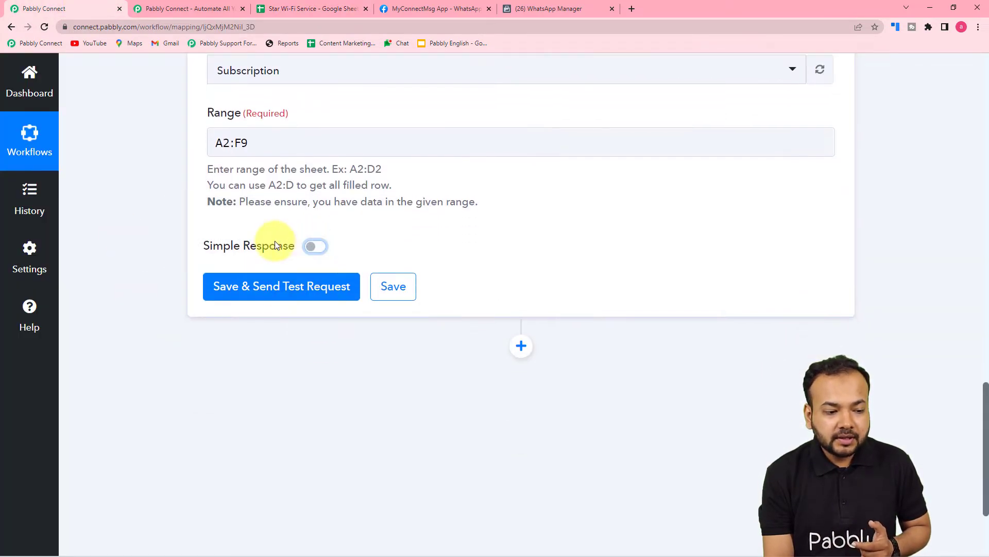
pyautogui.click(232, 299)
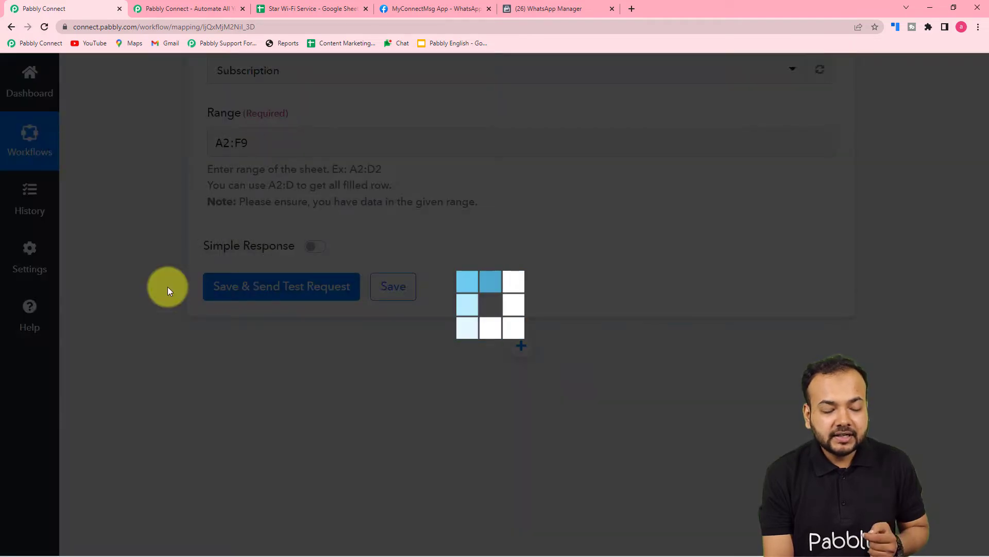
# Enlarge the Response Result value and examine the subscription rows returned by the test request
pyautogui.scroll(-1, 168, 287)
pyautogui.scroll(-3, 168, 287)
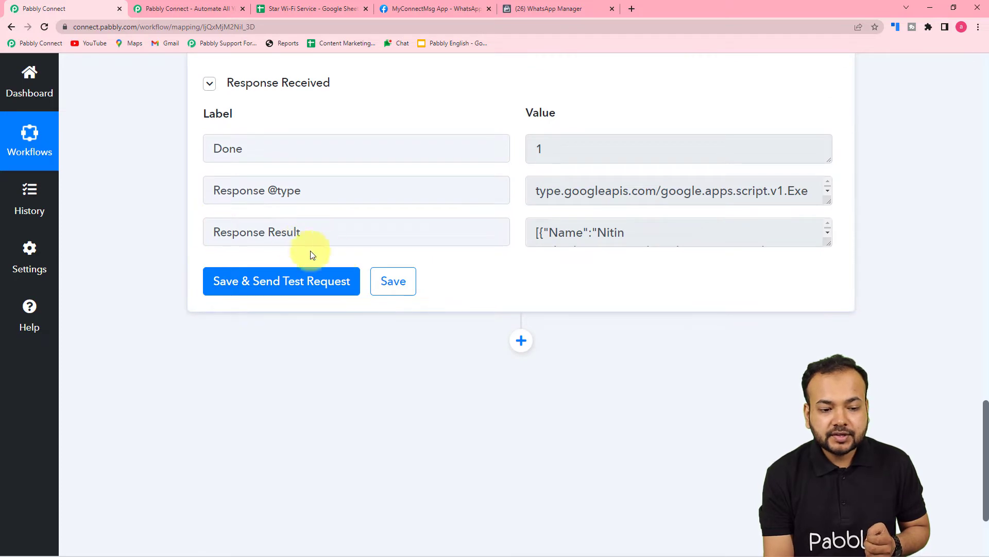
pyautogui.moveTo(828, 243); pyautogui.dragTo(824, 479)
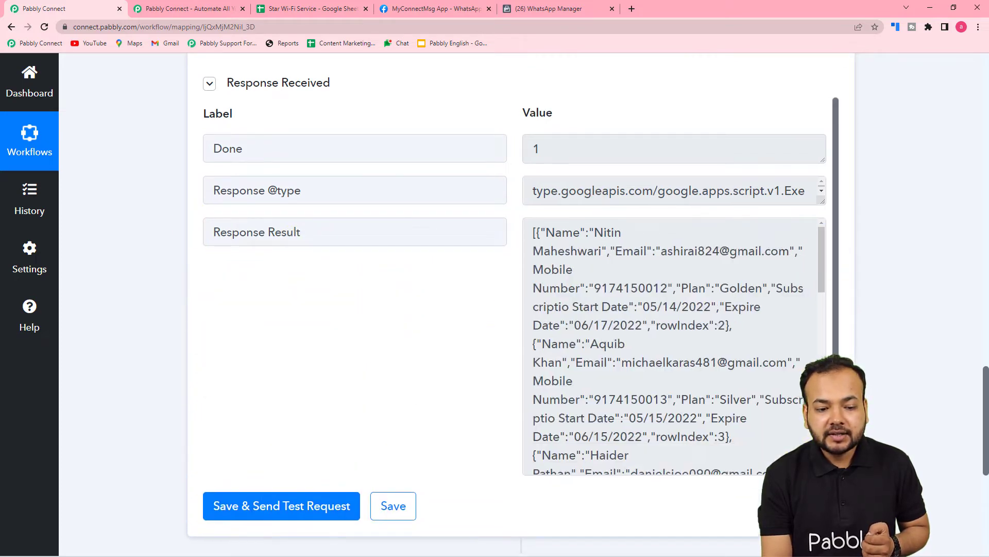
pyautogui.scroll(-6, 593, 338)
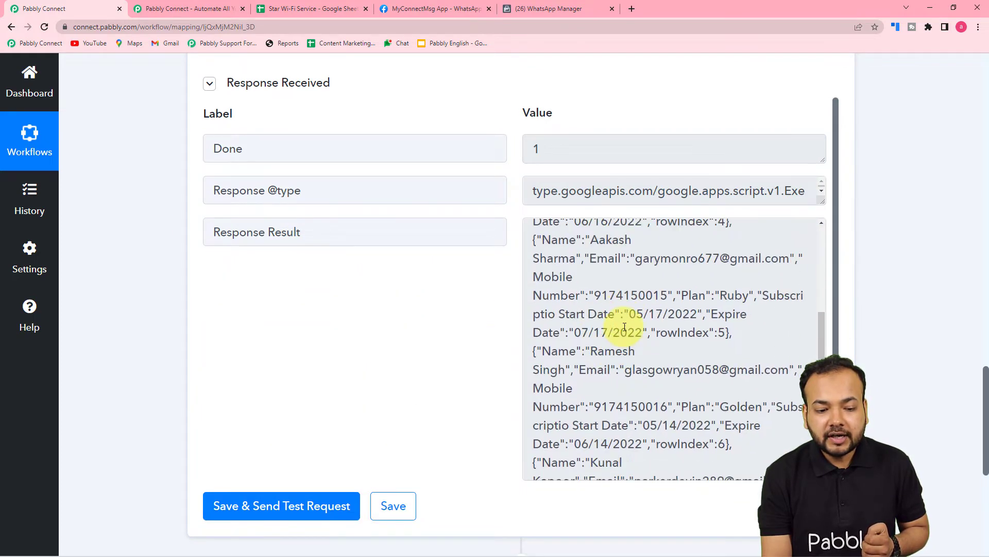
pyautogui.scroll(-4, 586, 330)
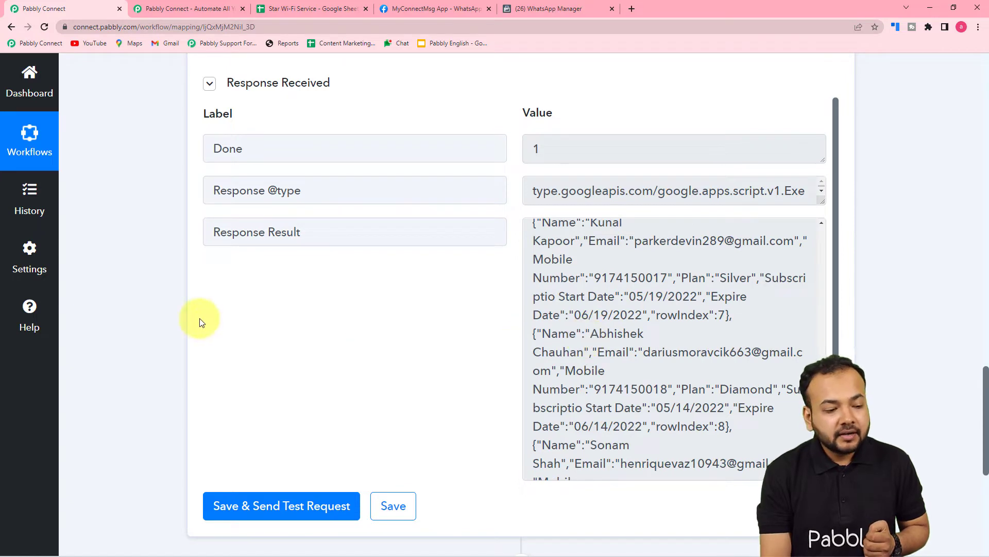
# Add an action step after Get Row(s) and choose Iterator by Pabbly as its application
pyautogui.scroll(-4, 199, 321)
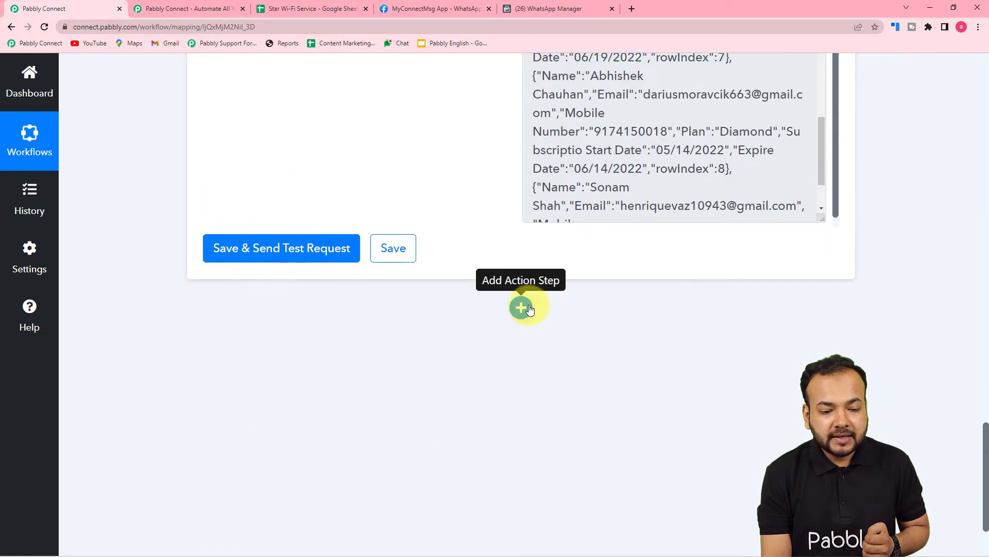
pyautogui.click(521, 304)
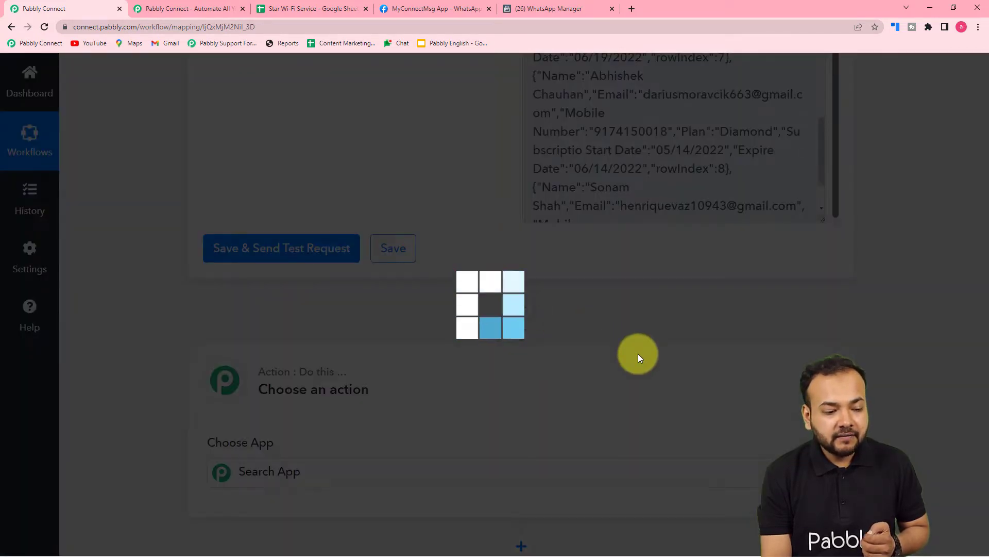
pyautogui.scroll(2, 488, 401)
pyautogui.scroll(-2, 146, 367)
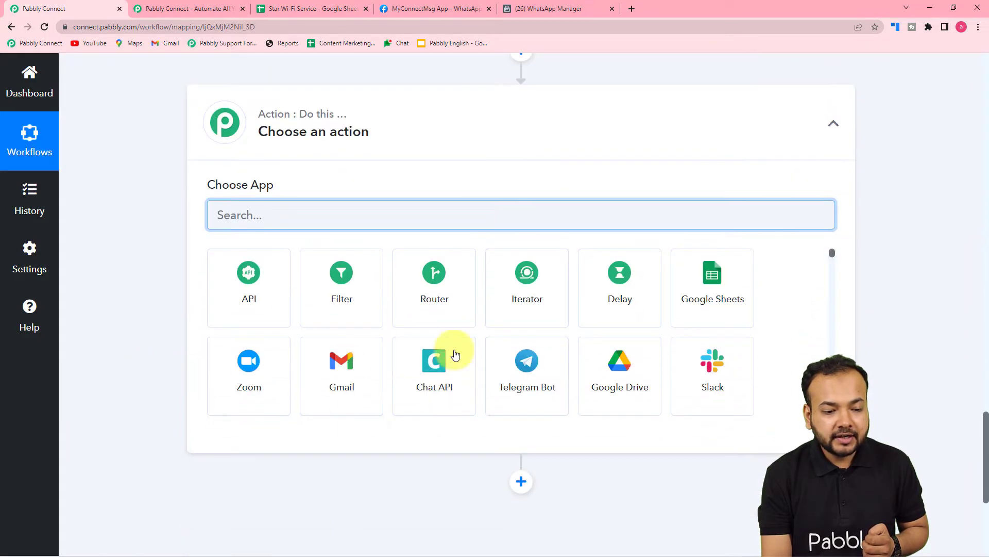
pyautogui.click(515, 308)
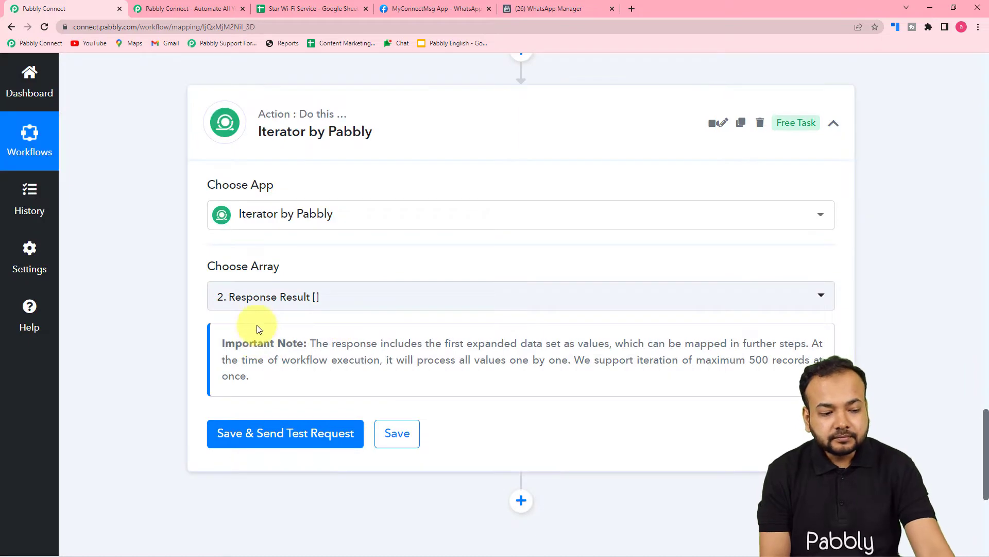
pyautogui.moveTo(241, 273)
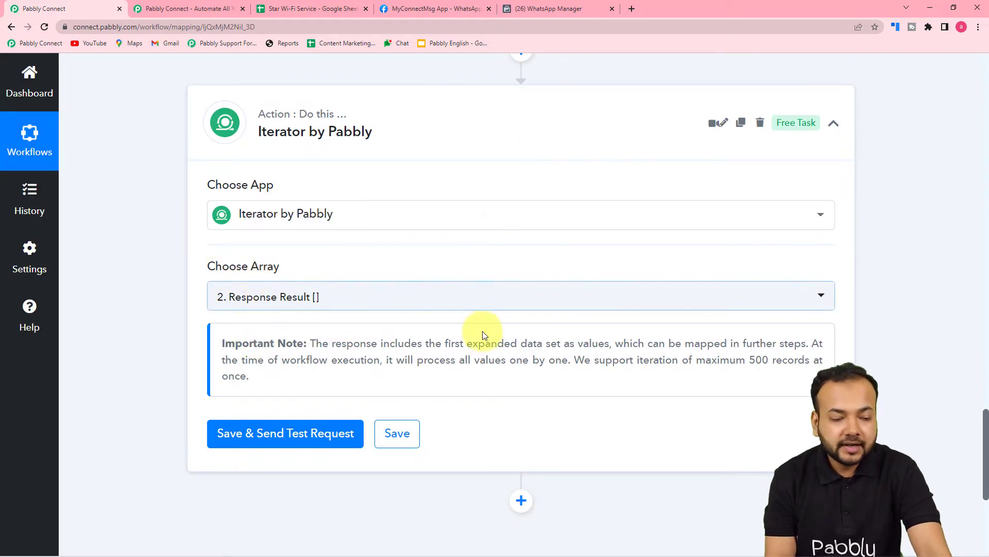
# Choose 2. Response Result [] as the Iterator's array, then save it and send a test request
pyautogui.scroll(10, 483, 332)
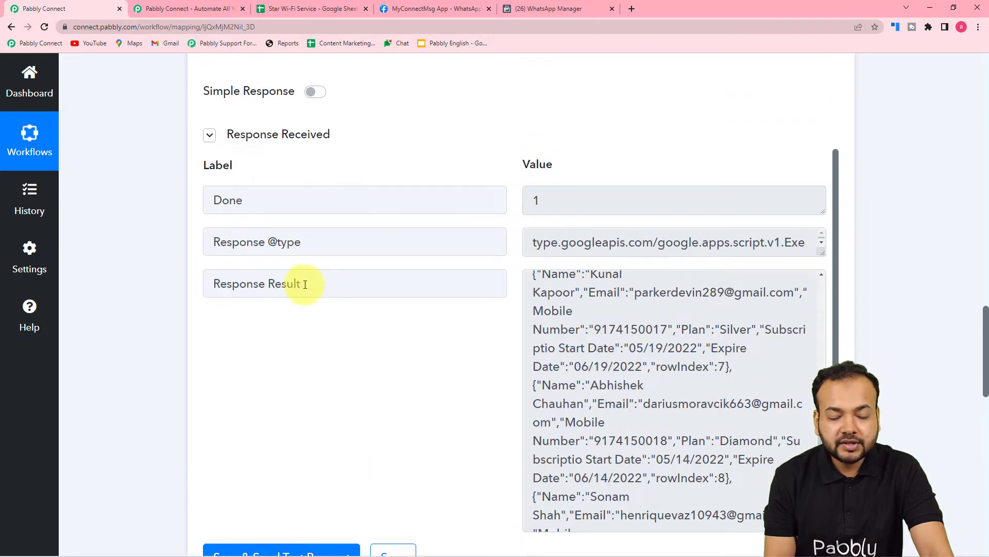
pyautogui.scroll(-8, 166, 343)
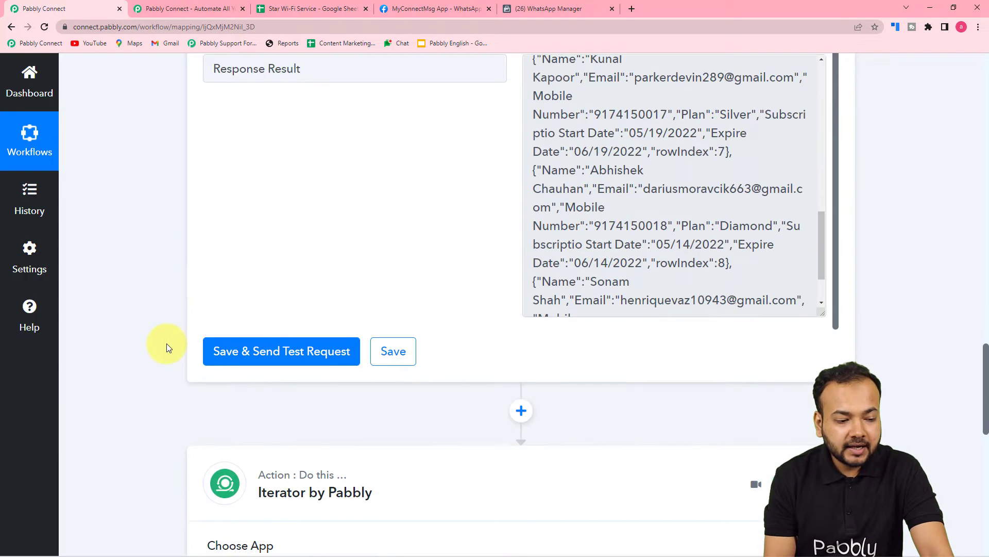
pyautogui.scroll(-4, 166, 343)
pyautogui.click(325, 247)
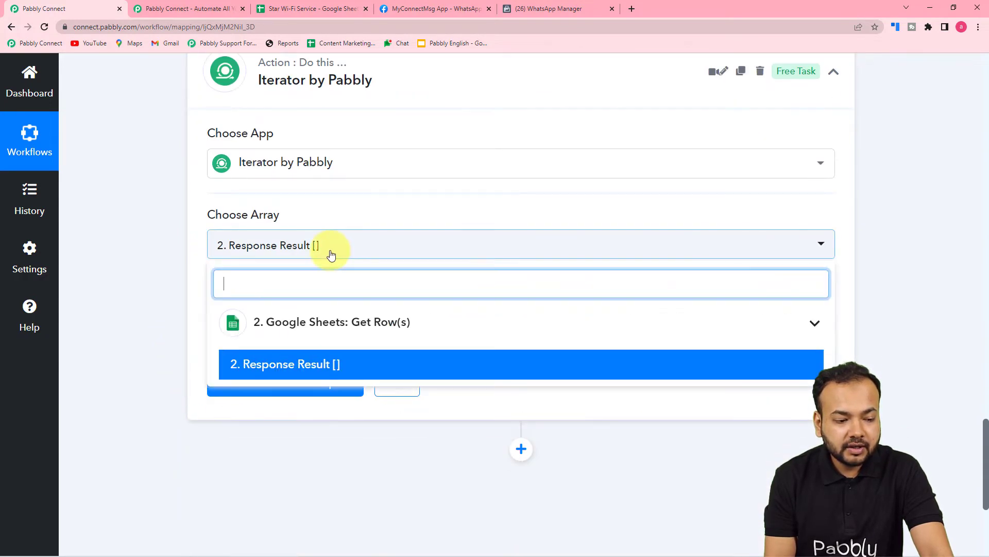
pyautogui.click(283, 373)
pyautogui.click(252, 382)
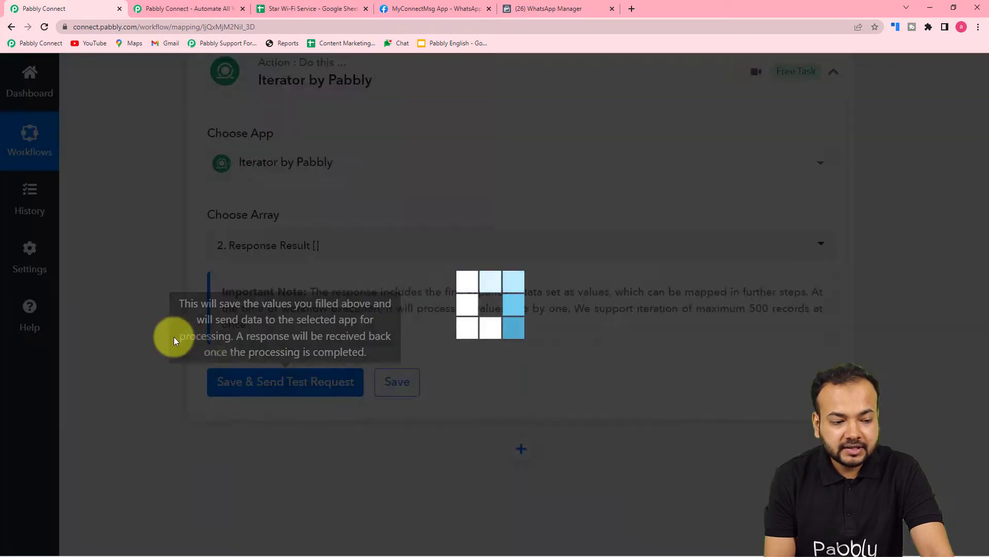
# Examine the row fields returned by the Iterator and compare them with the subscription list in the Star Wi-Fi Service Google Sheet
pyautogui.scroll(-3, 156, 326)
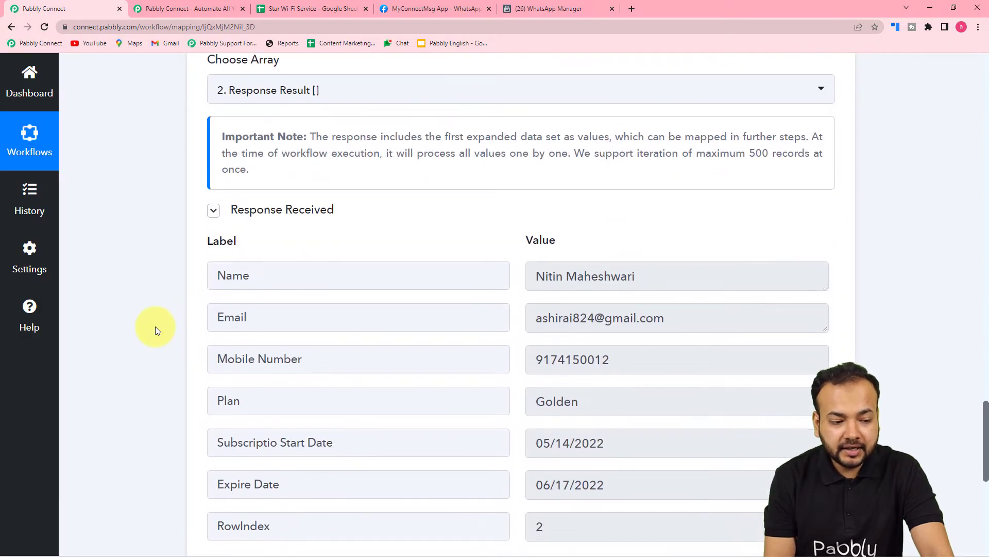
pyautogui.scroll(-2, 155, 326)
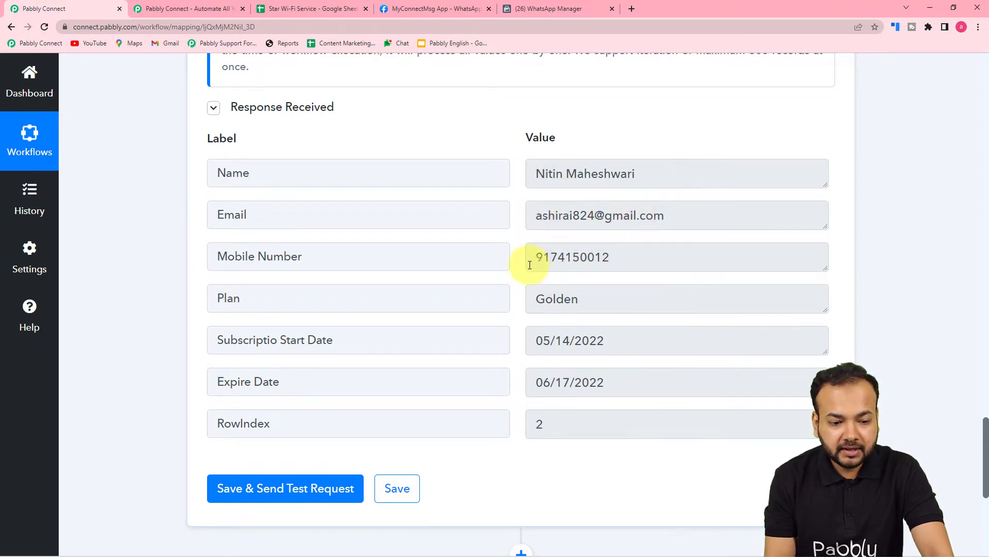
pyautogui.click(329, 10)
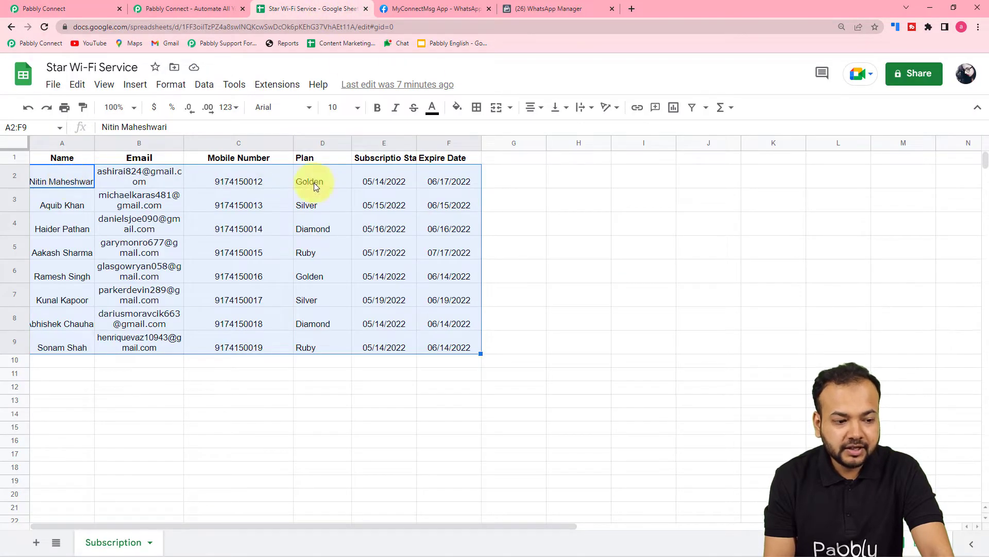
pyautogui.click(79, 6)
pyautogui.scroll(4, 166, 181)
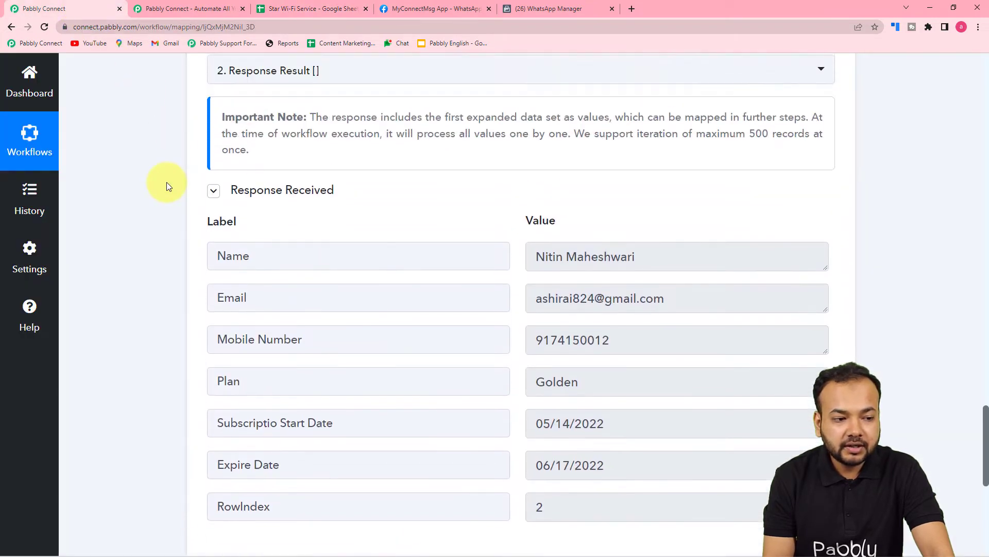
pyautogui.scroll(-1, 166, 181)
pyautogui.scroll(-3, 166, 181)
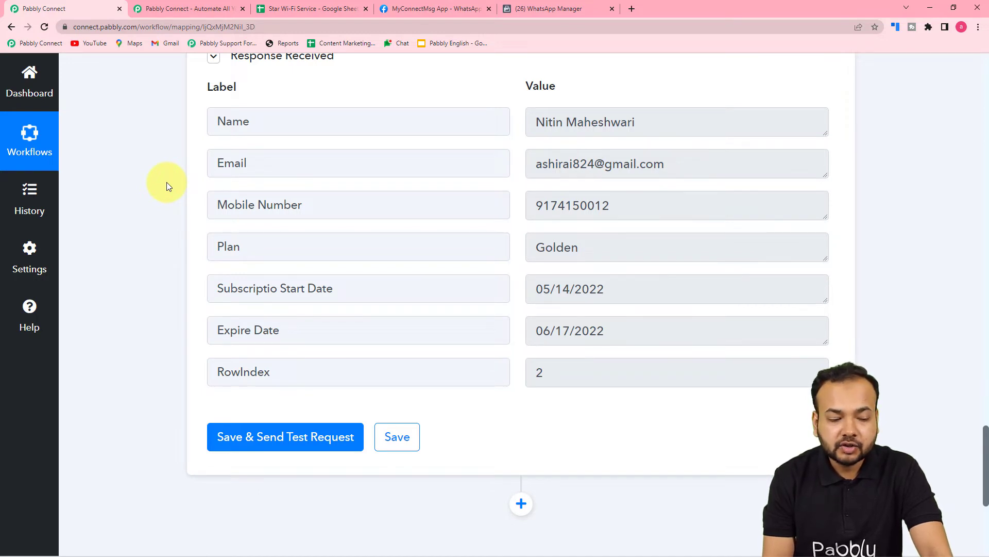
pyautogui.scroll(-5, 166, 186)
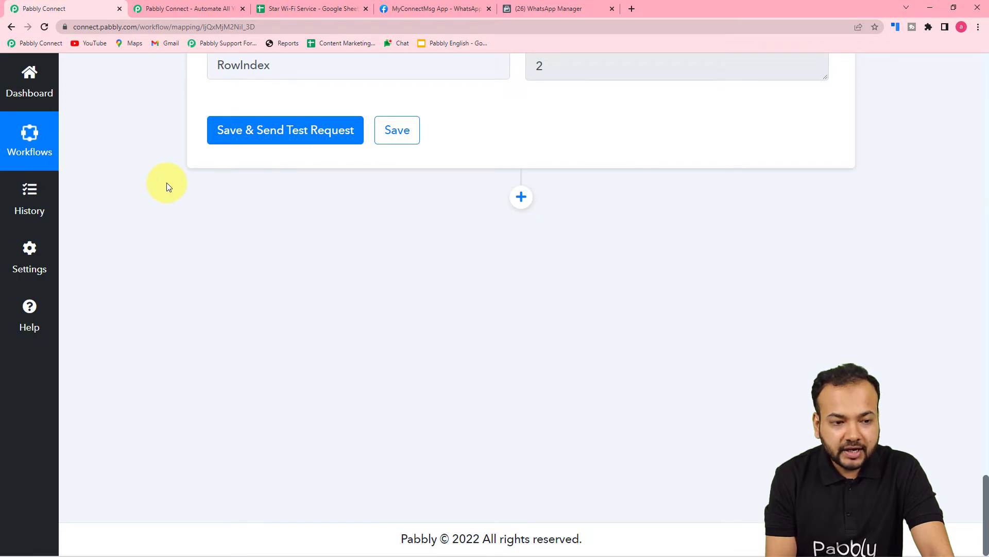
pyautogui.scroll(3, 392, 241)
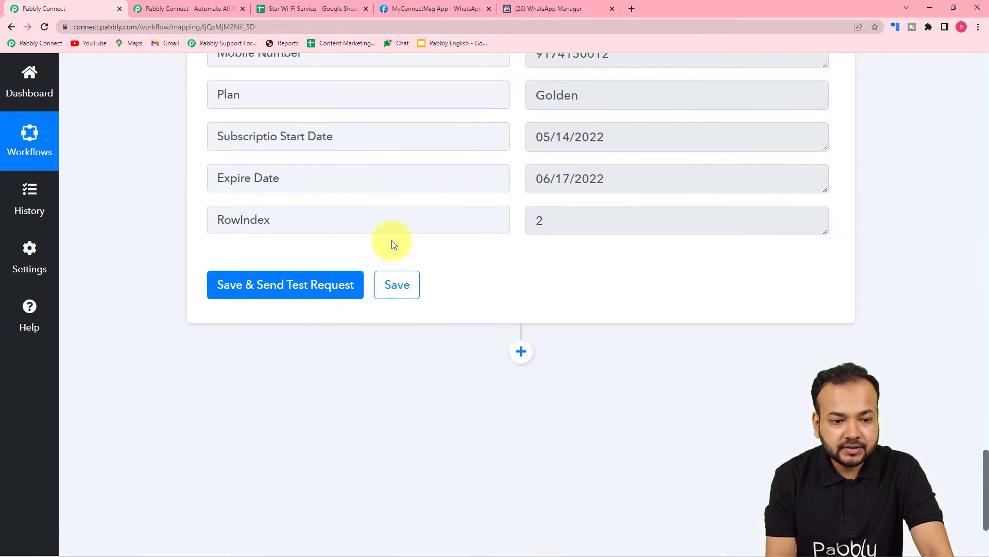
pyautogui.scroll(2, 455, 198)
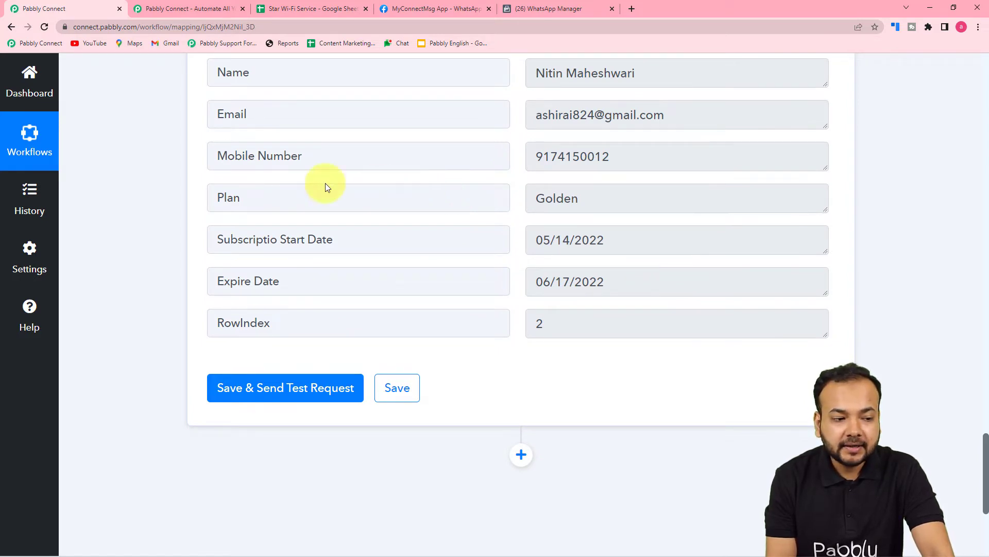
# Add an action step after the Iterator and choose Date/Time Formatter by Pabbly as its application
pyautogui.scroll(-1, 151, 198)
pyautogui.scroll(-2, 150, 196)
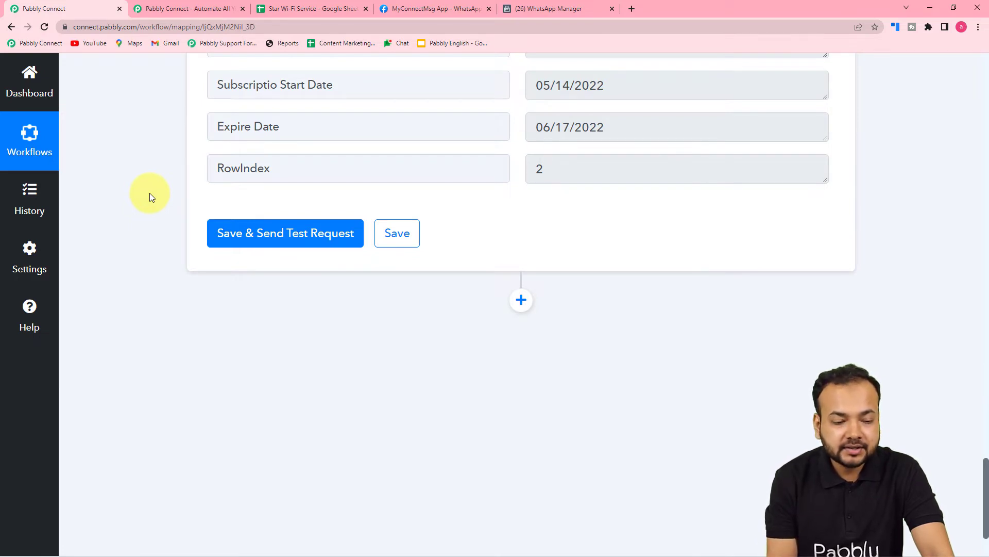
pyautogui.scroll(-2, 149, 196)
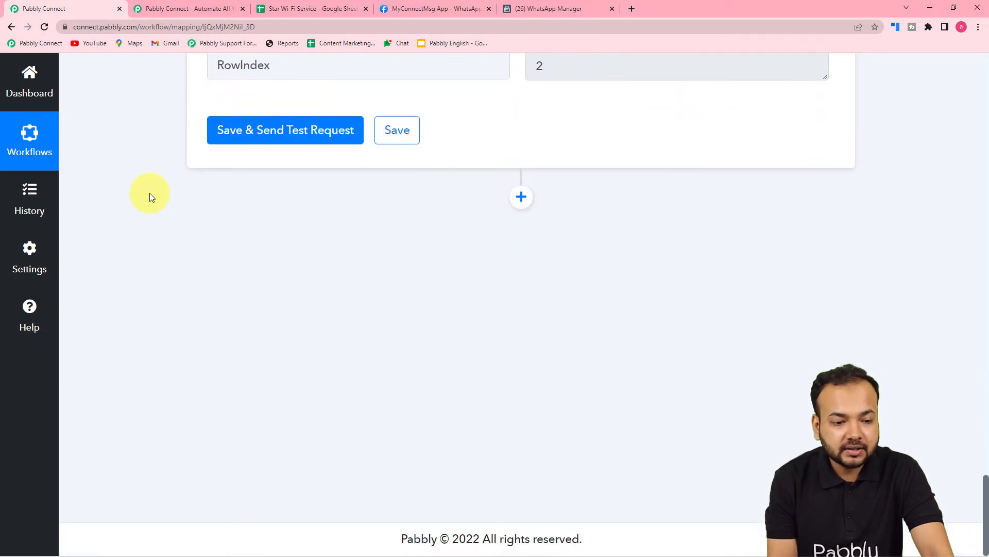
pyautogui.click(520, 198)
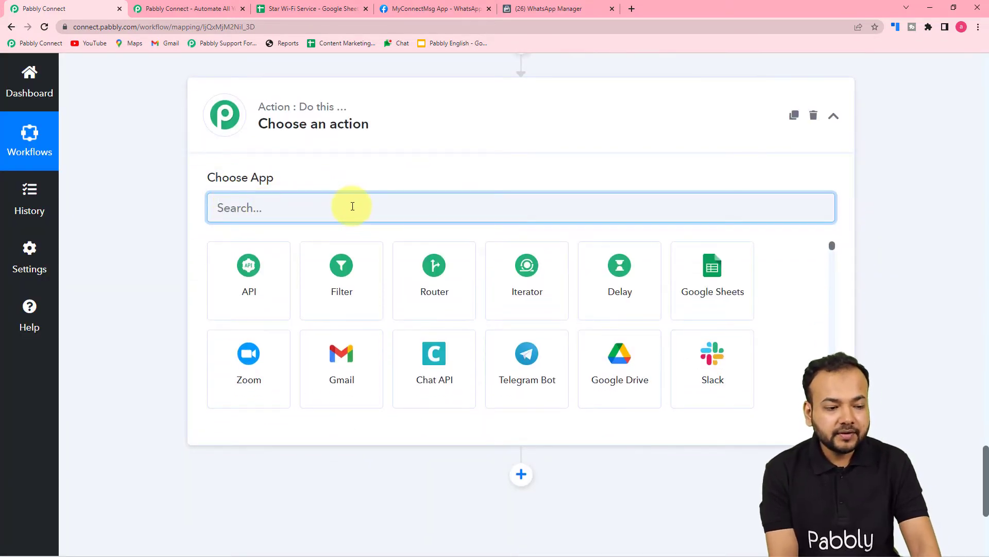
pyautogui.write('dat')
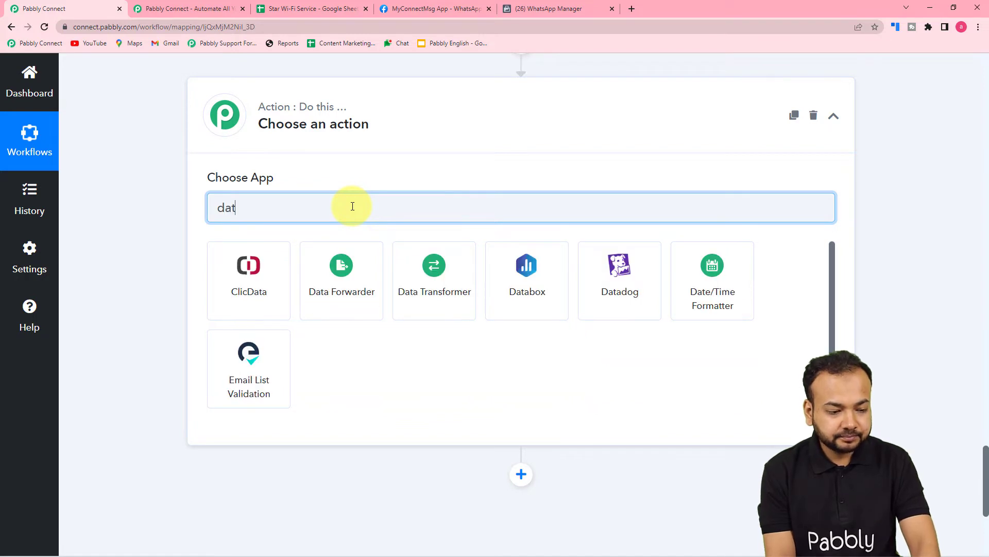
pyautogui.click(691, 274)
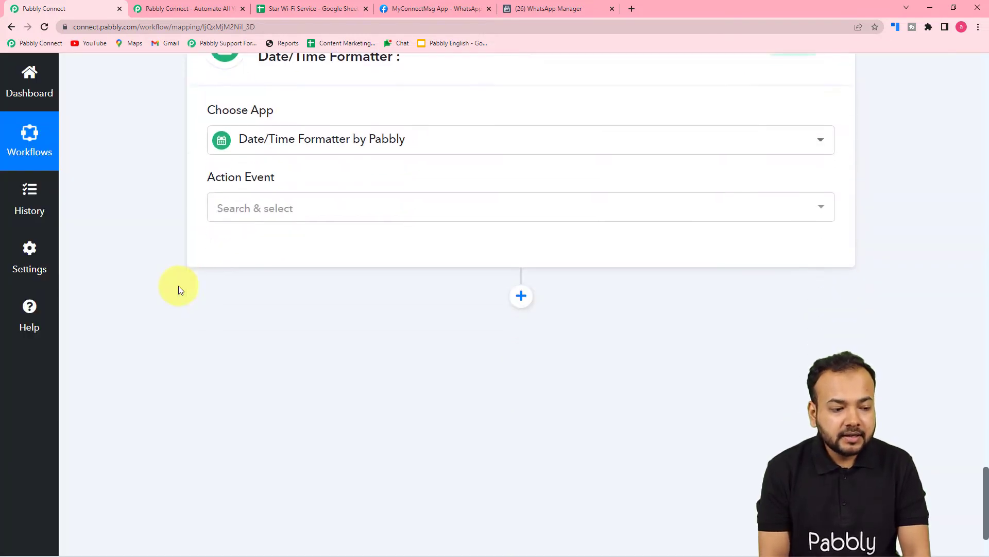
# Set the Date/Time Formatter's action event to Modify Current Date and connect it
pyautogui.click(261, 170)
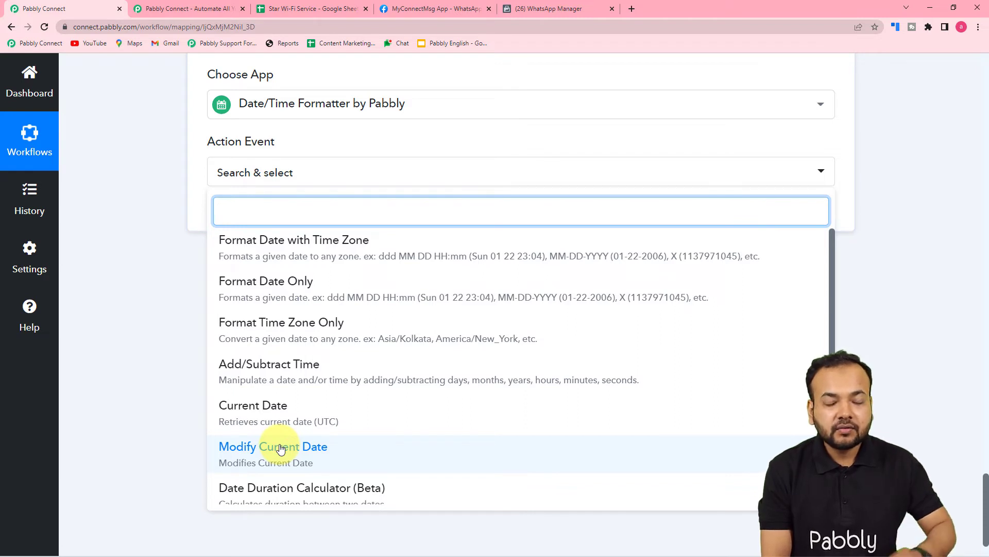
pyautogui.click(266, 453)
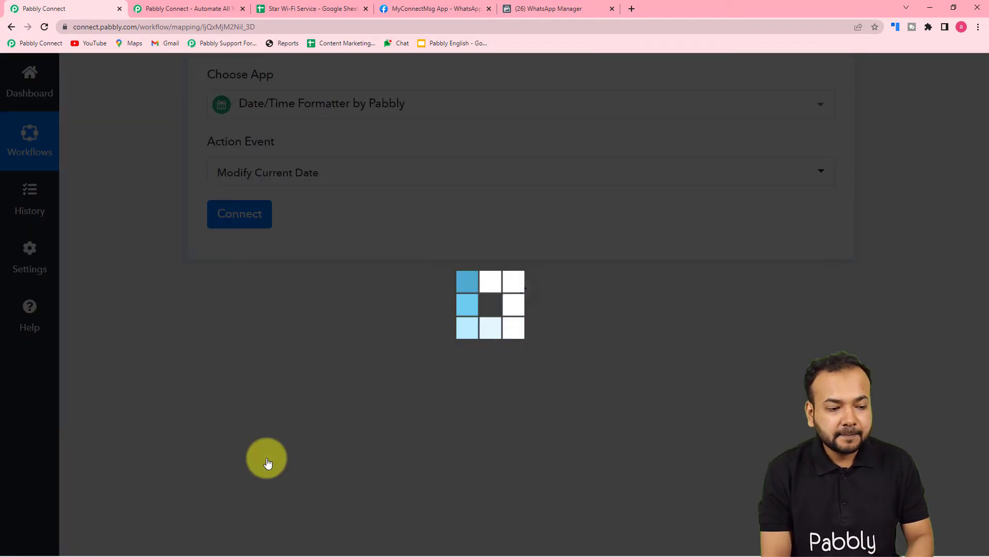
pyautogui.click(245, 214)
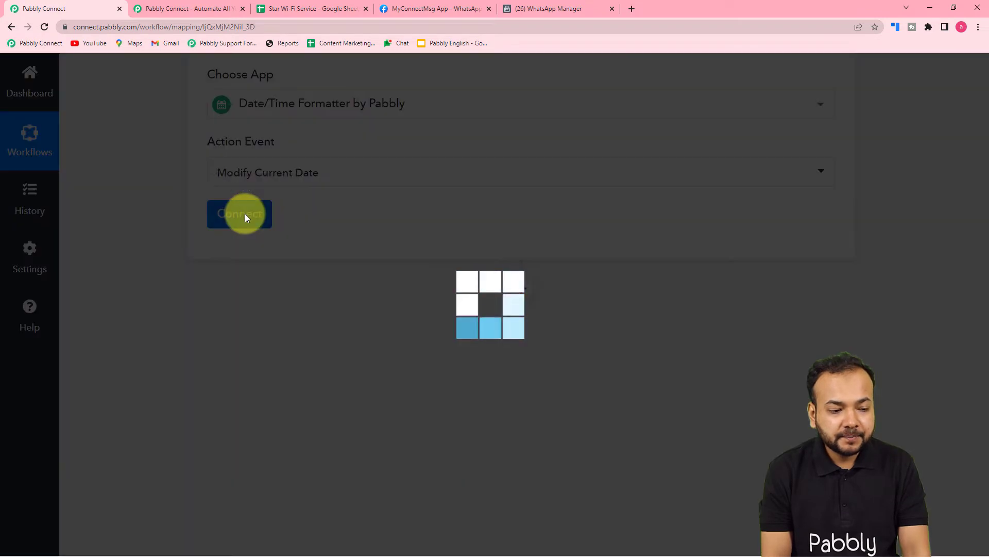
# Set the Modify Current Date format to MM/DD/YYYY and check it against the Iterator's Expire Date value
pyautogui.scroll(-2, 242, 209)
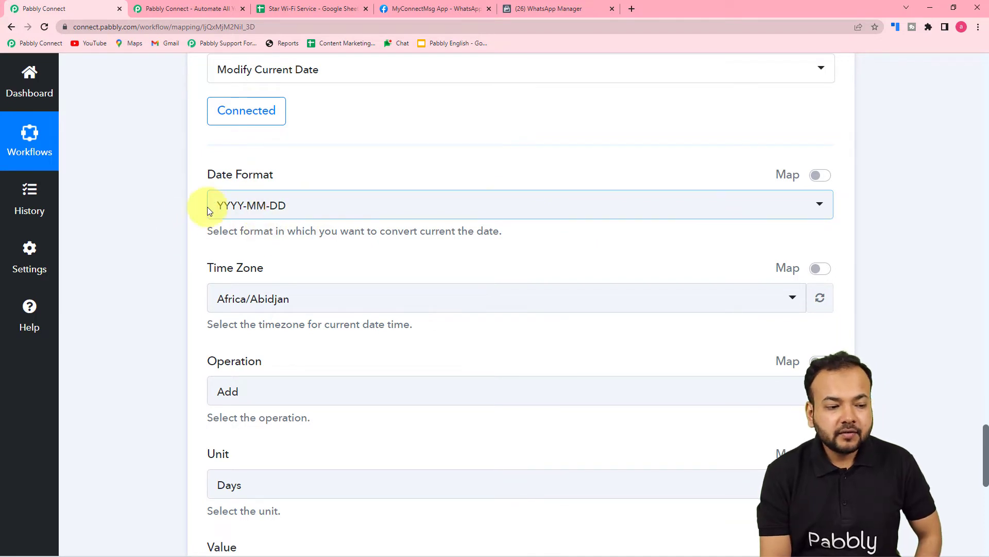
pyautogui.click(313, 216)
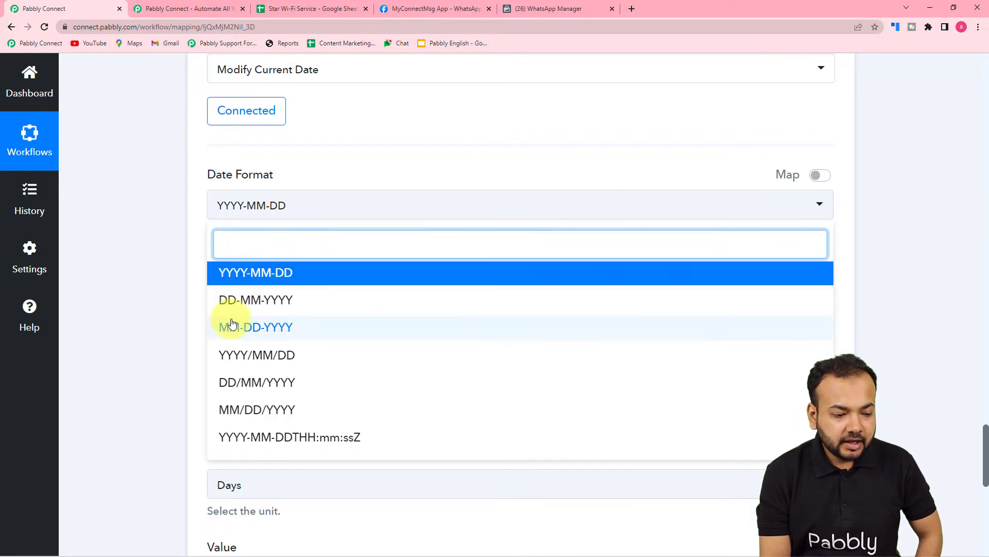
pyautogui.scroll(-2, 232, 327)
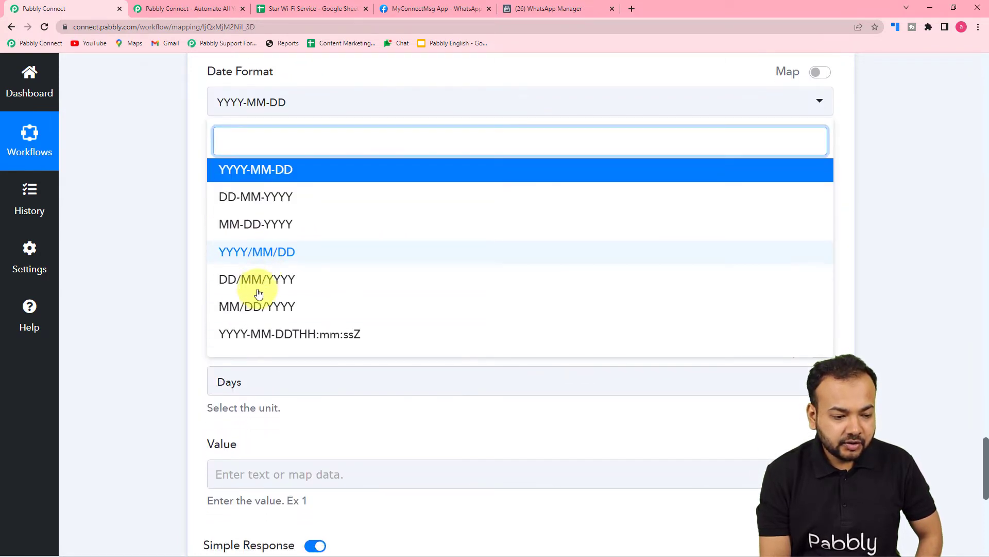
pyautogui.click(228, 313)
pyautogui.scroll(5, 151, 251)
pyautogui.scroll(8, 149, 246)
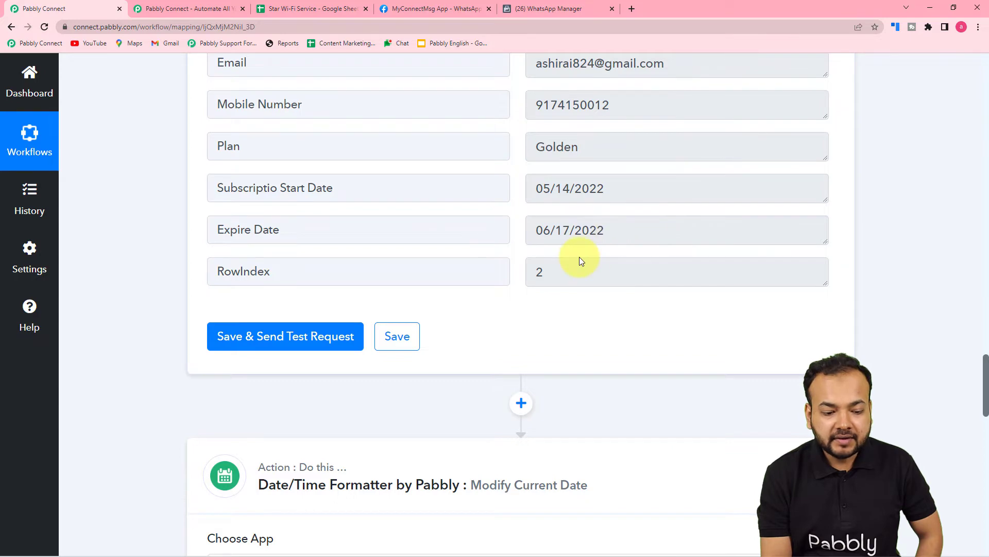
pyautogui.scroll(-9, 580, 257)
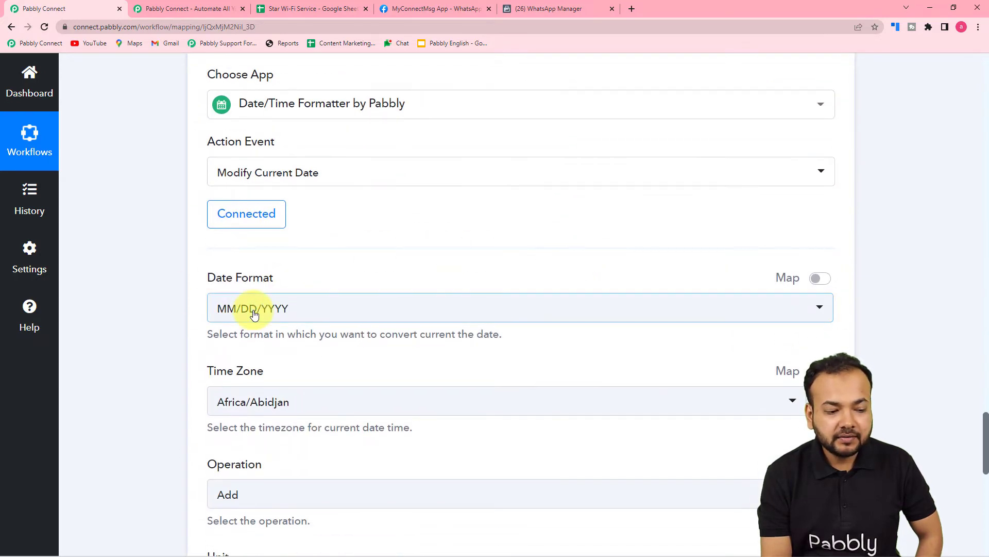
# Set the time zone of the Modify Current Date action to Asia/Kolkata
pyautogui.scroll(-2, 205, 268)
pyautogui.scroll(-2, 311, 220)
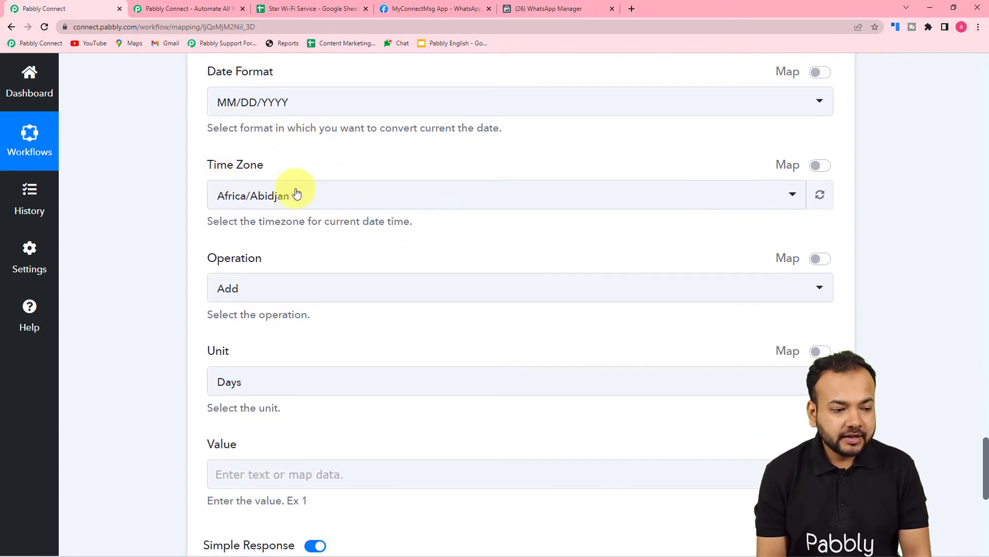
pyautogui.click(381, 209)
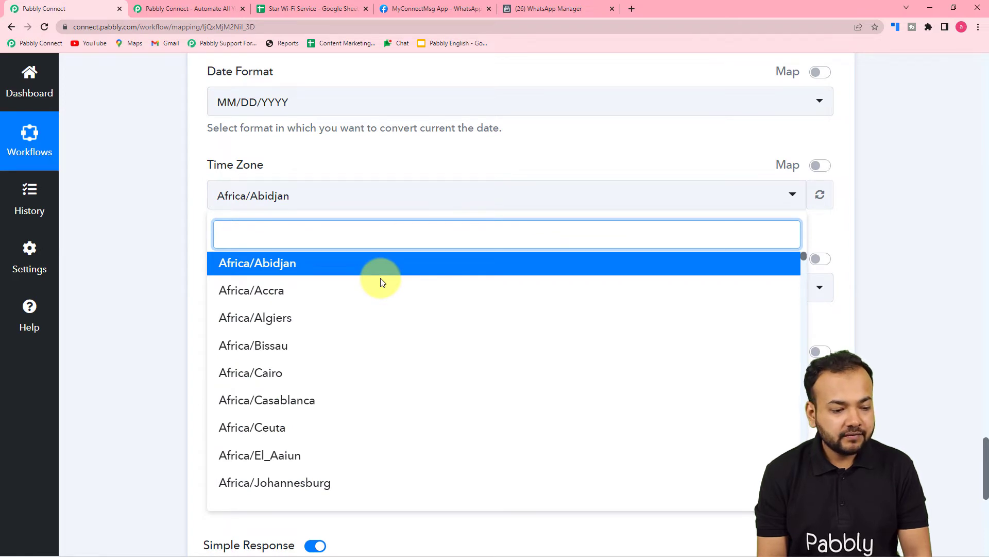
pyautogui.scroll(-2, 381, 280)
pyautogui.write('kol')
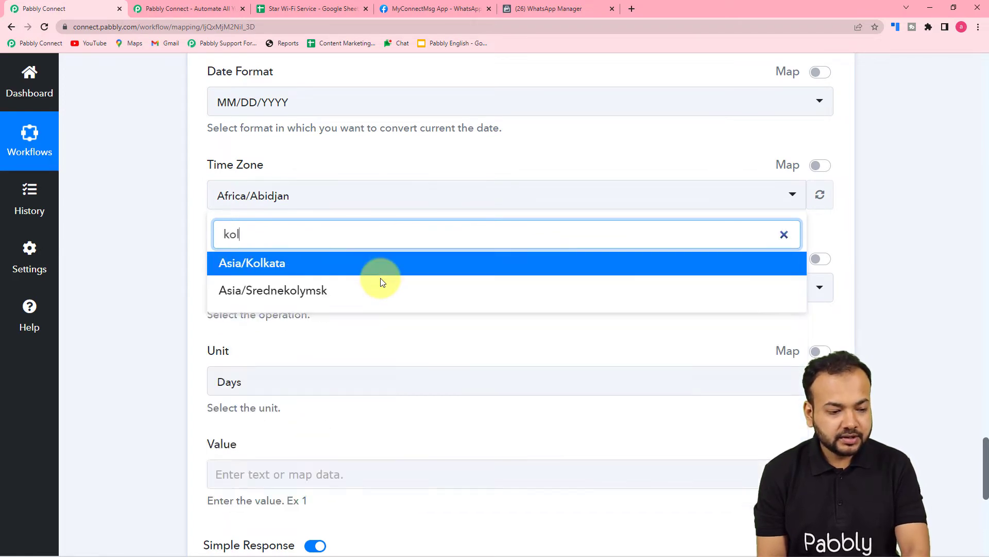
pyautogui.click(328, 269)
pyautogui.click(162, 249)
# Select Add as the date operation and Days as its unit in the Modify Current Date action
pyautogui.scroll(-2, 163, 248)
pyautogui.click(285, 191)
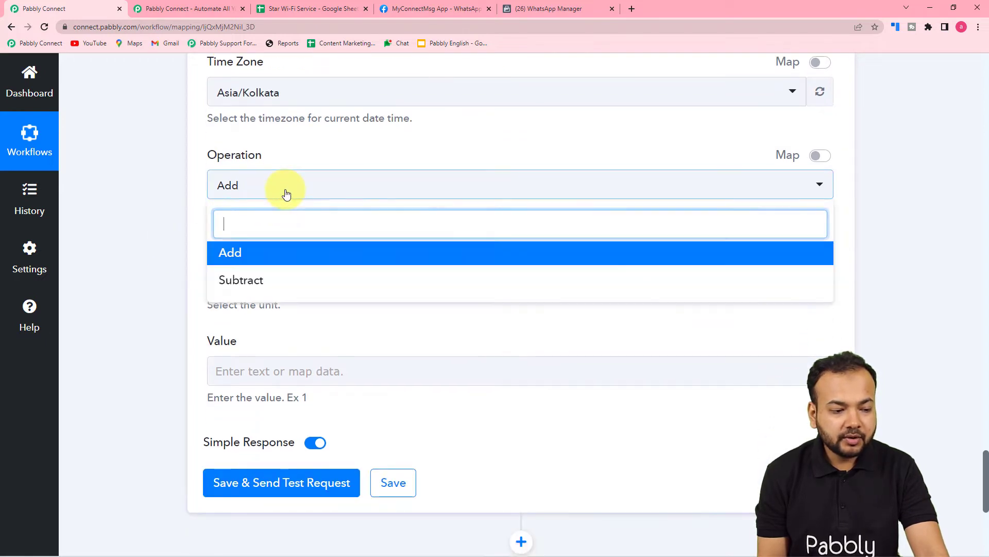
pyautogui.click(240, 257)
pyautogui.click(236, 234)
pyautogui.click(251, 285)
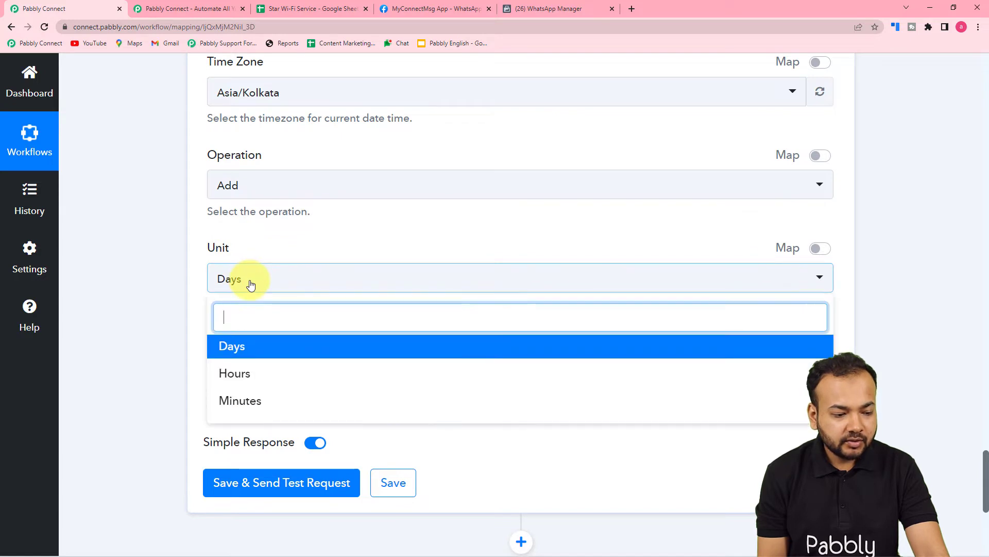
pyautogui.click(234, 347)
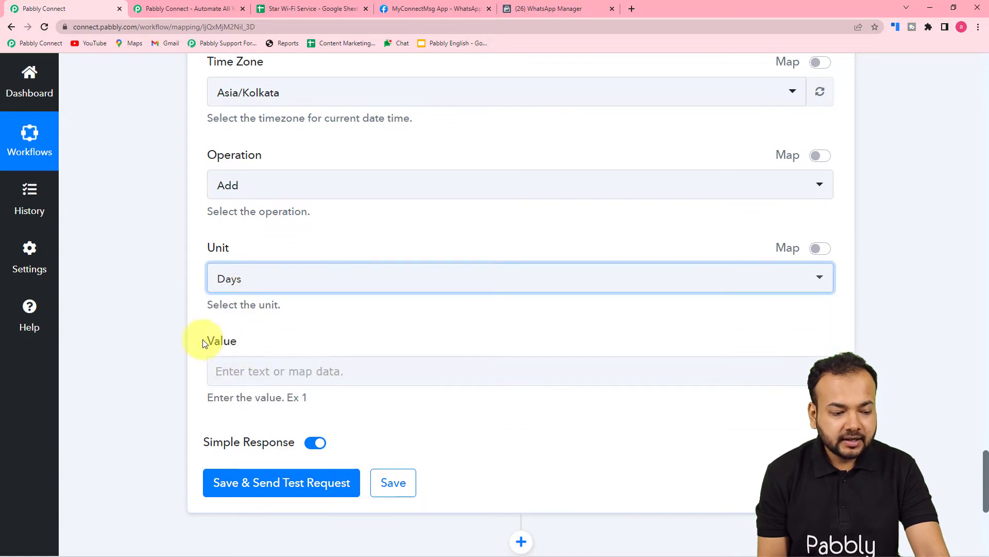
# Set the number of days for the Modify Current Date action to 1 and review its settings
pyautogui.click(249, 369)
pyautogui.write('1')
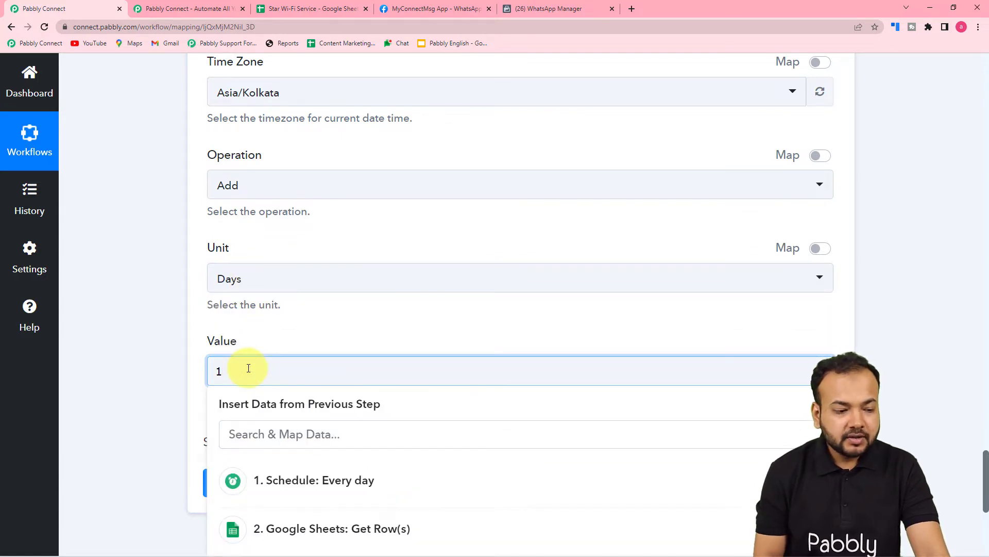
pyautogui.click(172, 308)
pyautogui.scroll(-4, 171, 308)
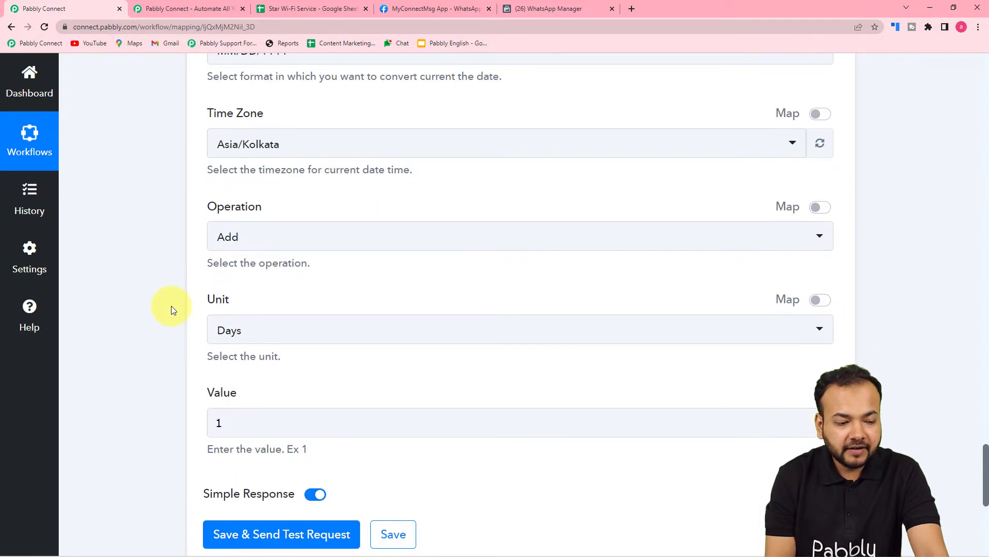
pyautogui.scroll(4, 173, 308)
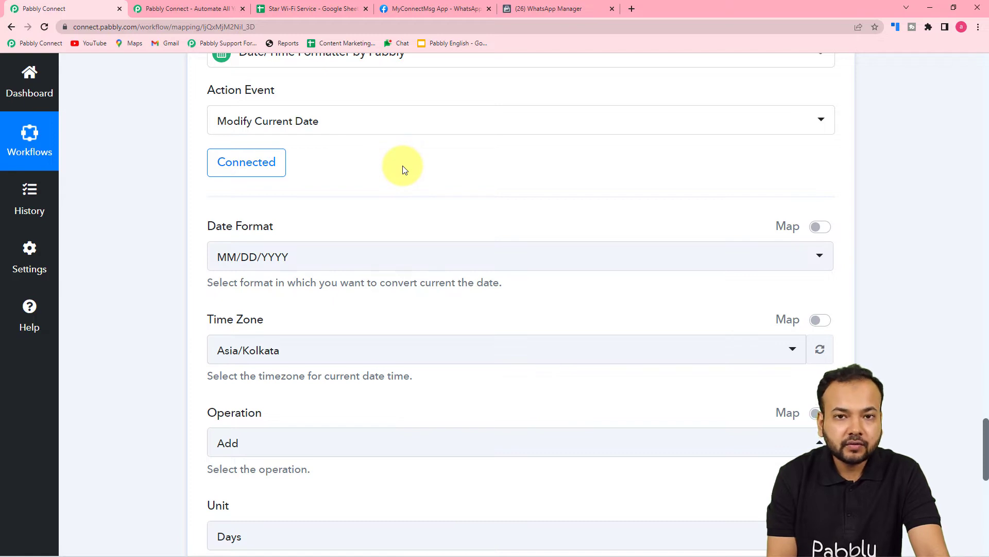
pyautogui.scroll(-3, 411, 183)
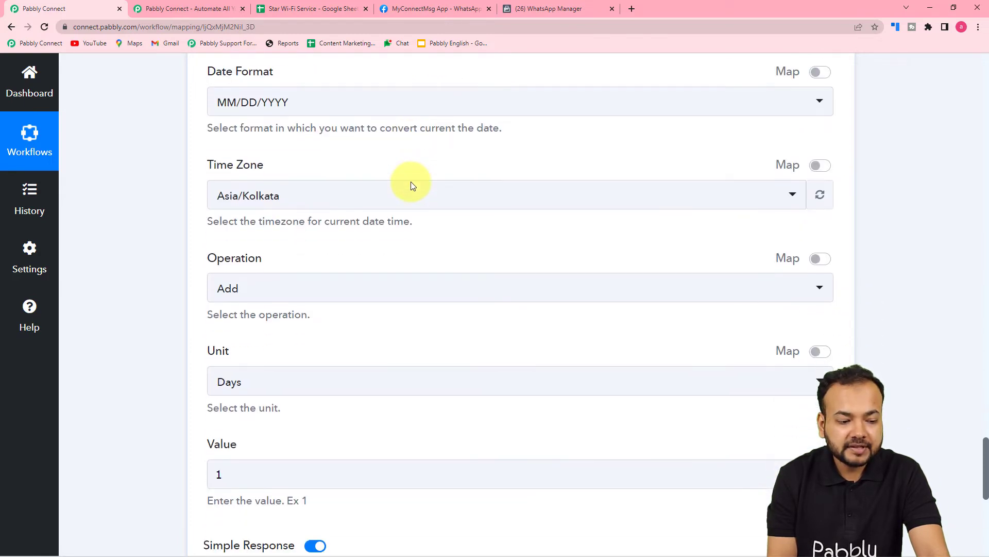
# Save the Modify Current Date action and send its test request to get tomorrow's date
pyautogui.scroll(-2, 411, 183)
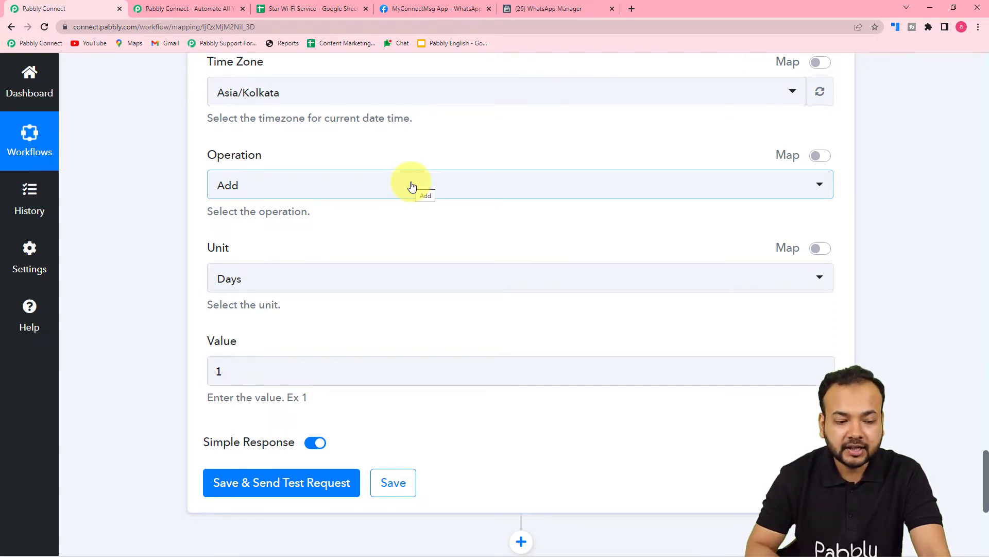
pyautogui.scroll(-2, 412, 186)
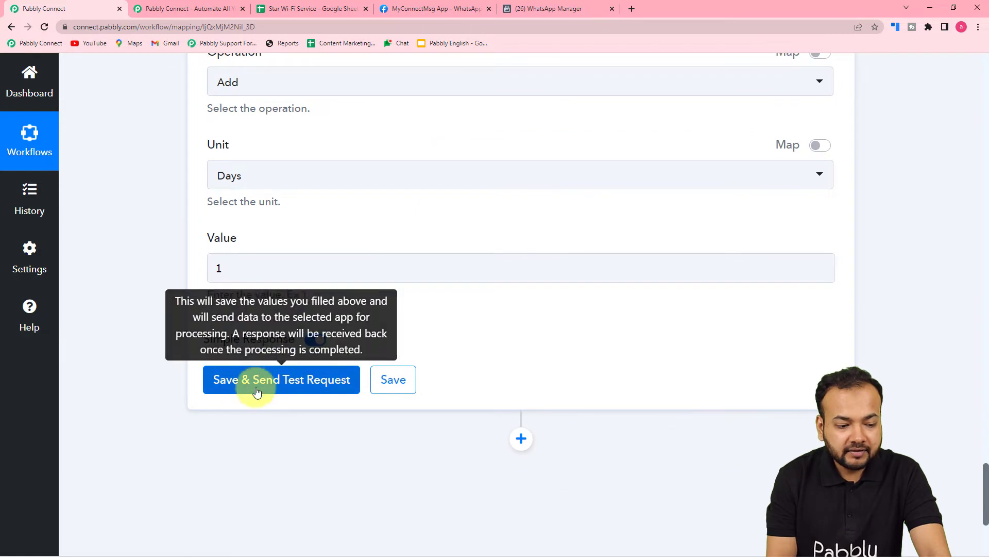
pyautogui.click(251, 388)
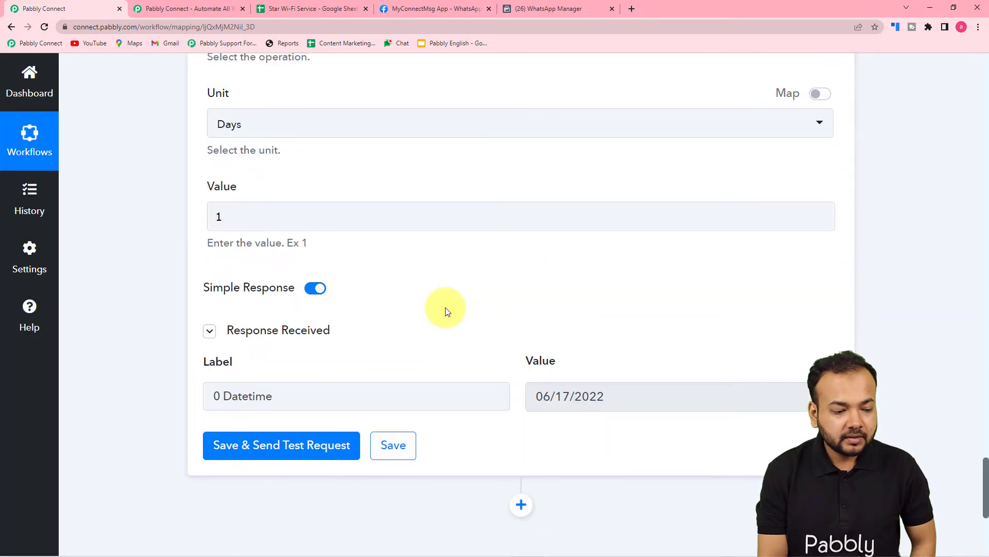
pyautogui.scroll(-2, 414, 341)
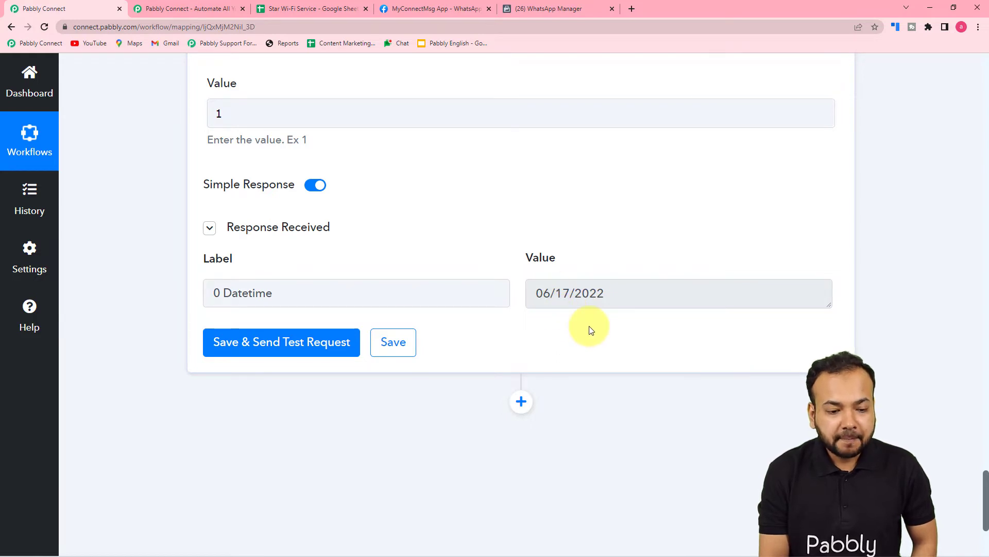
# Add a Date/Time Formatter by Pabbly action after Modify Current Date with Date Duration Calculator (Beta) as its event
pyautogui.scroll(-4, 590, 327)
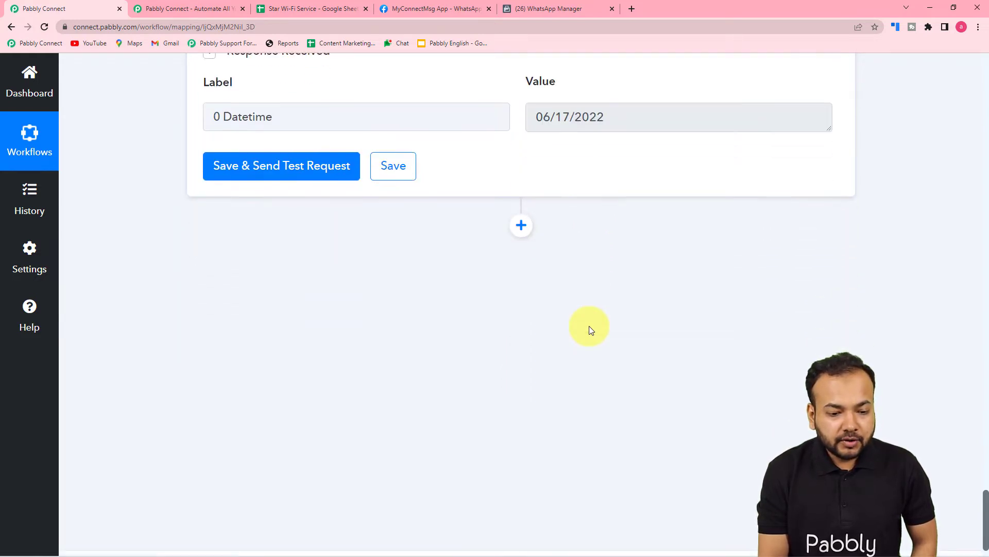
pyautogui.click(521, 197)
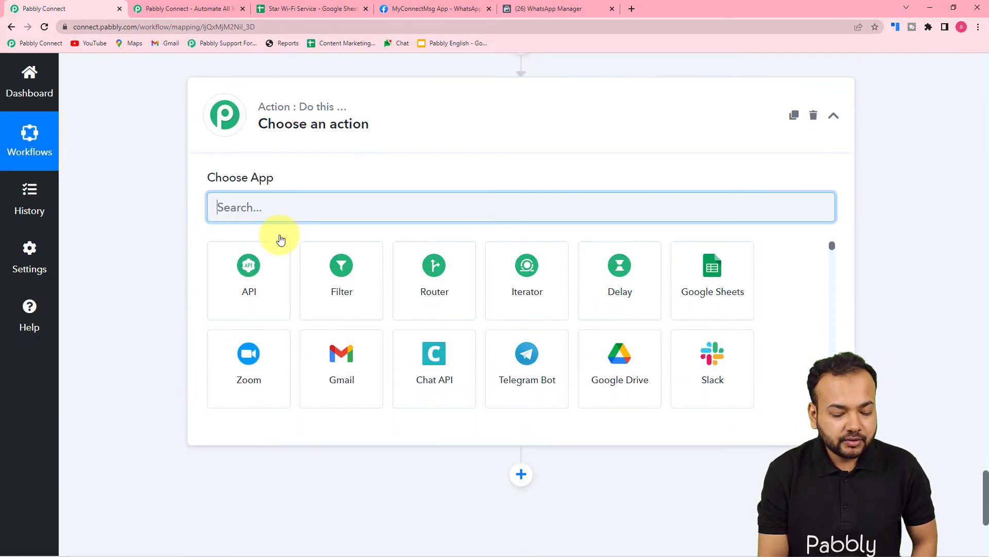
pyautogui.write('date')
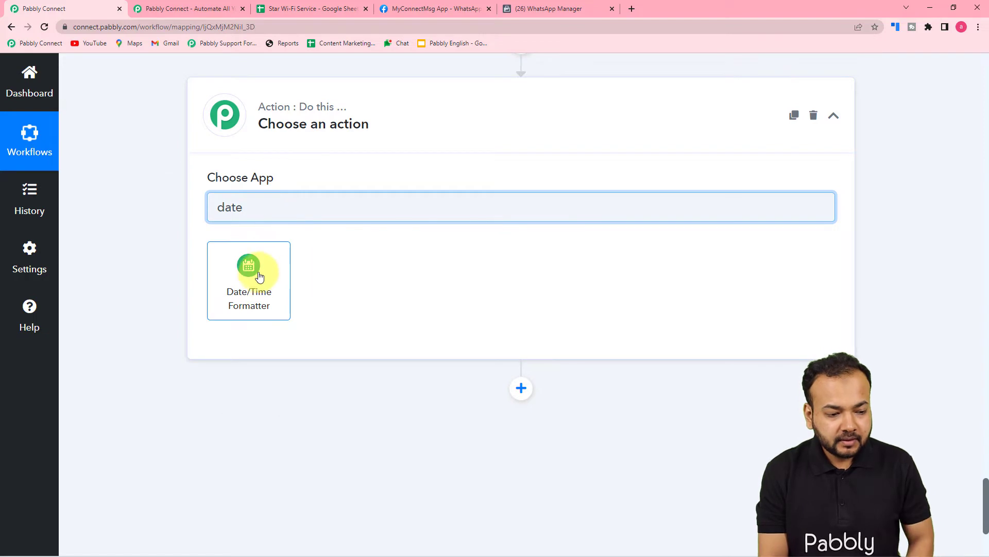
pyautogui.click(259, 277)
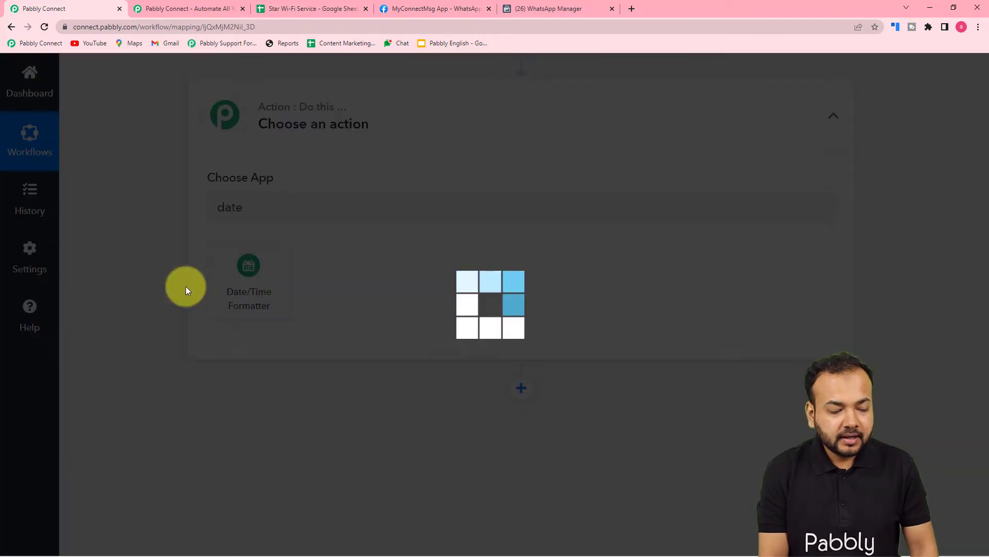
pyautogui.scroll(-2, 186, 286)
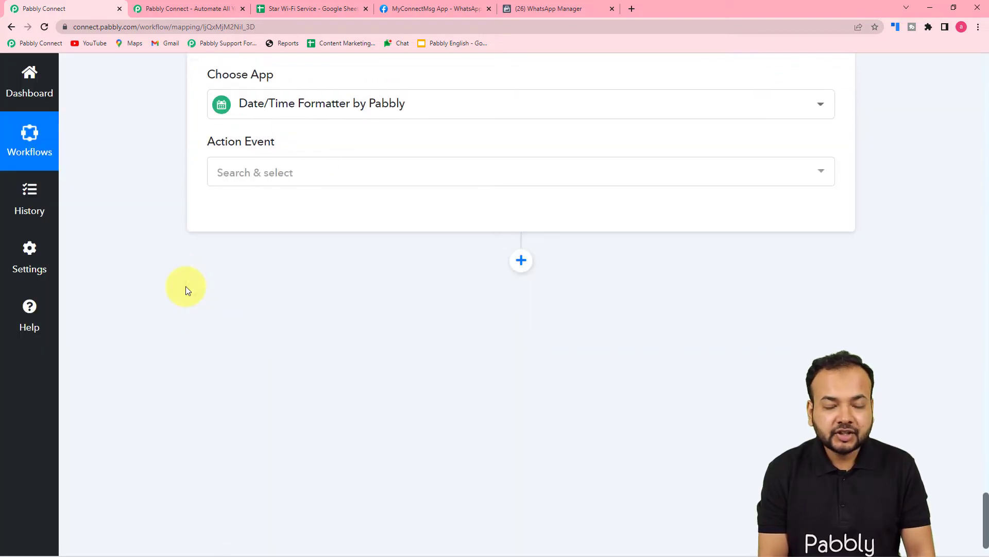
pyautogui.click(270, 175)
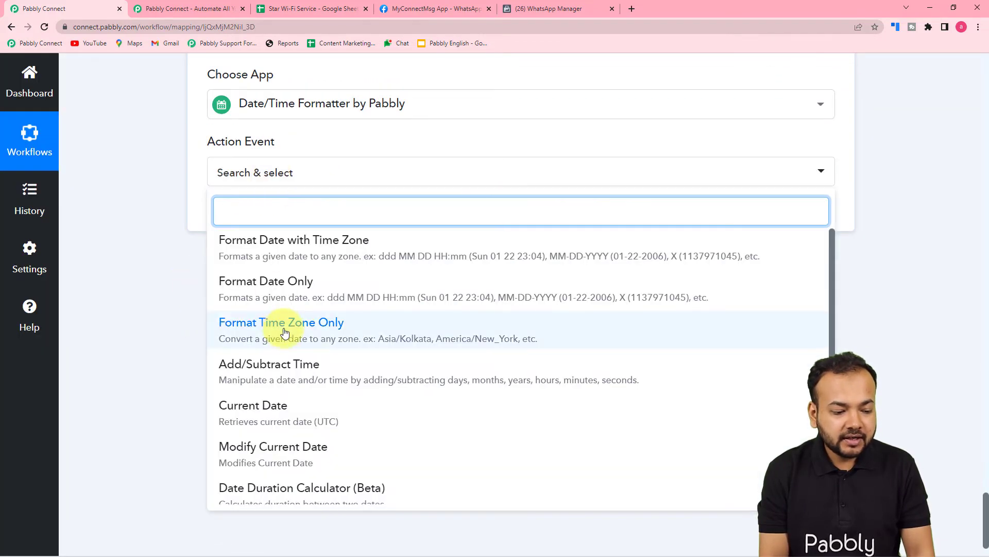
pyautogui.scroll(-1, 283, 326)
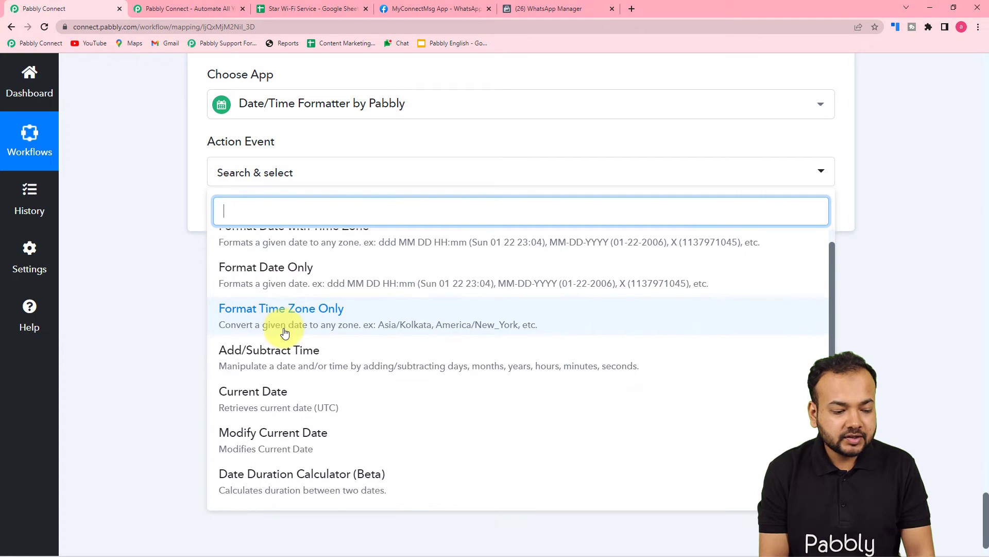
pyautogui.click(260, 489)
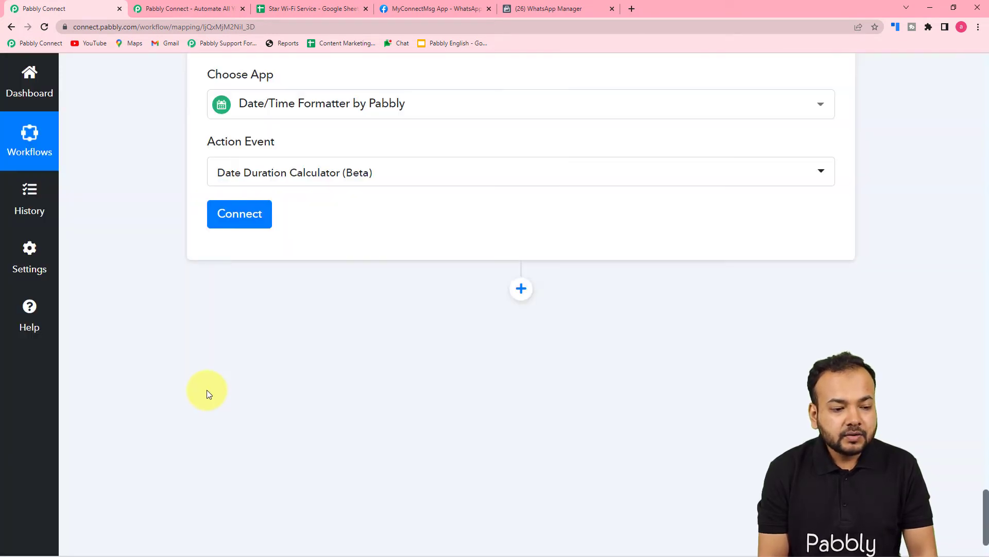
# Compare the Datetime returned by Modify Current Date with the Iterator's Expire Date value
pyautogui.scroll(4, 206, 394)
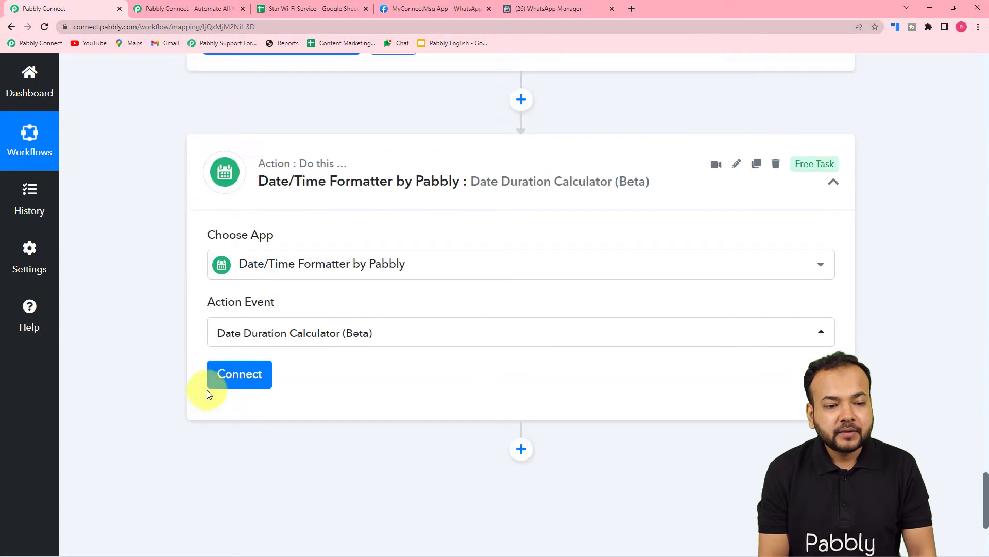
pyautogui.scroll(4, 313, 394)
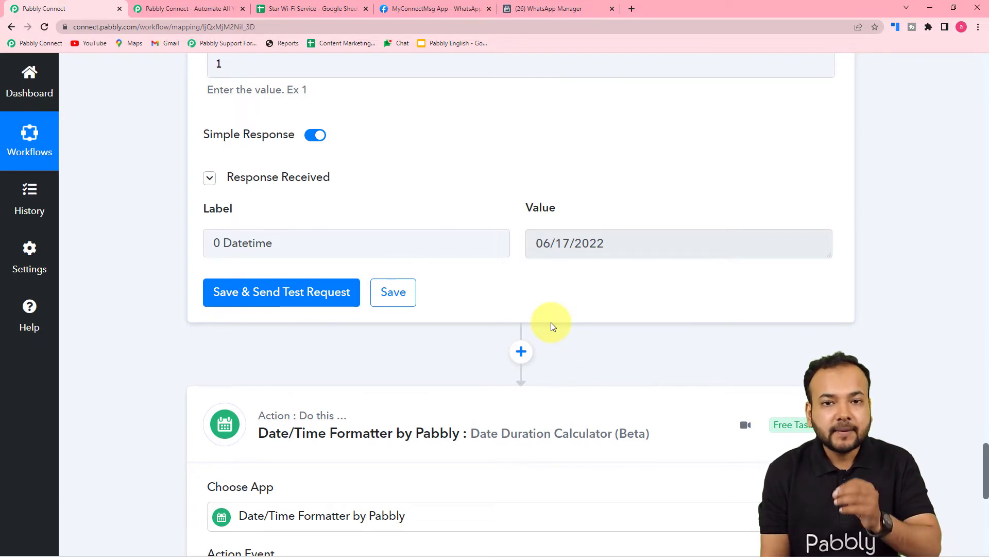
pyautogui.scroll(-5, 551, 323)
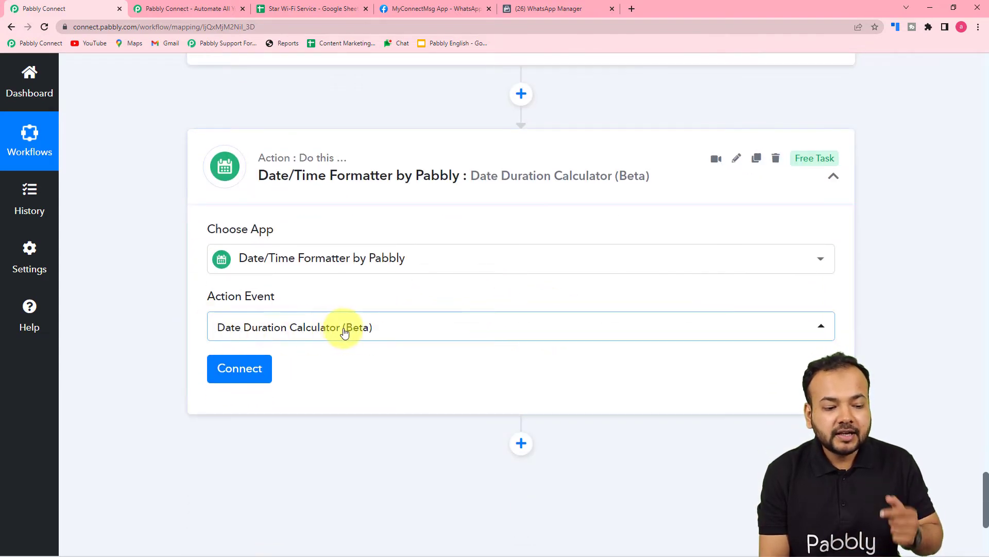
pyautogui.scroll(5, 343, 330)
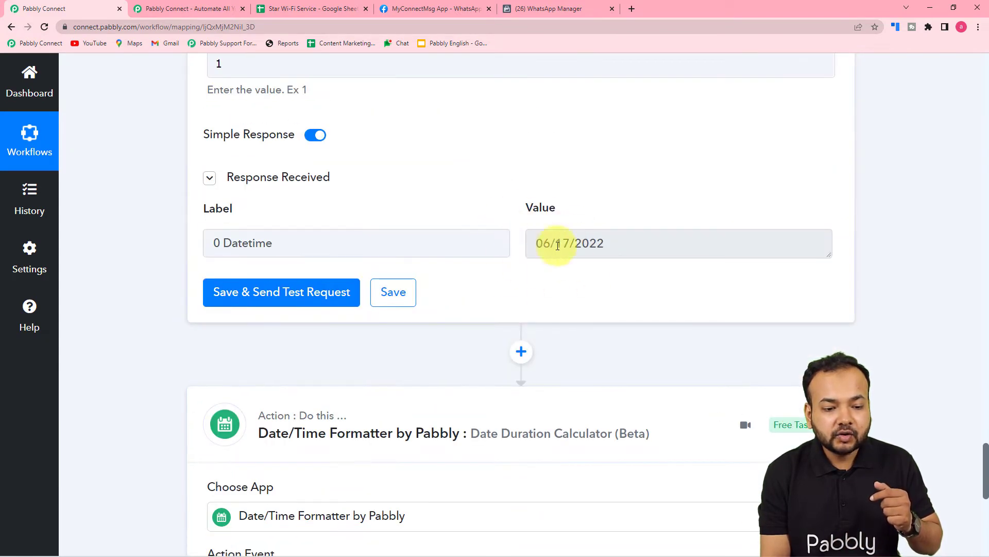
pyautogui.scroll(5, 593, 317)
pyautogui.scroll(15, 594, 342)
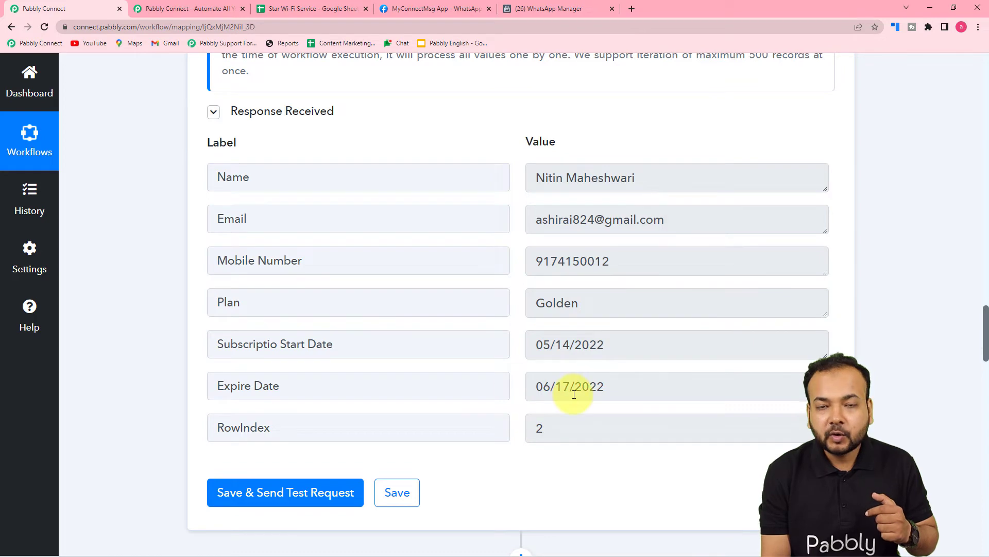
pyautogui.scroll(-20, 574, 394)
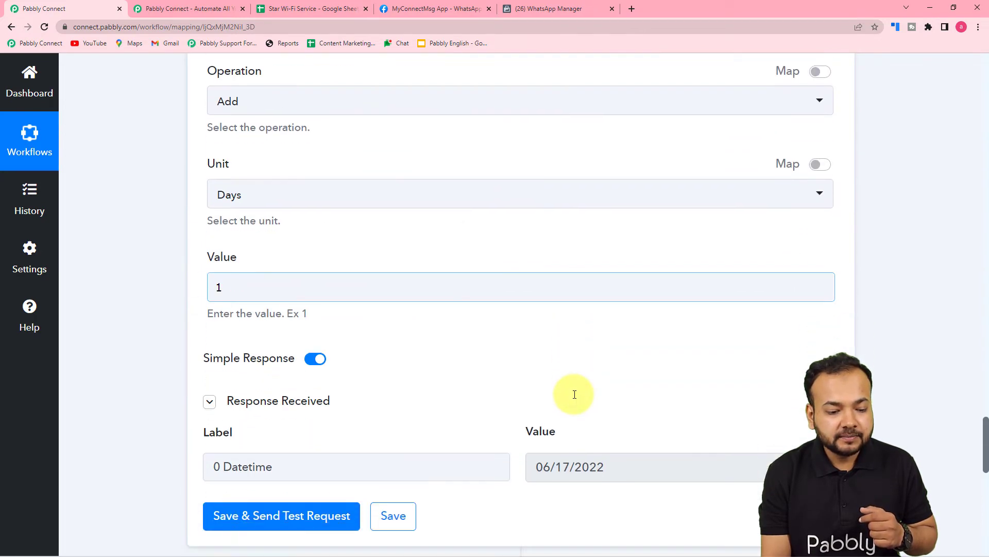
pyautogui.scroll(-6, 573, 395)
pyautogui.scroll(2, 257, 211)
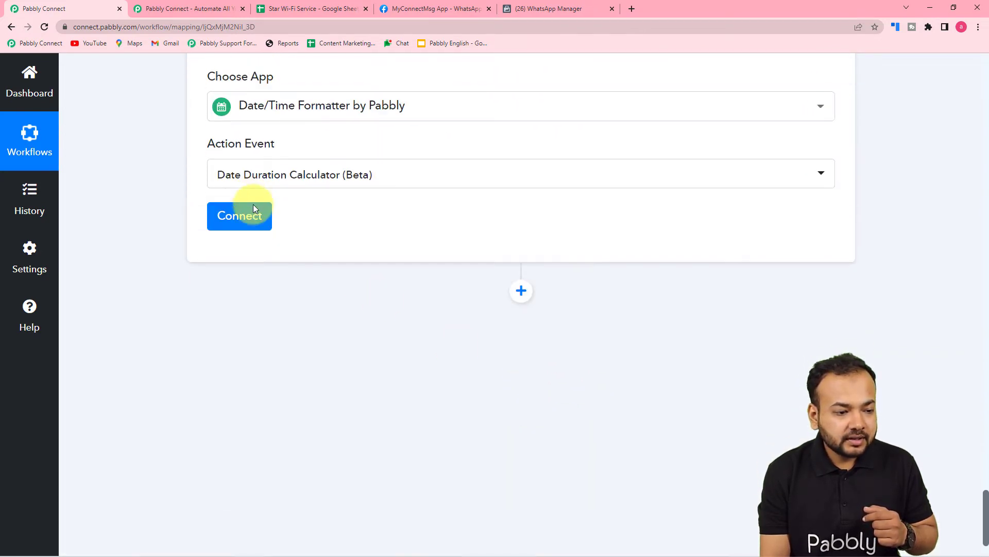
# Connect the Date Duration Calculator action and set its From Format to MM/DD/YYYY
pyautogui.click(232, 236)
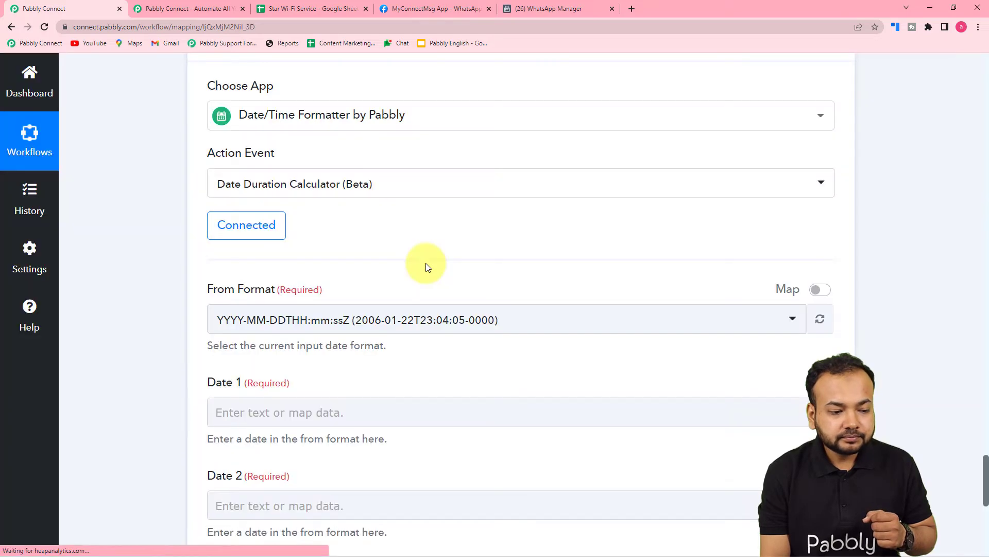
pyautogui.scroll(-2, 425, 265)
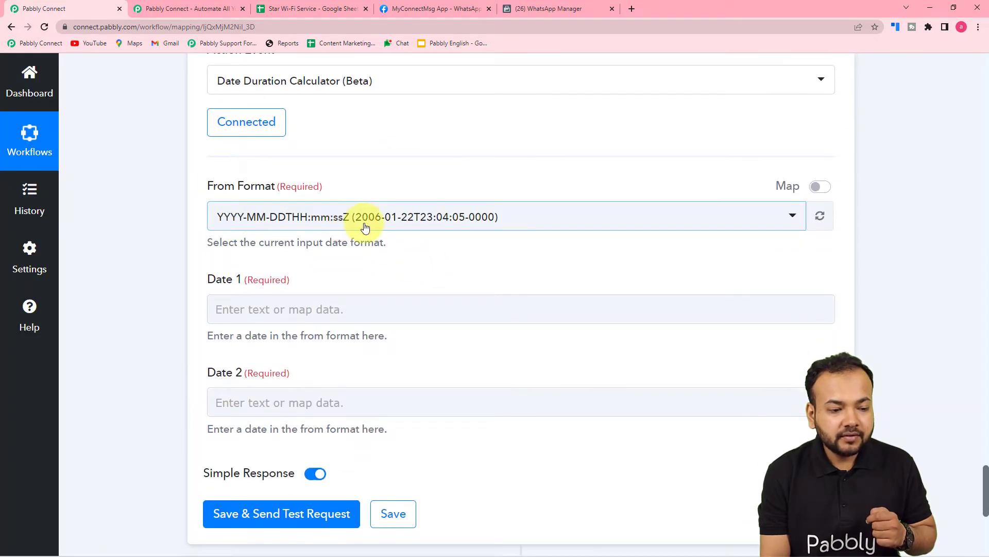
pyautogui.click(425, 228)
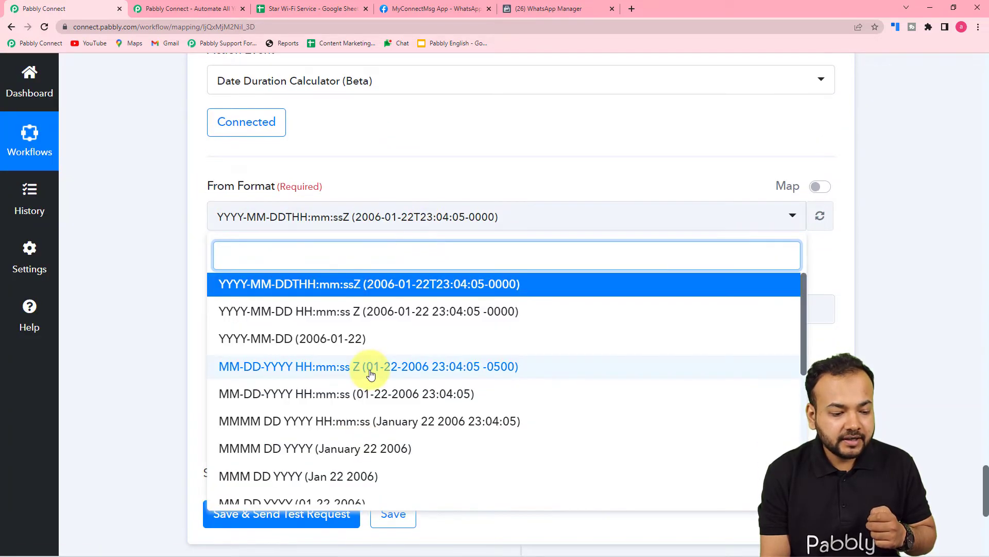
pyautogui.scroll(-2, 371, 371)
pyautogui.click(258, 428)
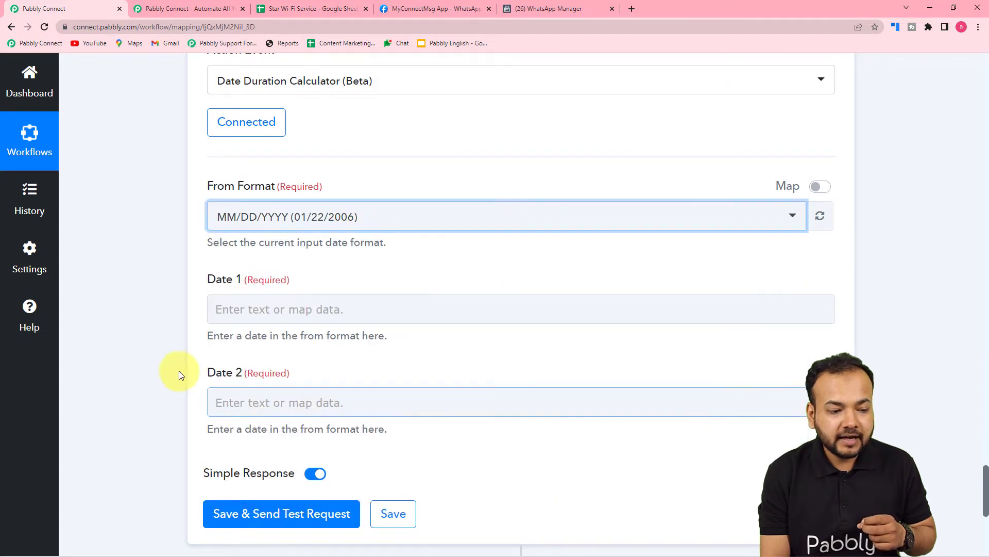
# Map Date 1 of the Date Duration Calculator to the Iterator's Expire Date
pyautogui.scroll(-2, 149, 341)
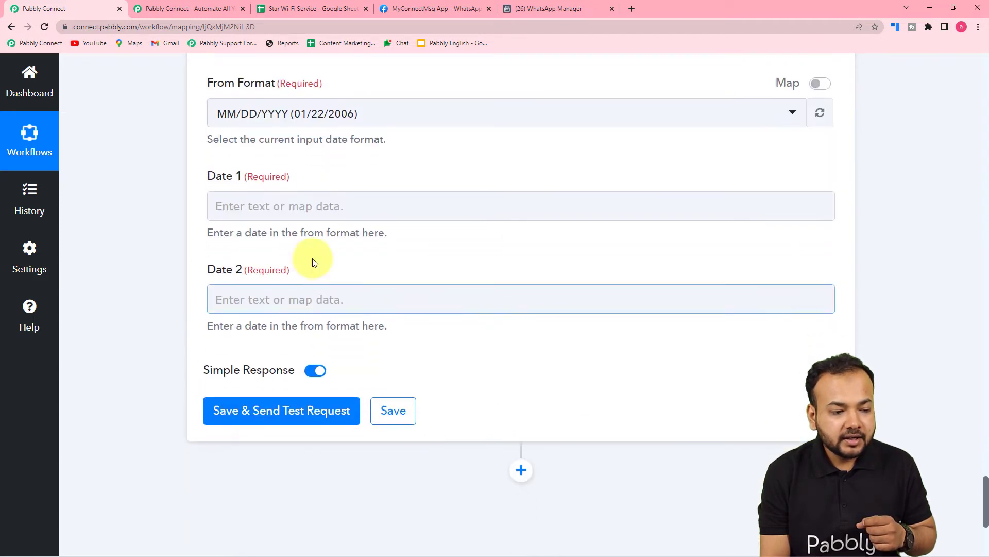
pyautogui.click(311, 206)
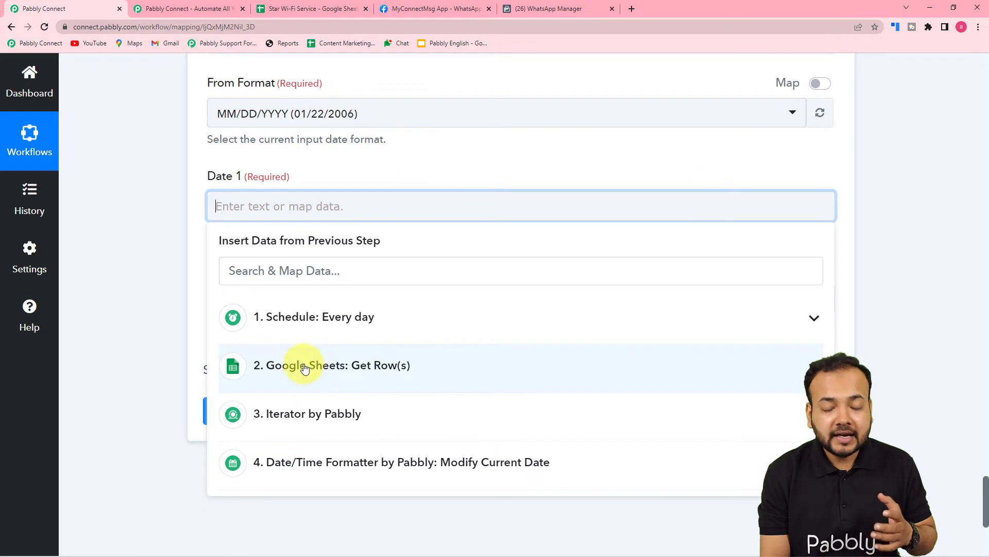
pyautogui.click(359, 417)
pyautogui.scroll(-3, 356, 417)
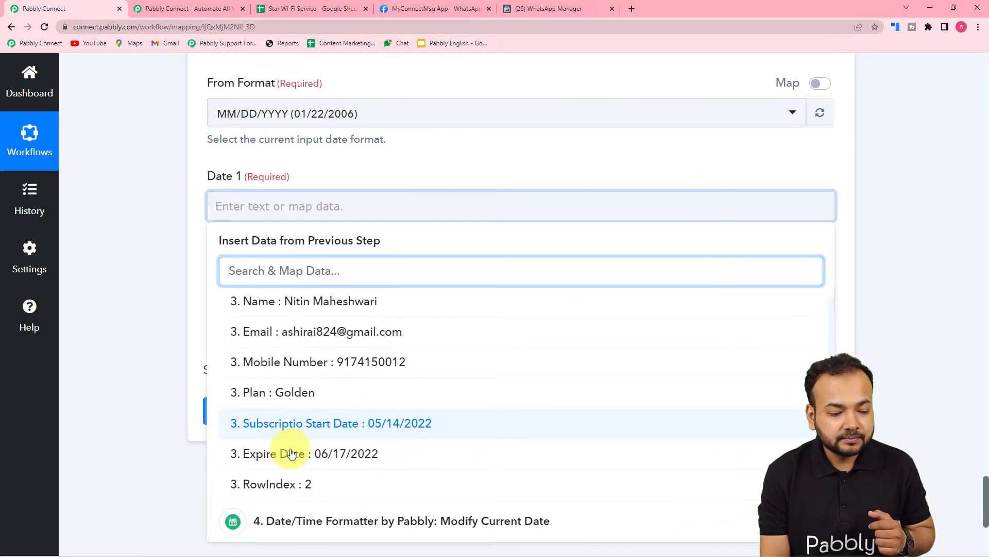
pyautogui.click(342, 456)
pyautogui.click(171, 305)
# Map Date 2 of the Date Duration Calculator to the Datetime value from the Modify Current Date step
pyautogui.scroll(-5, 172, 305)
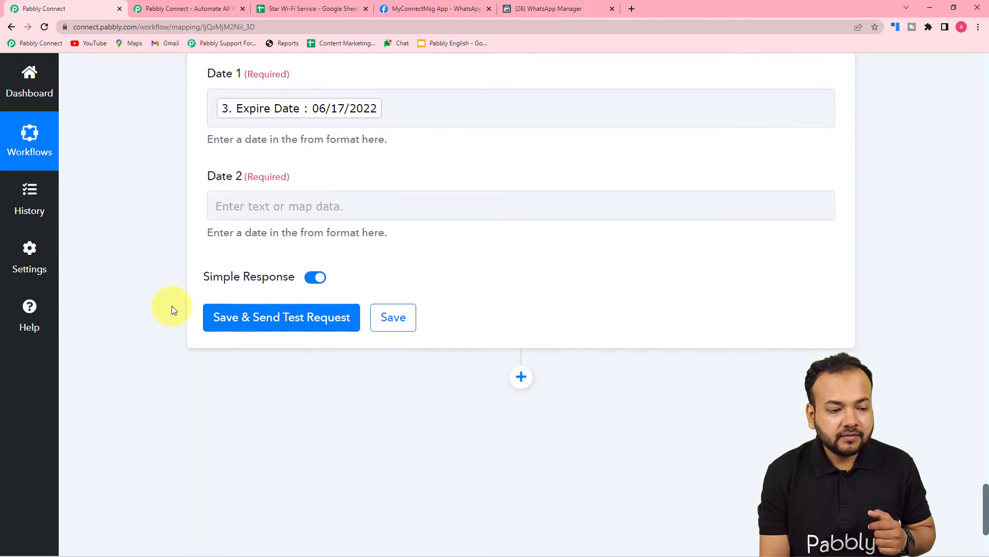
pyautogui.click(330, 159)
pyautogui.click(305, 155)
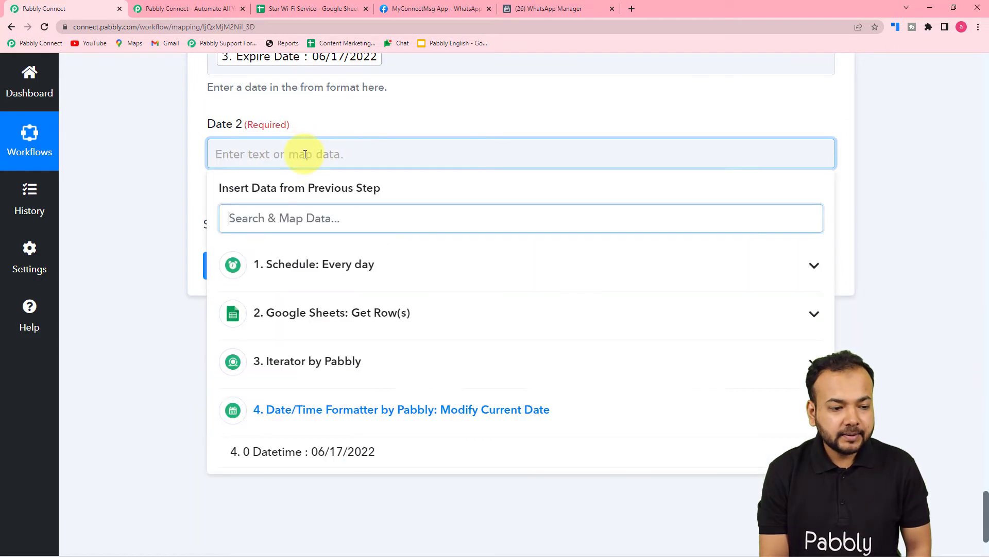
pyautogui.scroll(-1, 321, 263)
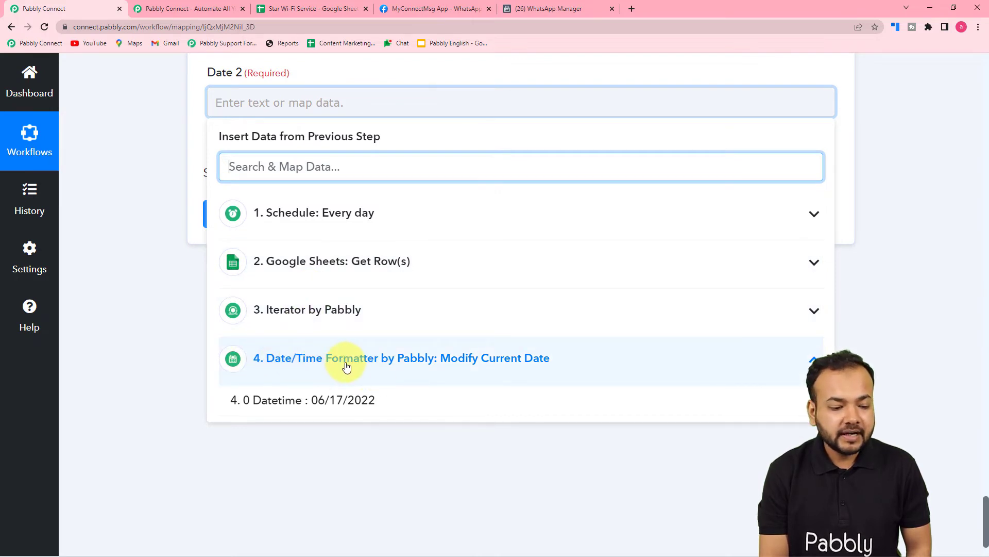
pyautogui.click(299, 407)
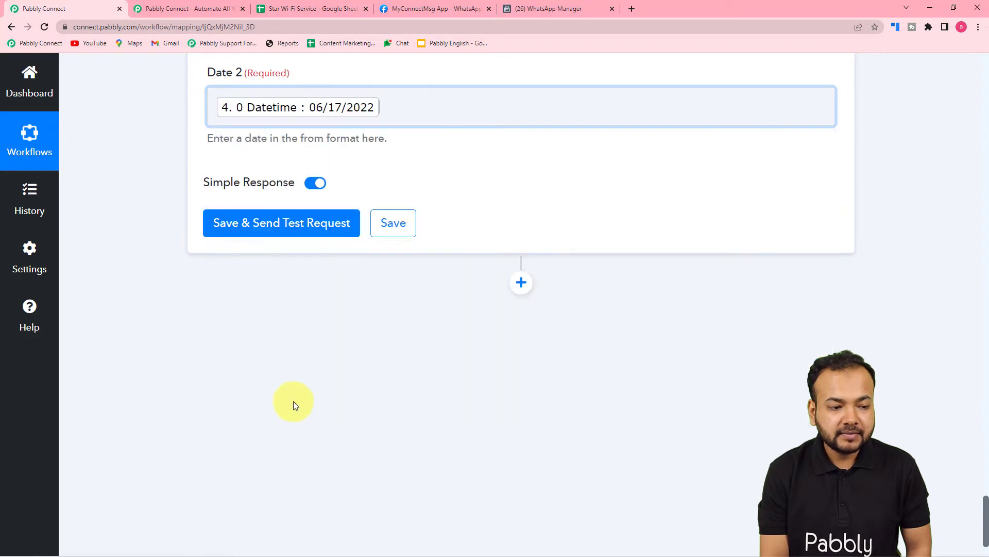
pyautogui.click(150, 307)
# Save the Date Duration Calculator action, send its test request and review the response against the mapped dates
pyautogui.scroll(3, 151, 308)
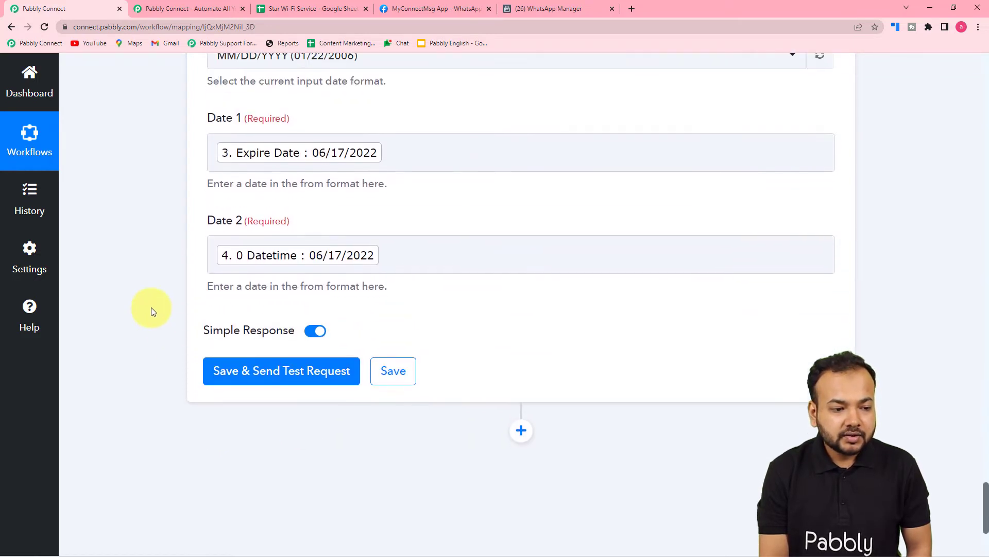
pyautogui.click(238, 386)
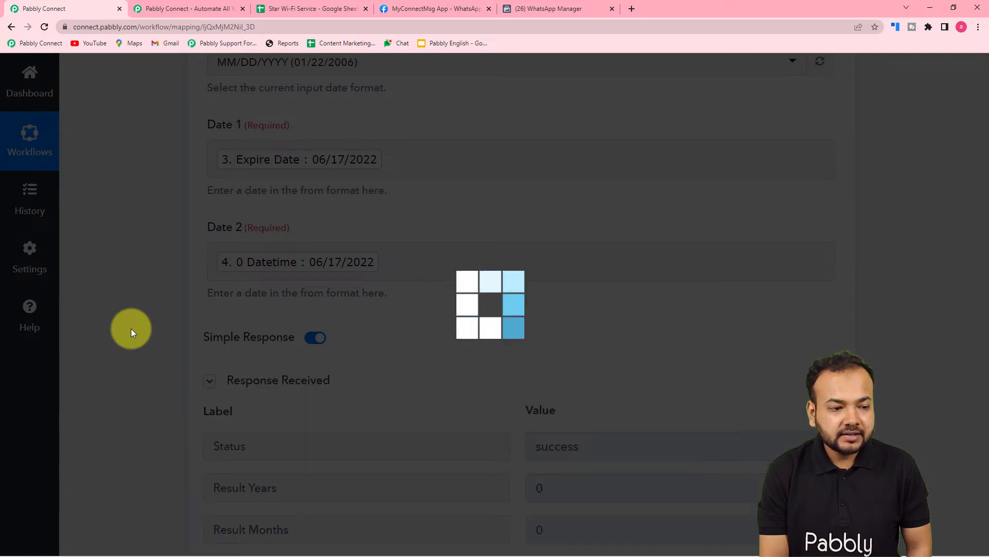
pyautogui.scroll(5, 131, 329)
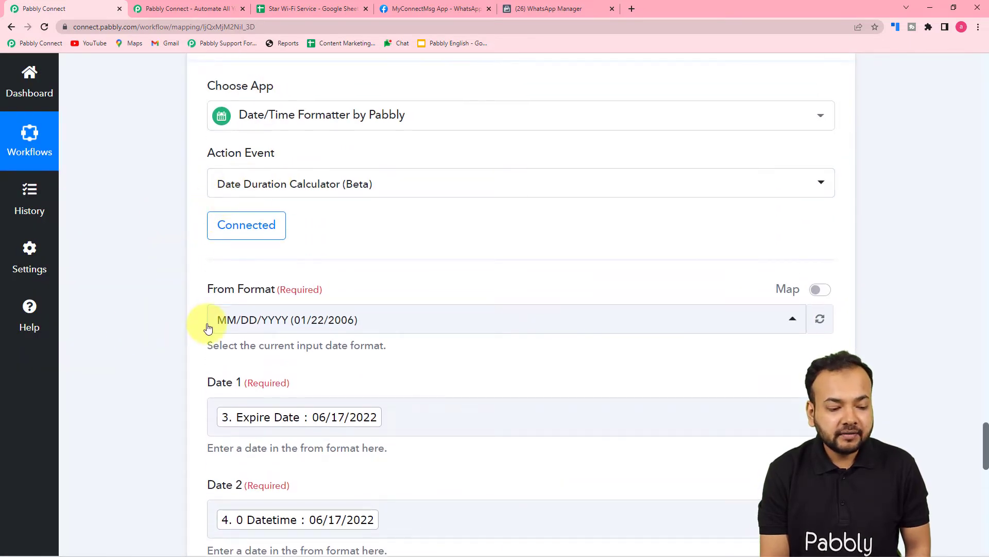
pyautogui.scroll(-1, 217, 335)
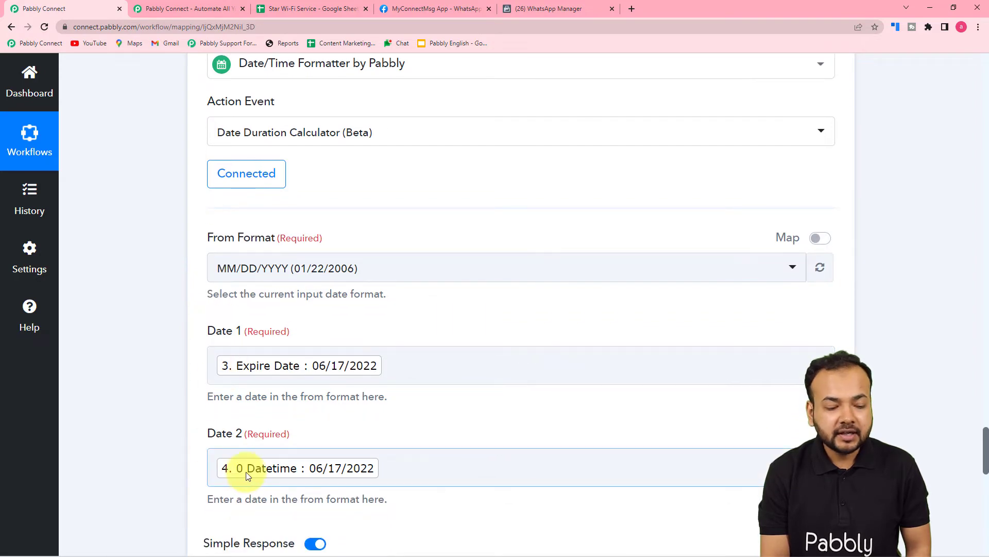
pyautogui.scroll(-5, 165, 437)
pyautogui.scroll(-2, 165, 441)
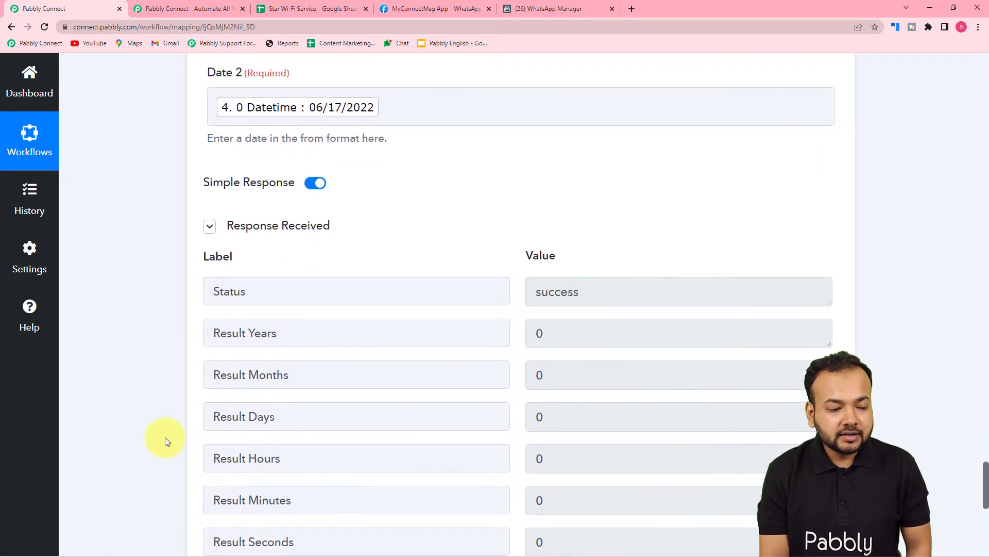
# Review the Date Duration Calculator response and add a Filter by Pabbly action after it
pyautogui.scroll(-2, 165, 441)
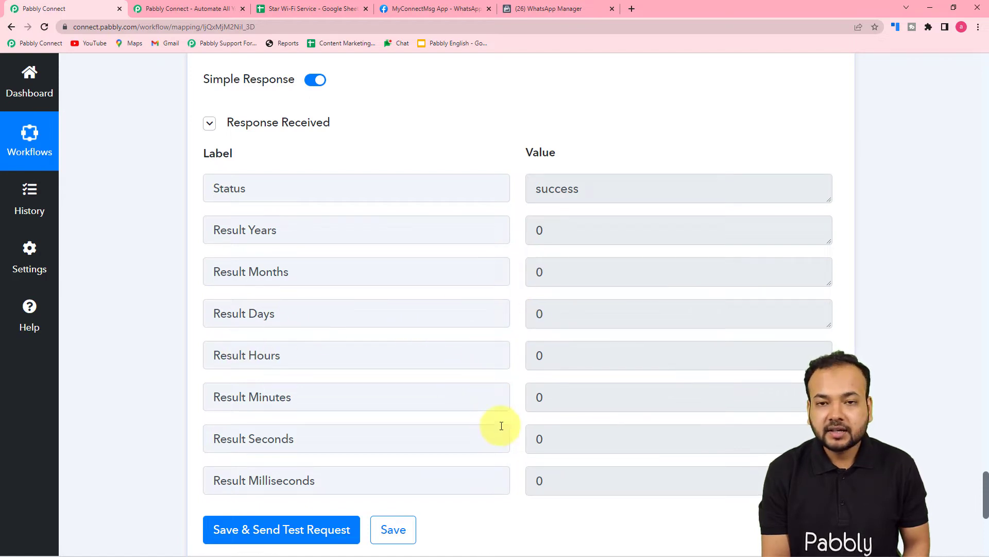
pyautogui.scroll(4, 555, 452)
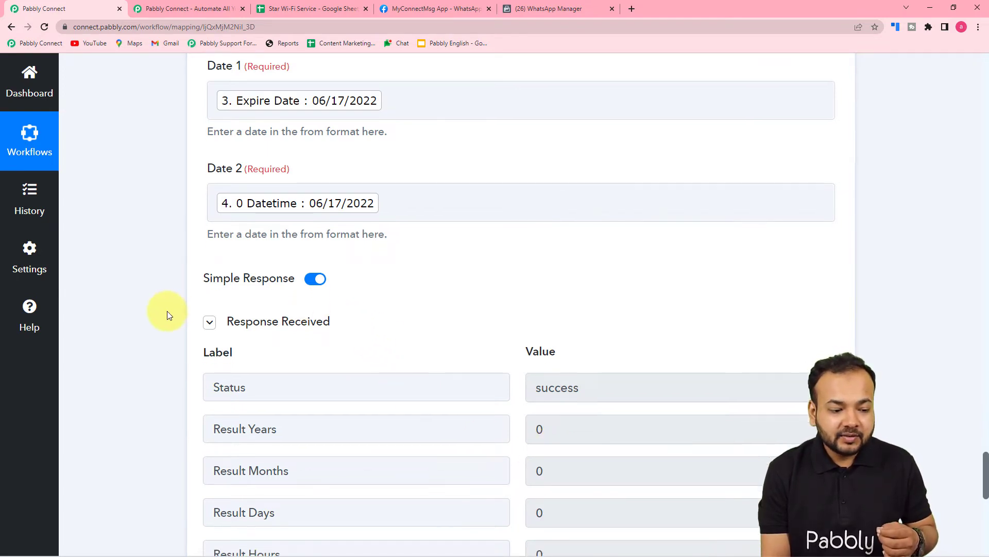
pyautogui.scroll(-5, 166, 314)
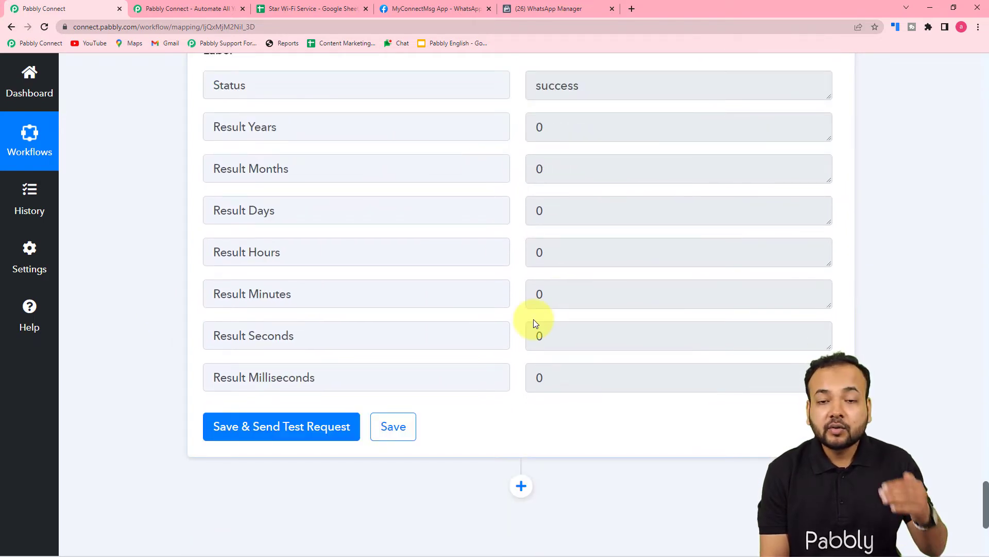
pyautogui.scroll(-3, 534, 323)
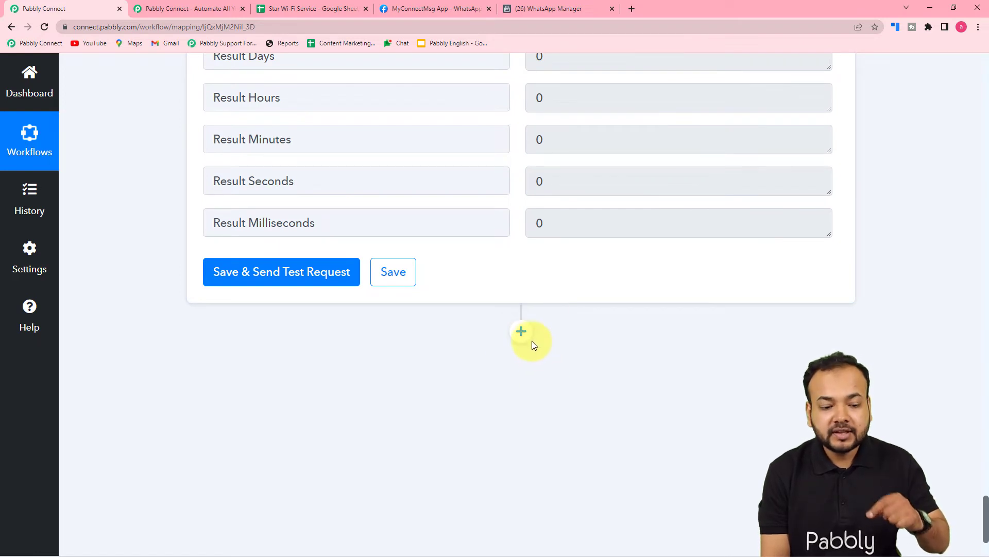
pyautogui.click(521, 332)
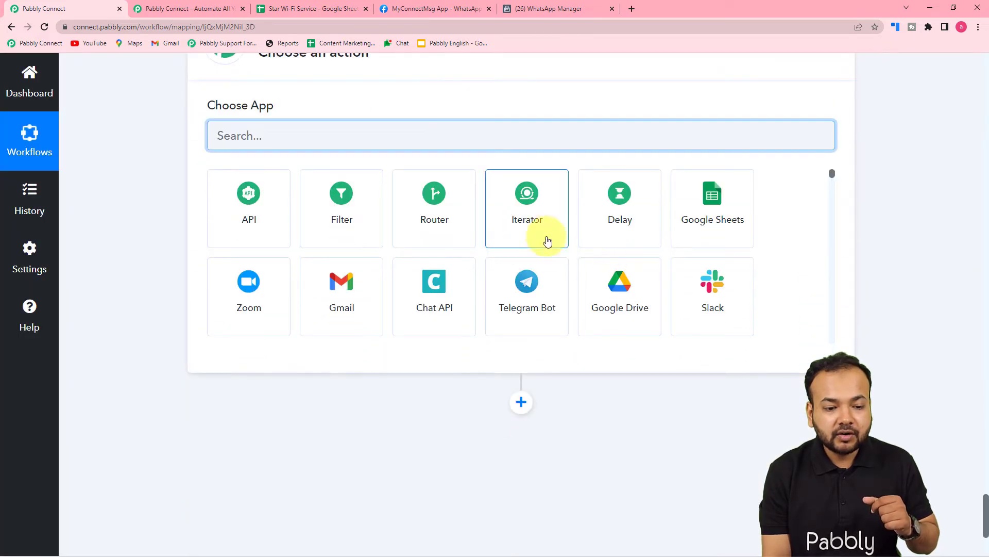
pyautogui.click(344, 227)
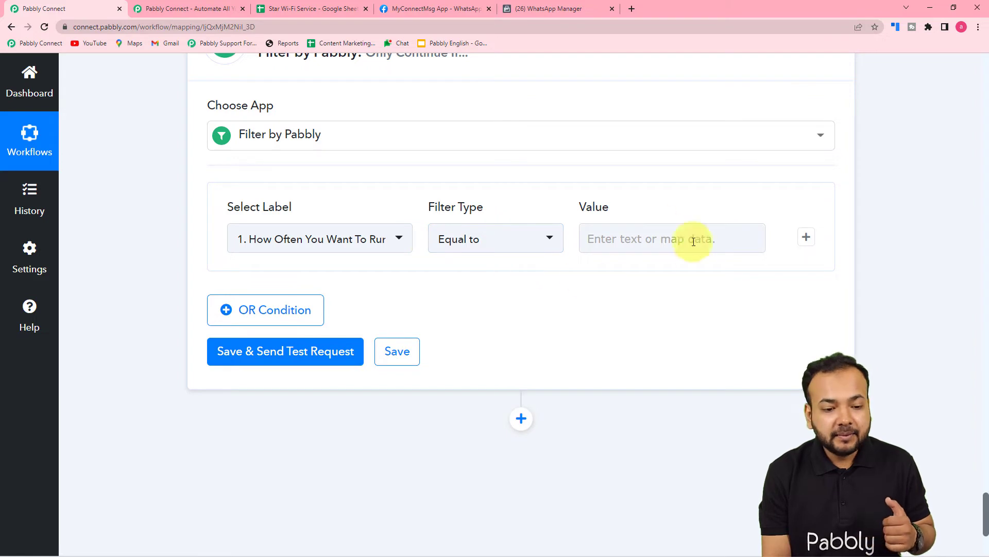
# Set the first filter condition to Result Years from the Date Duration Calculator step, Equal to 0
pyautogui.scroll(2, 651, 345)
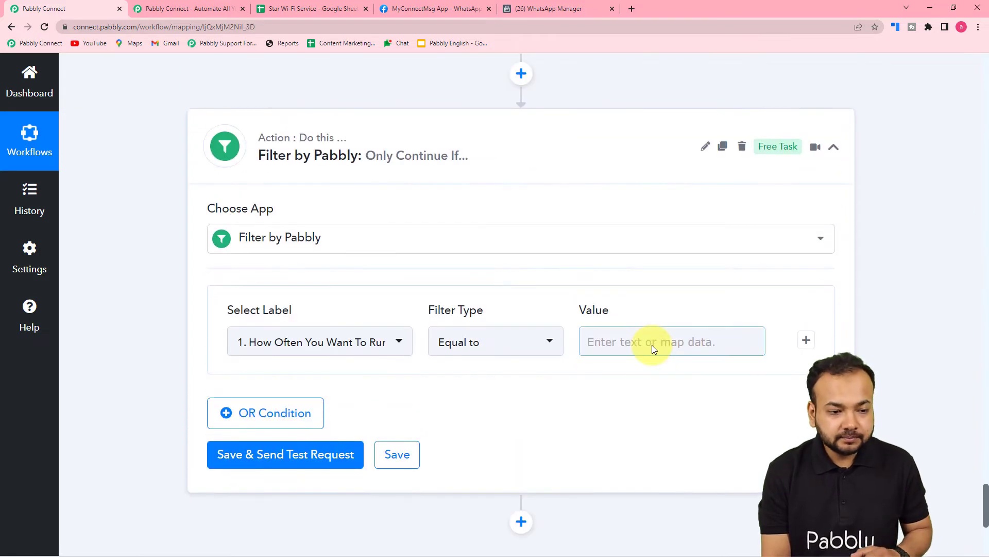
pyautogui.scroll(4, 652, 345)
pyautogui.scroll(4, 652, 345)
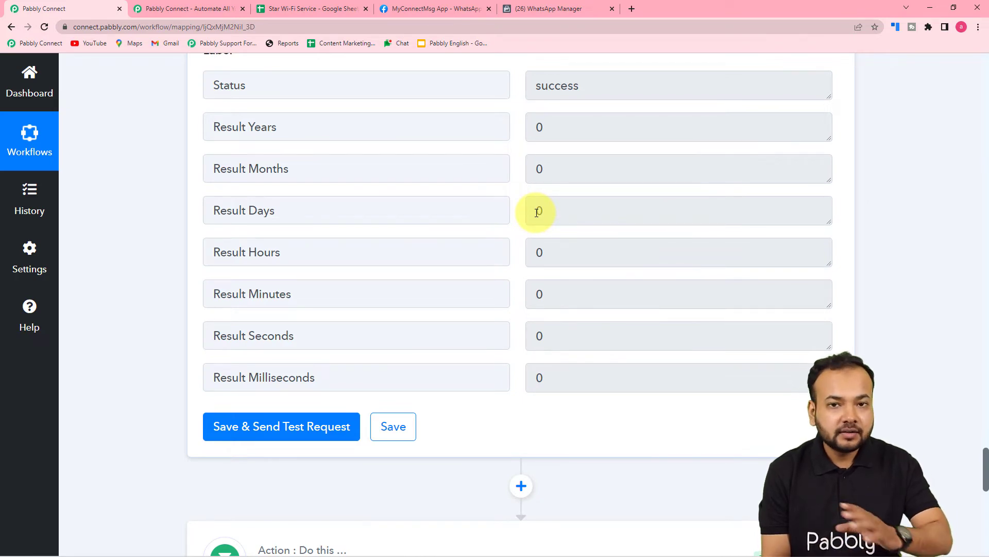
pyautogui.scroll(-10, 149, 241)
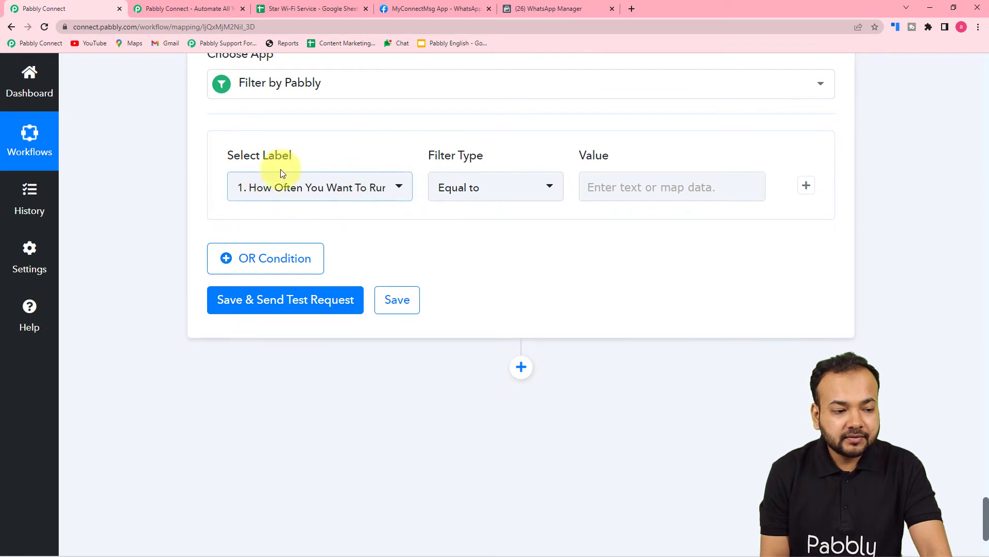
pyautogui.click(259, 188)
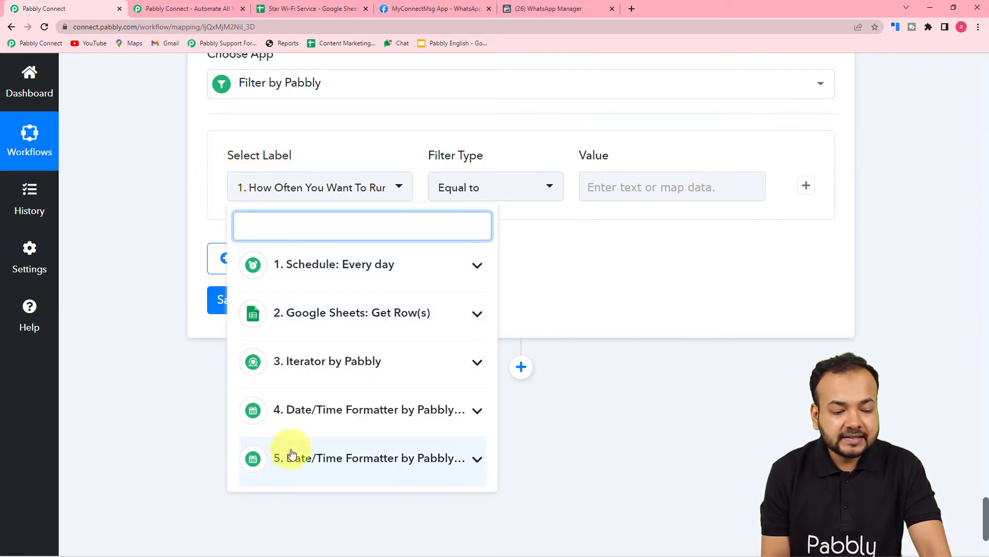
pyautogui.click(313, 466)
pyautogui.scroll(-3, 309, 464)
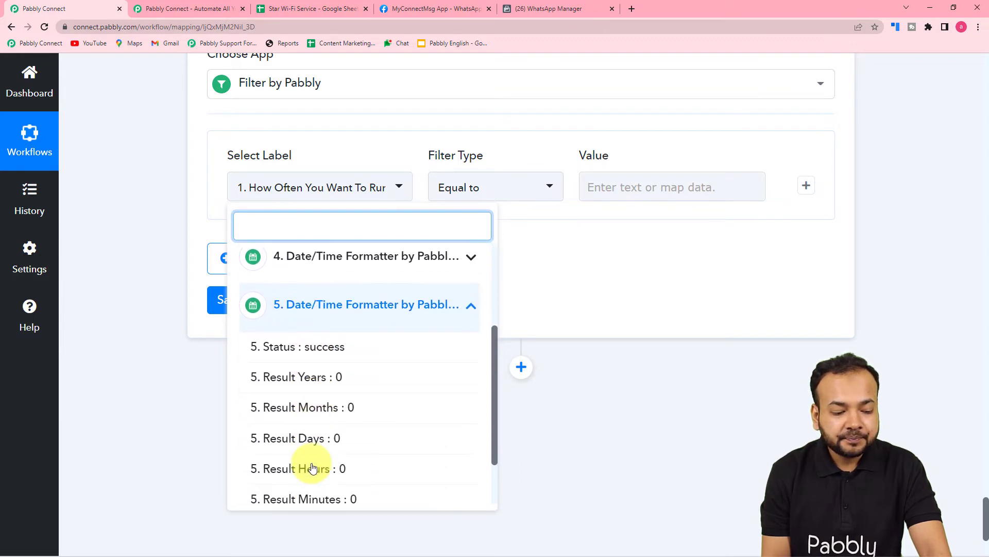
pyautogui.click(330, 384)
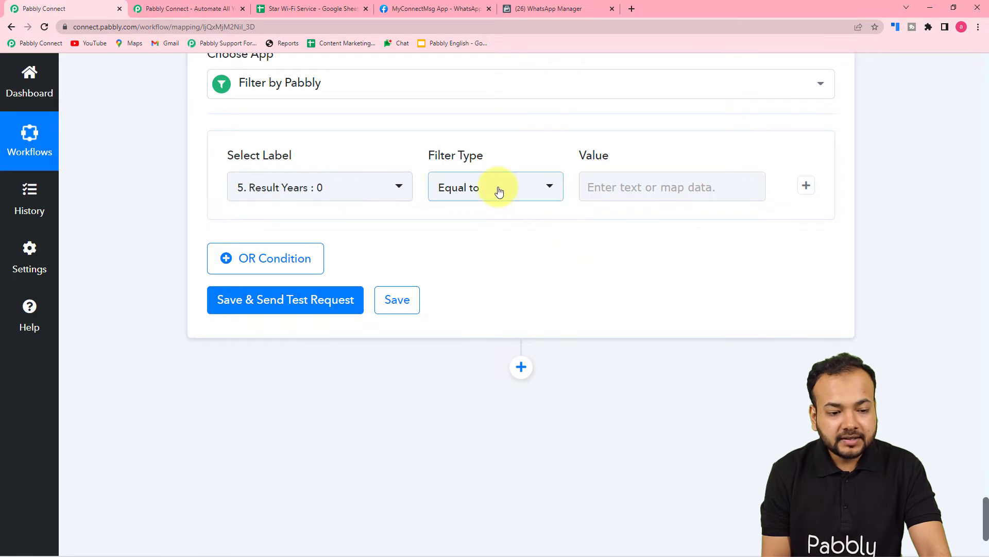
pyautogui.click(498, 191)
pyautogui.click(477, 258)
pyautogui.click(635, 184)
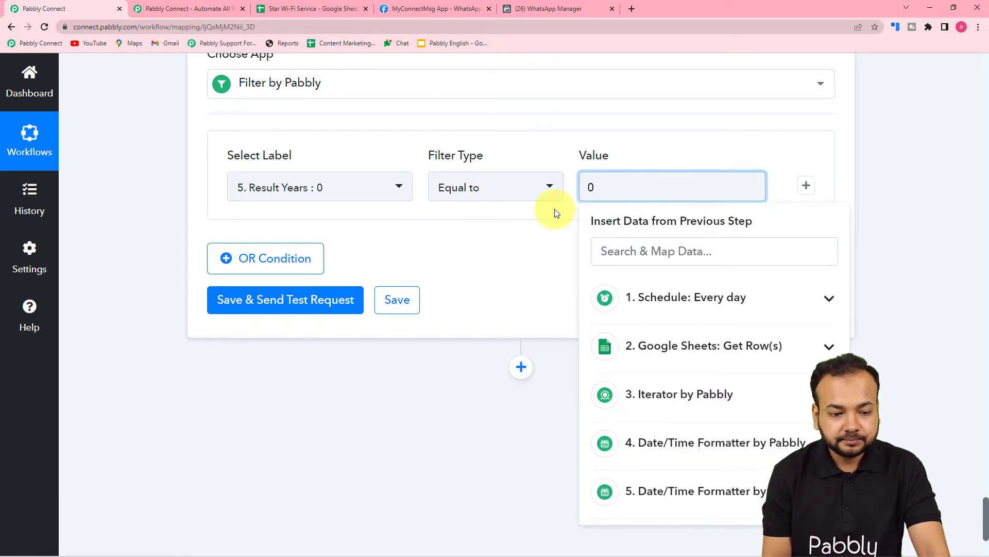
pyautogui.click(530, 243)
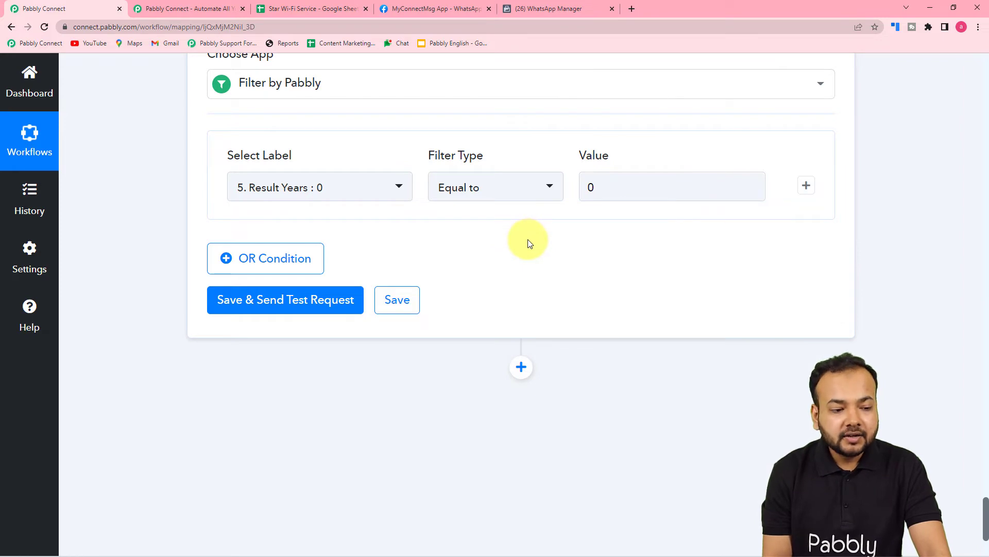
# Add a second AND condition to the filter requiring step 5's Result Months to be Equal to 0
pyautogui.scroll(1, 552, 246)
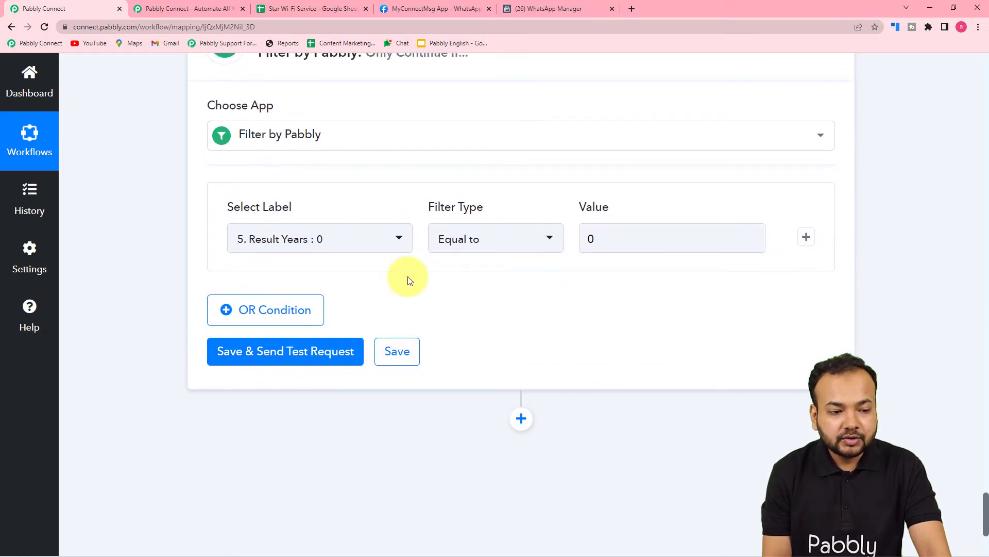
pyautogui.scroll(6, 408, 280)
pyautogui.scroll(-2, 407, 279)
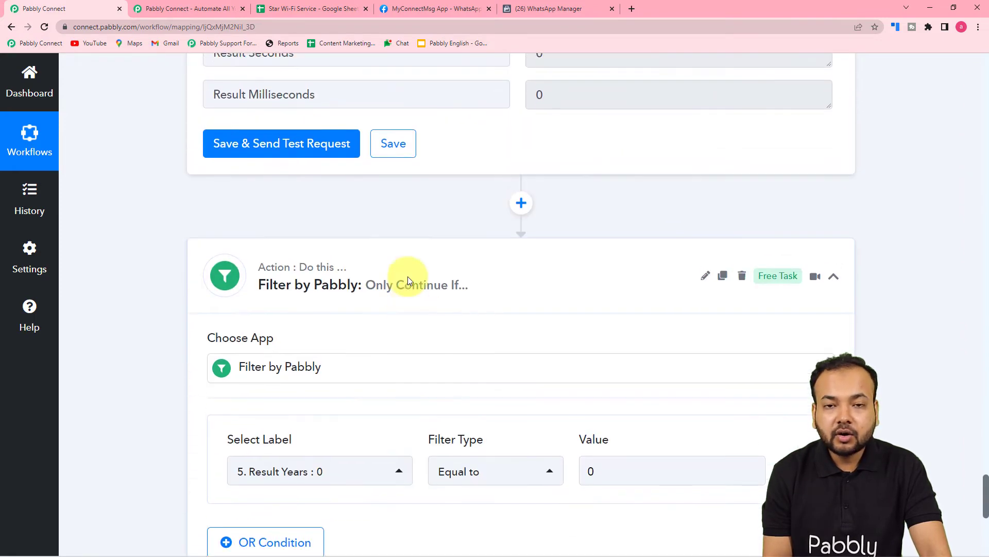
pyautogui.scroll(4, 407, 276)
pyautogui.scroll(-3, 407, 278)
pyautogui.scroll(-7, 408, 280)
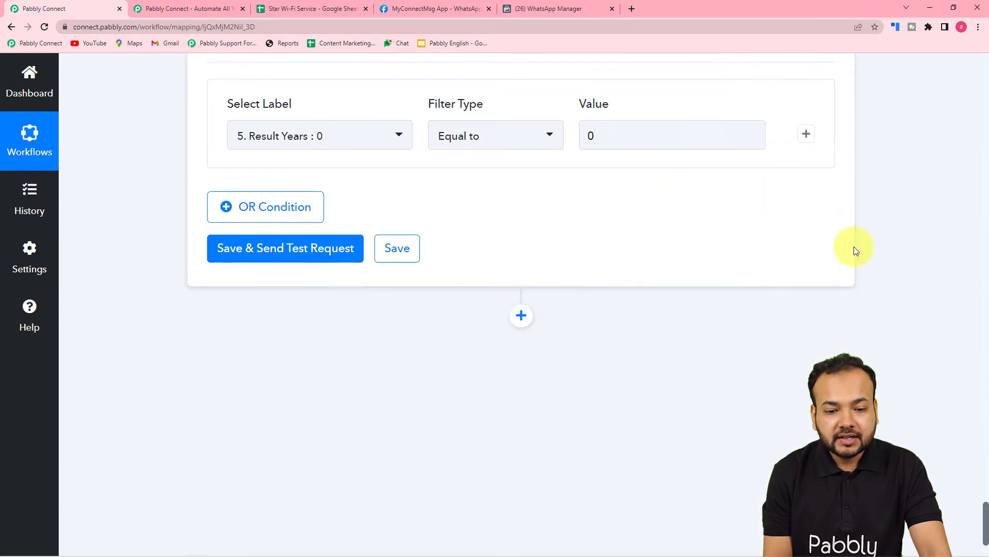
pyautogui.click(806, 135)
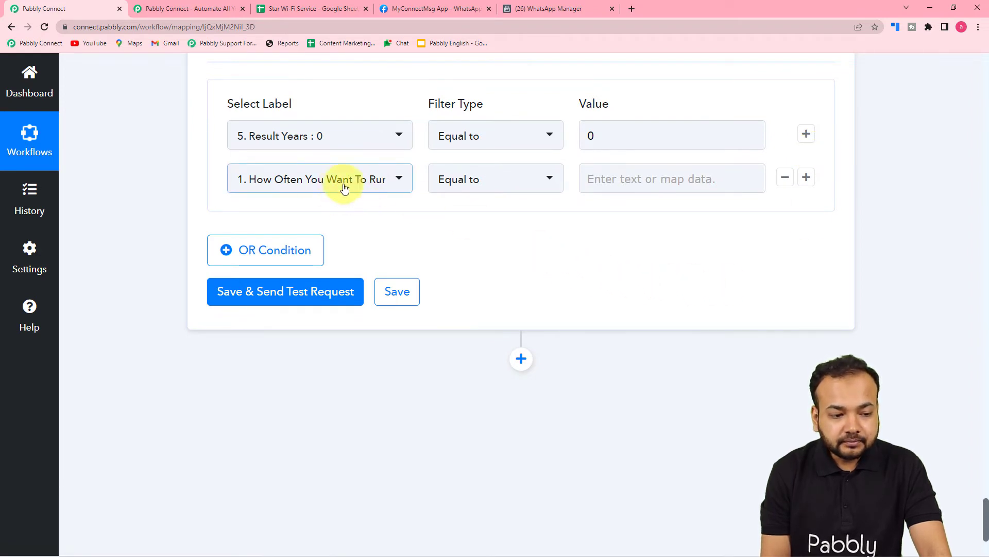
pyautogui.click(319, 186)
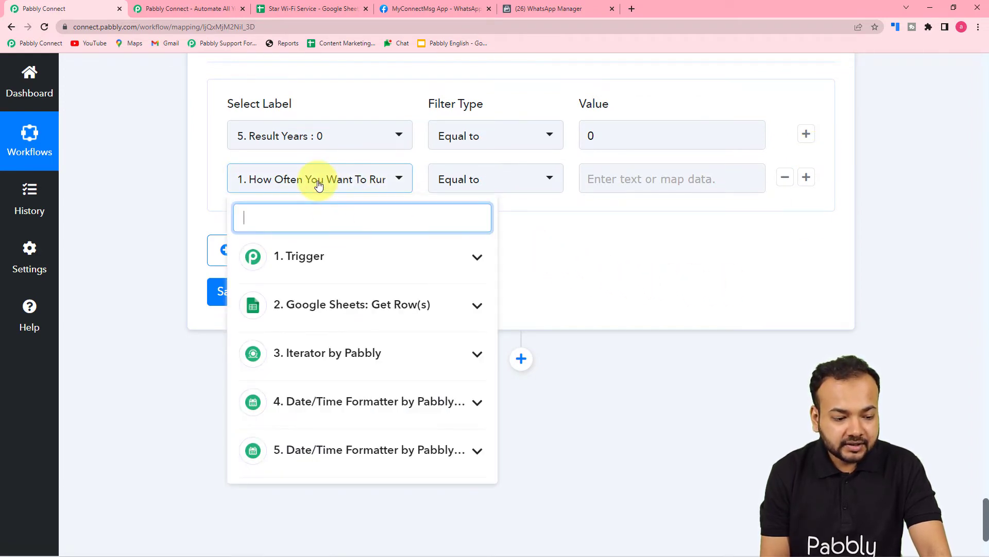
pyautogui.click(345, 448)
pyautogui.scroll(-3, 342, 447)
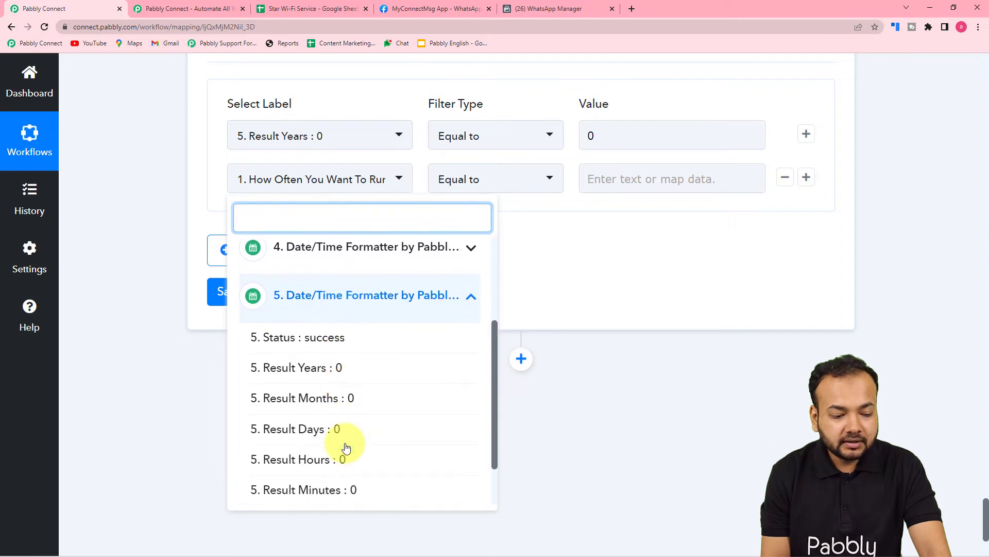
pyautogui.click(322, 403)
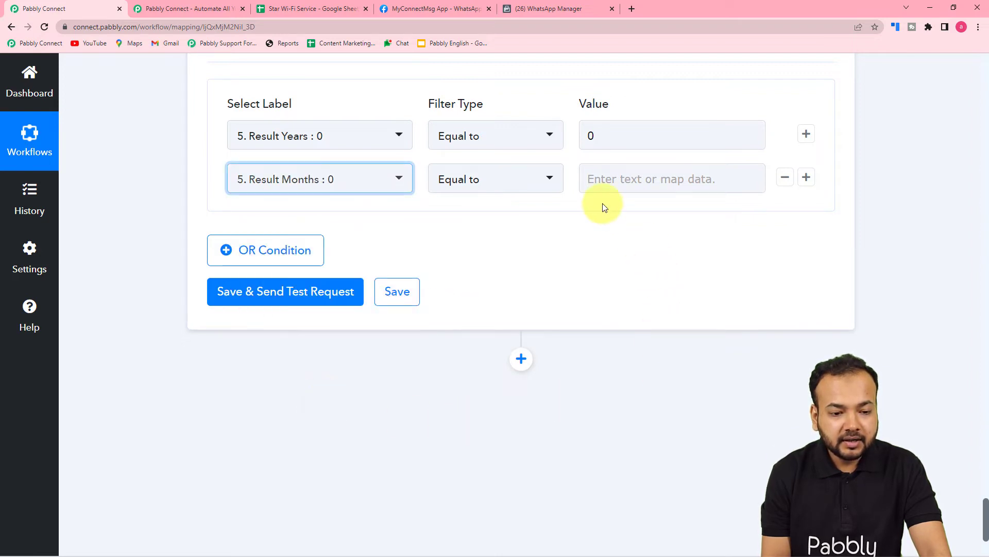
pyautogui.click(611, 180)
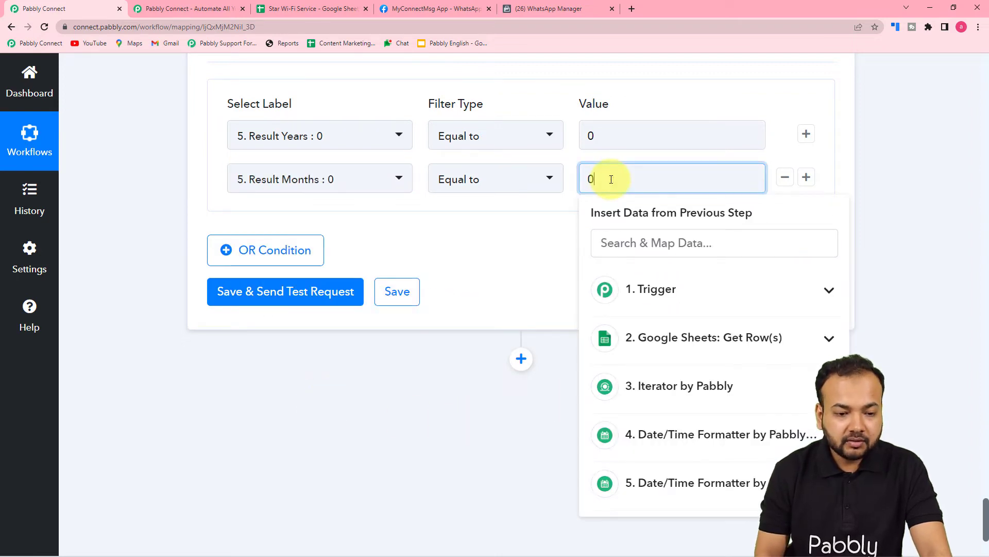
pyautogui.click(472, 237)
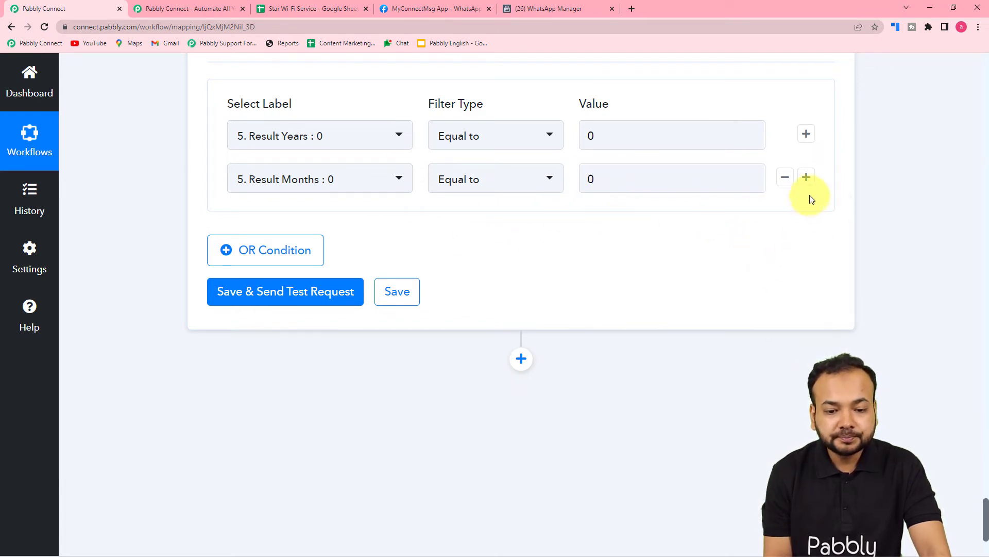
# Add a third AND condition to the filter requiring step 5's Result Days to be Equal to 0
pyautogui.click(807, 178)
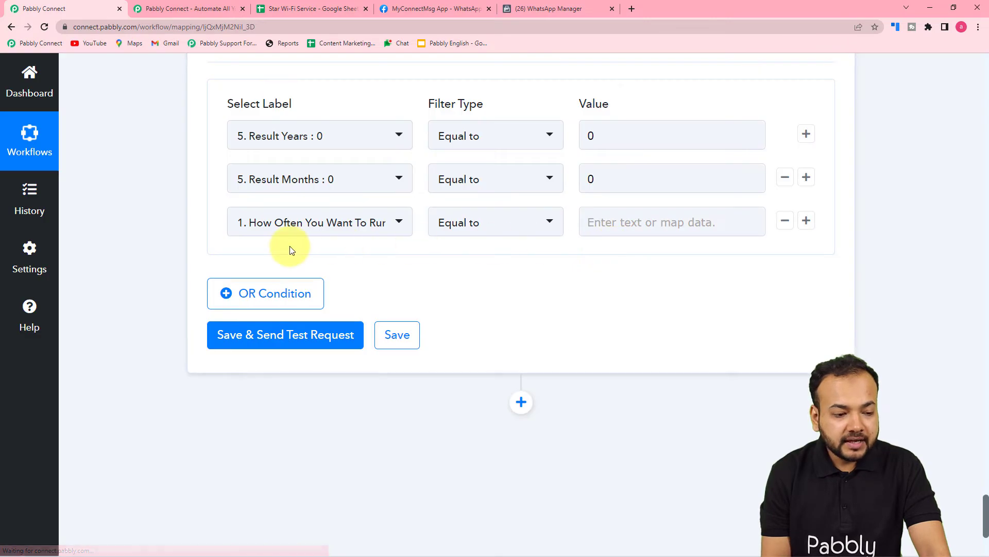
pyautogui.click(329, 221)
pyautogui.scroll(-1, 331, 408)
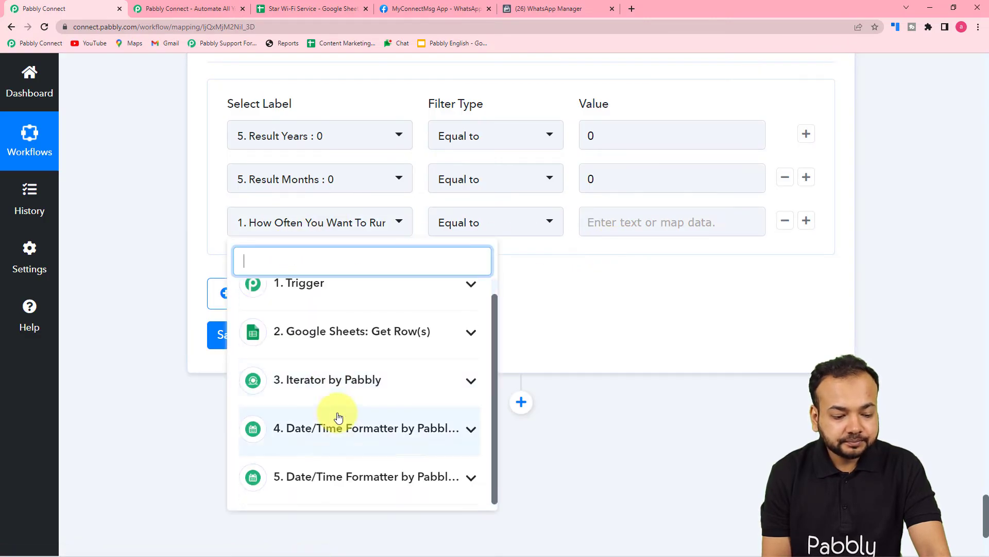
pyautogui.click(353, 480)
pyautogui.scroll(-4, 353, 480)
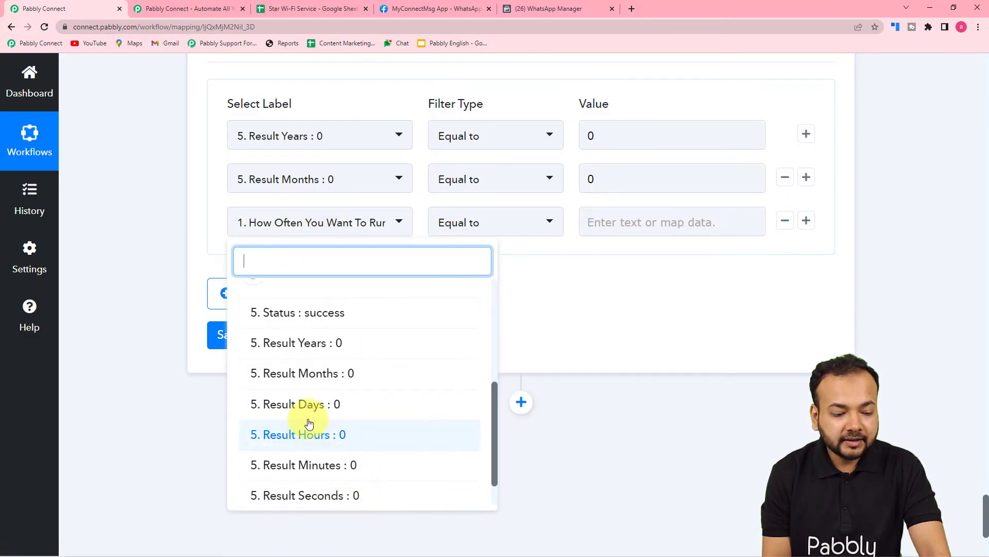
pyautogui.click(336, 407)
pyautogui.click(614, 229)
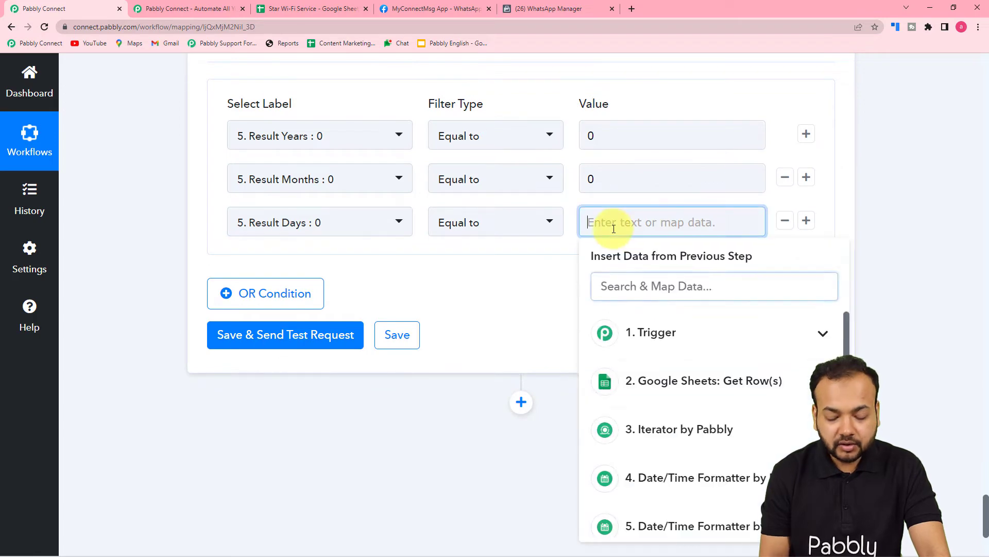
pyautogui.click(556, 281)
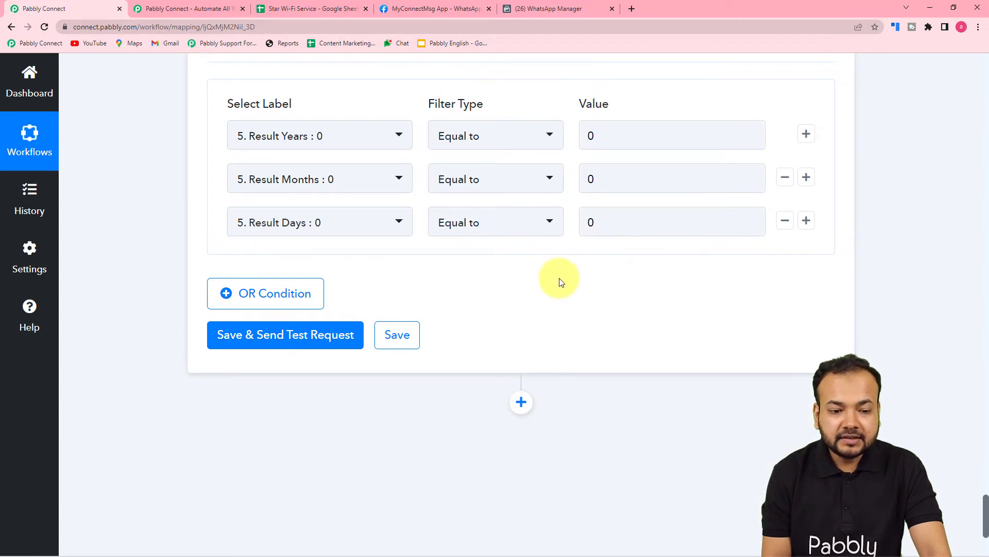
# Check the filter conditions against the duration results, then save the filter and send its test request
pyautogui.scroll(13, 589, 226)
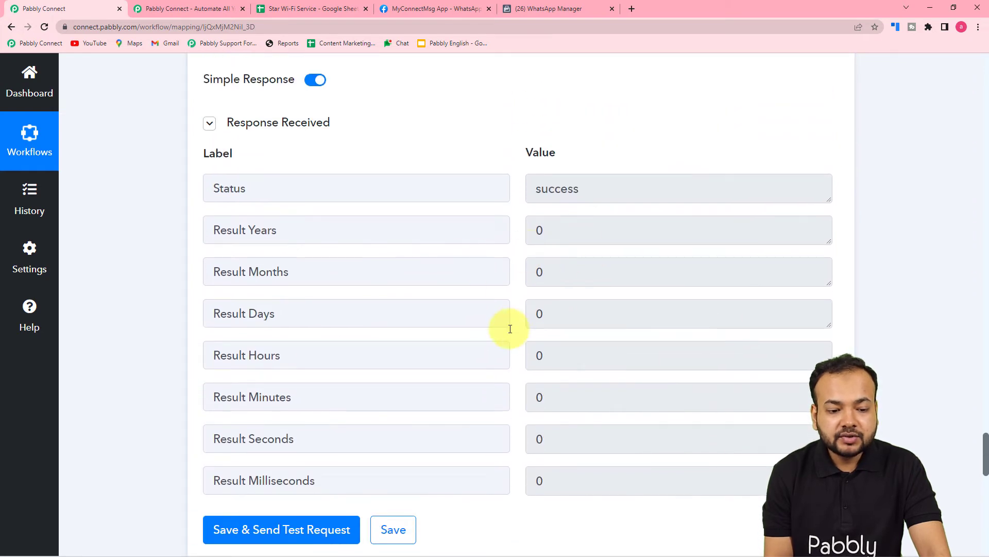
pyautogui.scroll(-10, 691, 311)
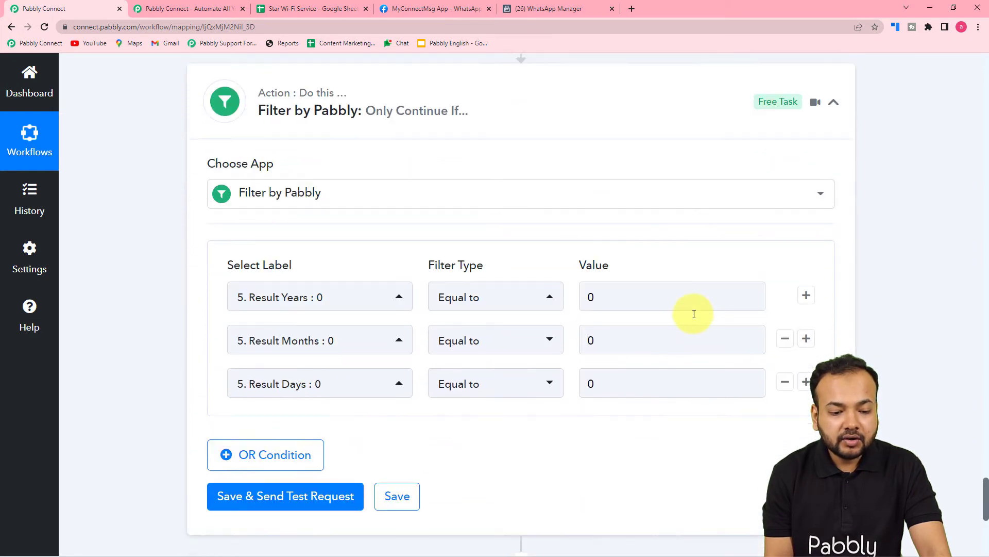
pyautogui.scroll(-5, 694, 314)
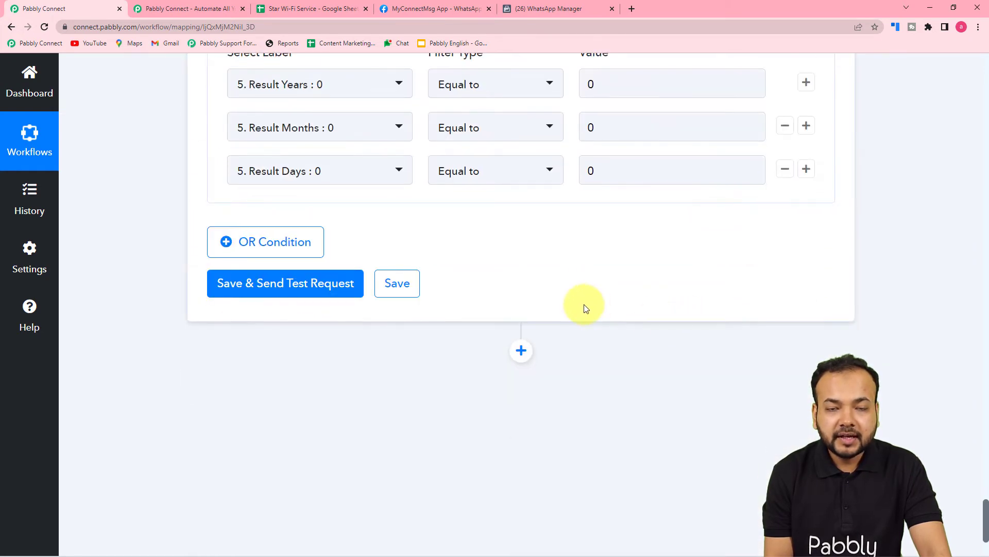
pyautogui.click(240, 285)
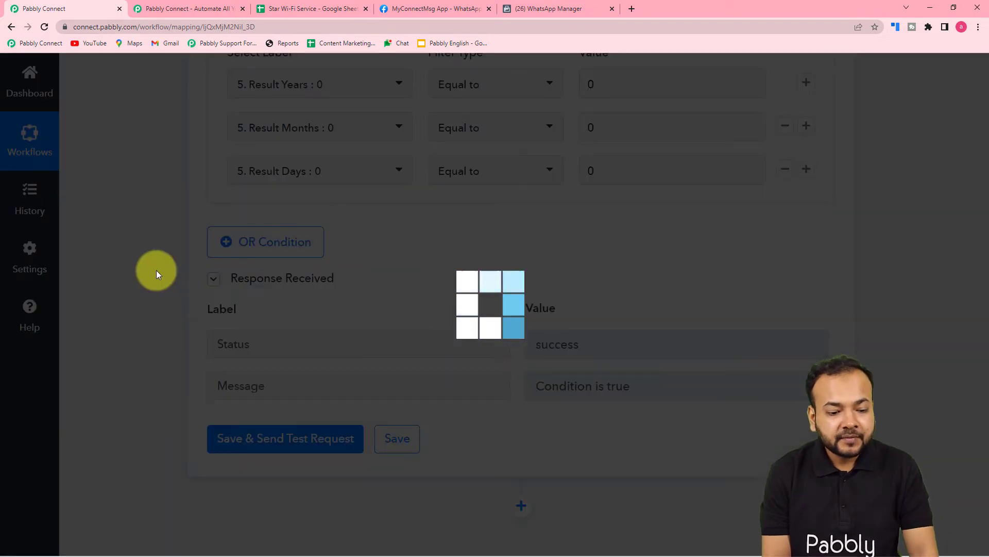
pyautogui.scroll(-4, 435, 272)
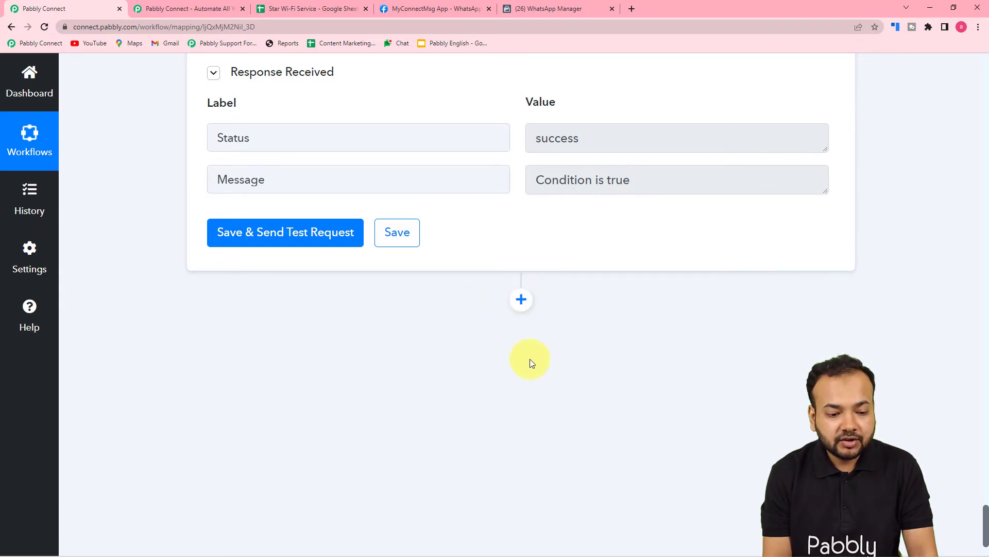
# Add a WhatsApp Cloud API action after the filter, with Send Template Message as its action event
pyautogui.click(522, 300)
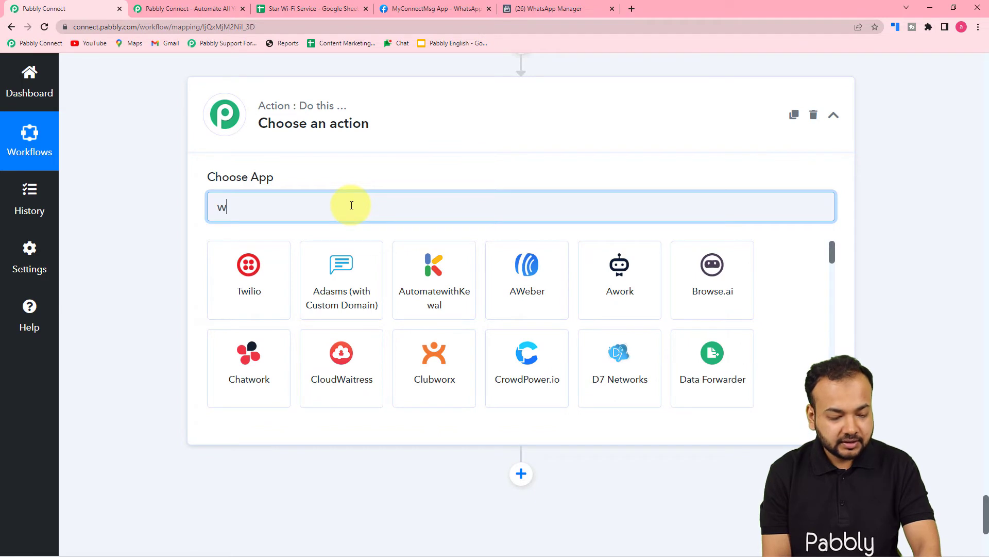
pyautogui.write('jh')
pyautogui.press('BackSpace')
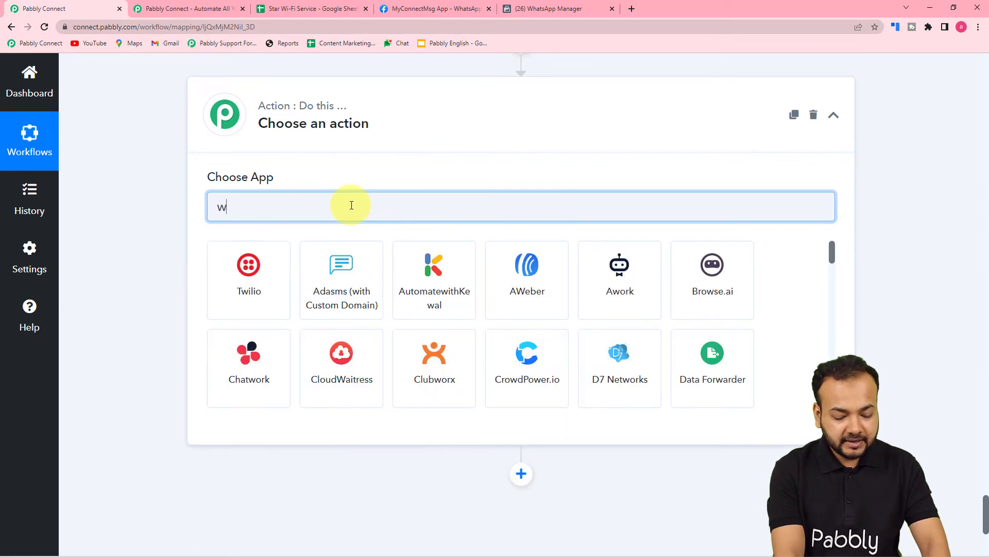
pyautogui.write('ha')
pyautogui.click(638, 295)
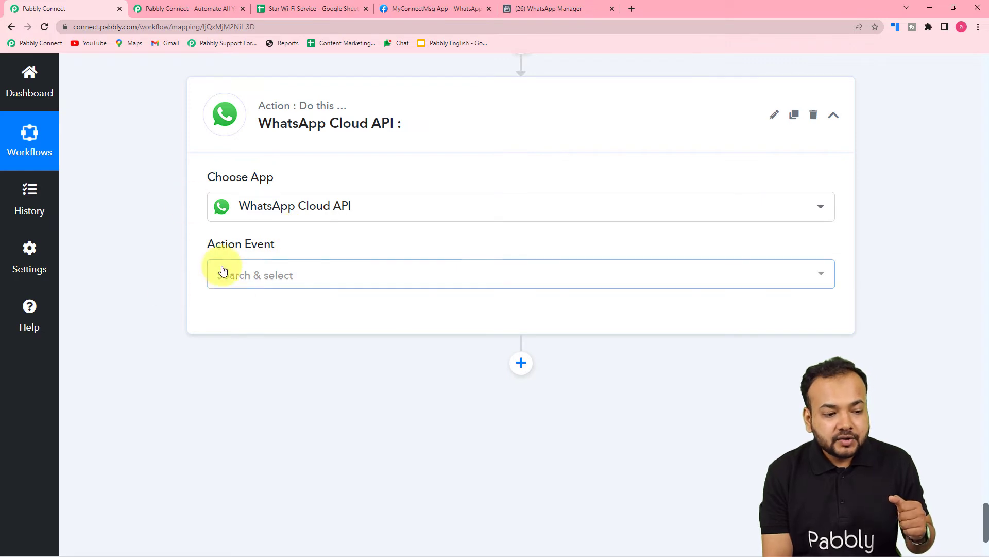
pyautogui.click(256, 279)
pyautogui.click(262, 344)
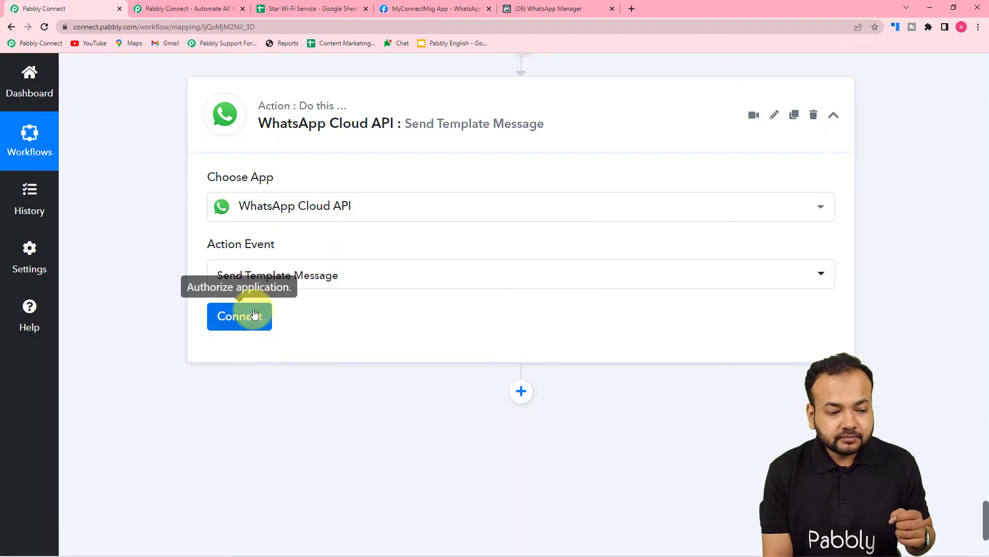
# Start a new WhatsApp Cloud API connection for the action and review the credentials it requires
pyautogui.click(244, 316)
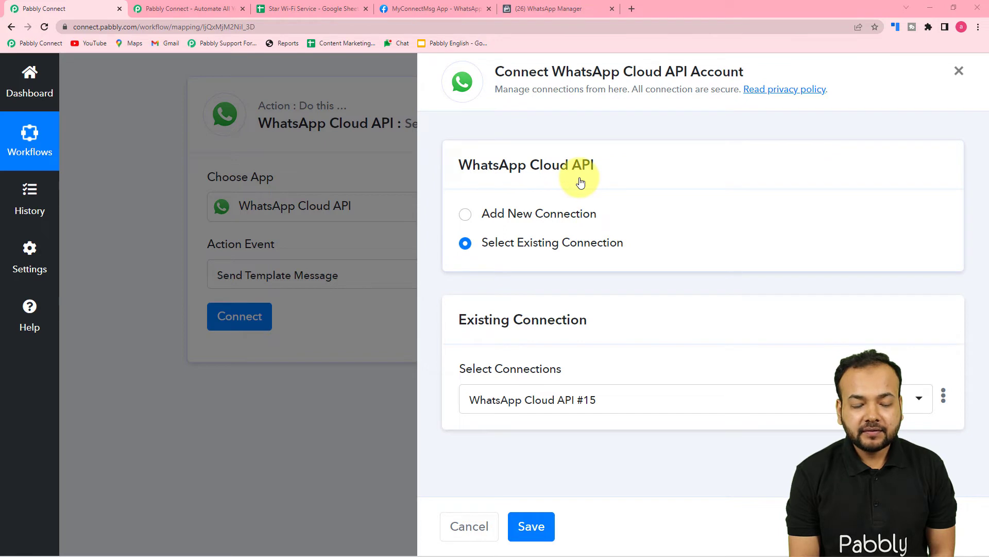
pyautogui.click(465, 216)
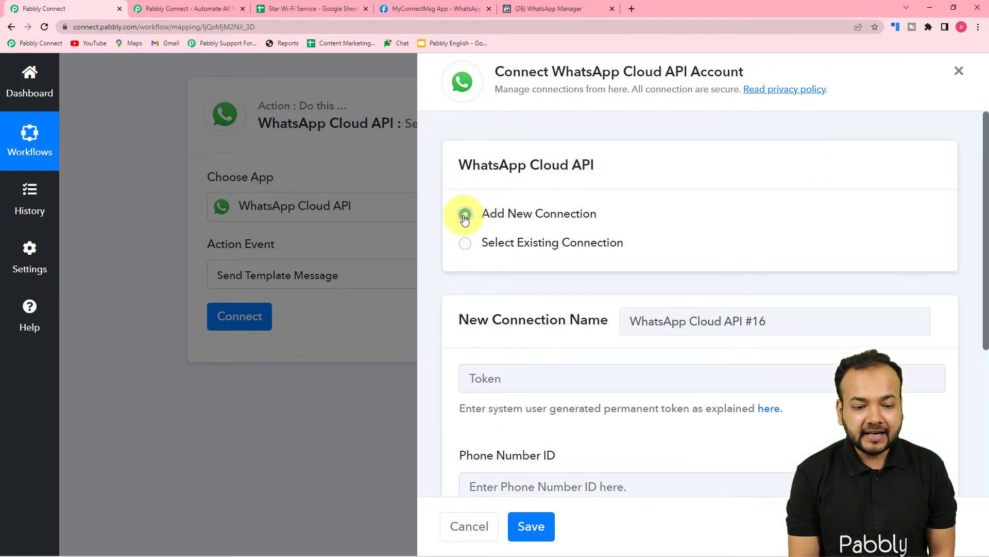
pyautogui.scroll(-2, 588, 229)
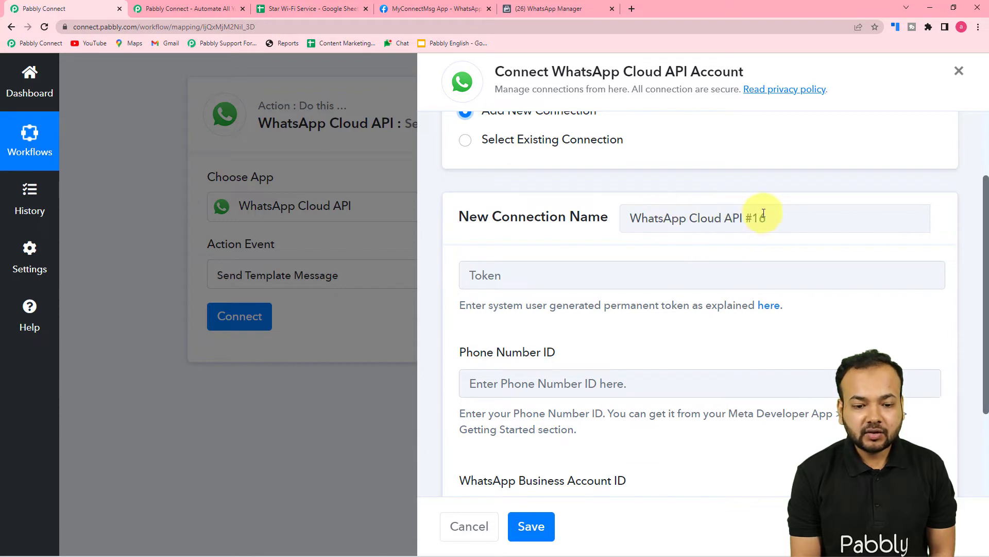
pyautogui.scroll(-3, 658, 274)
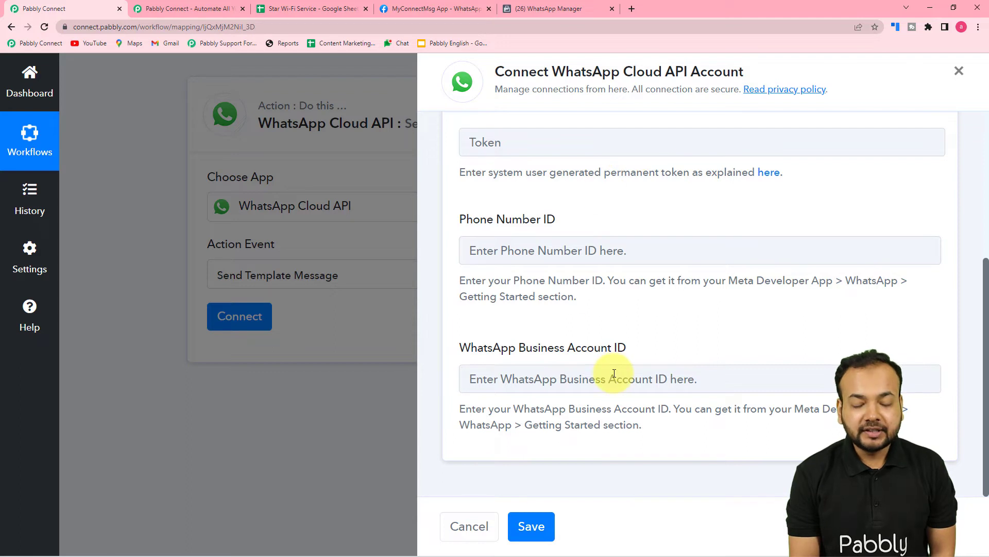
# Open the help thread on generating a permanent token and read through its WhatsApp Cloud API setup instructions
pyautogui.click(767, 178)
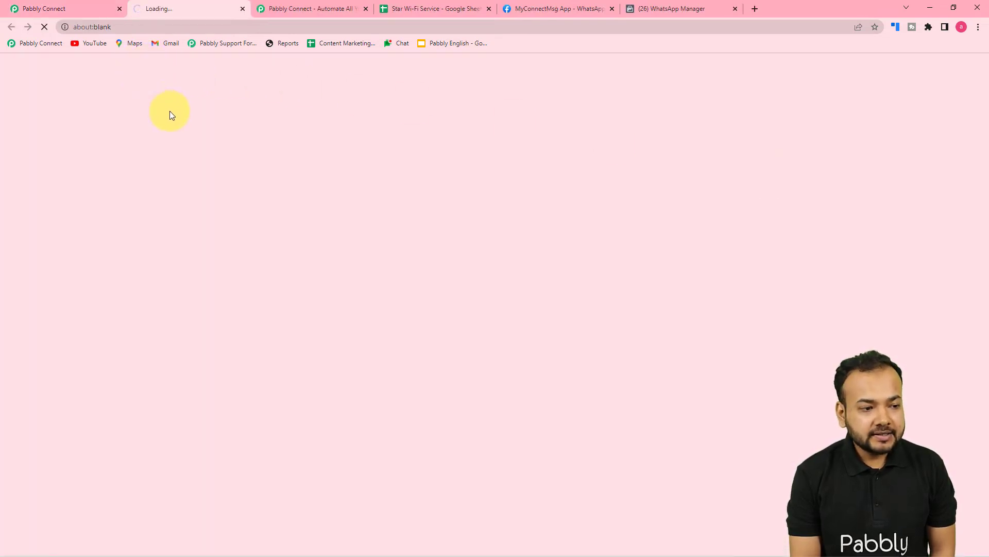
pyautogui.scroll(-2, 176, 146)
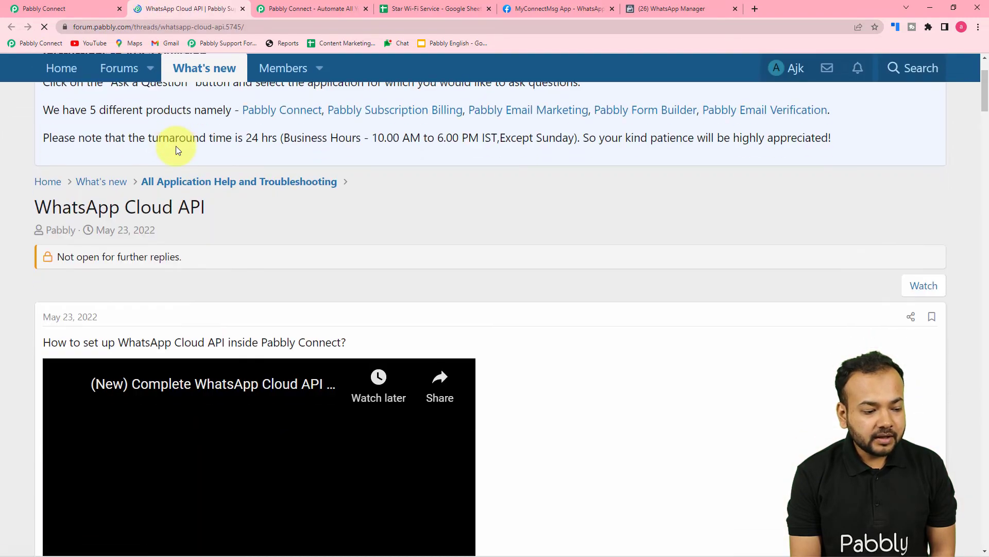
pyautogui.scroll(-3, 176, 146)
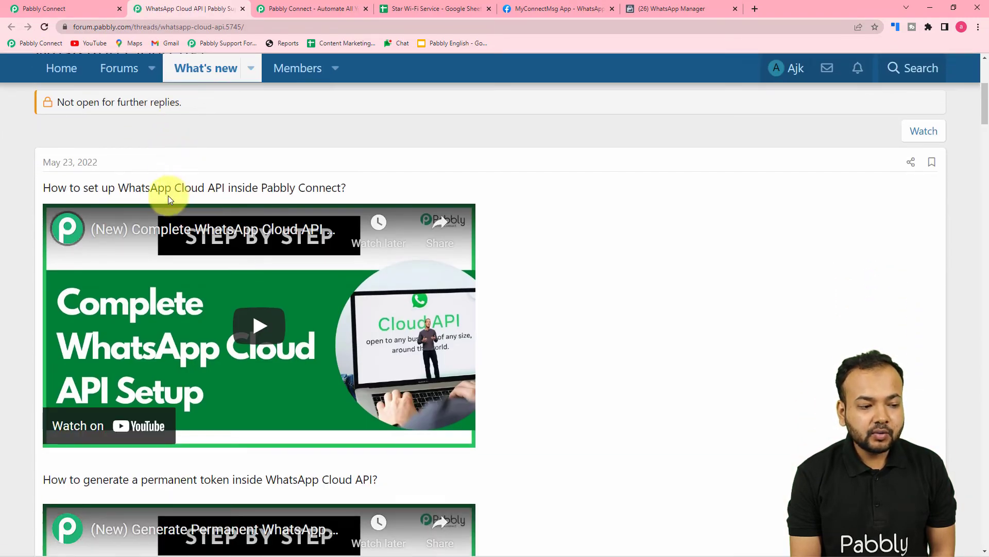
pyautogui.scroll(-2, 294, 201)
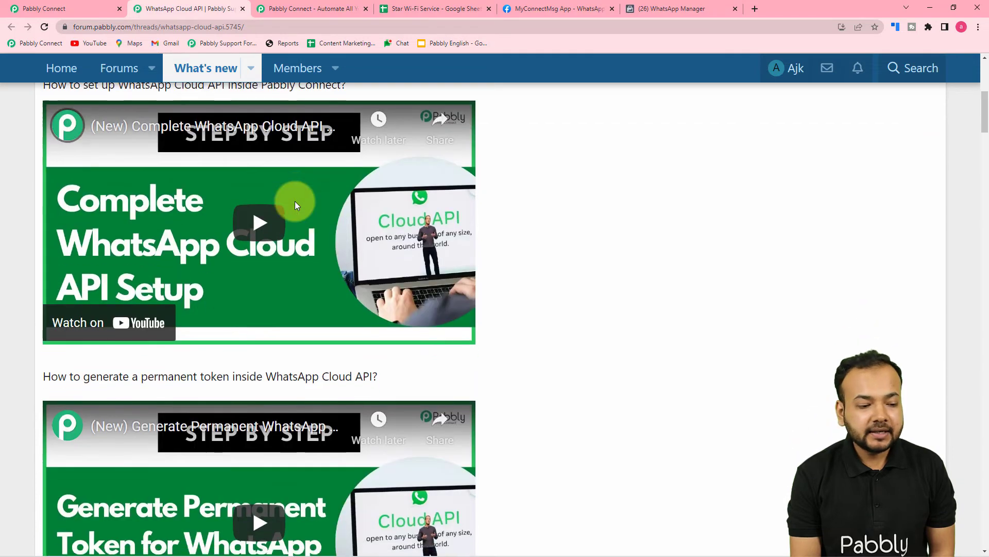
pyautogui.scroll(-3, 296, 204)
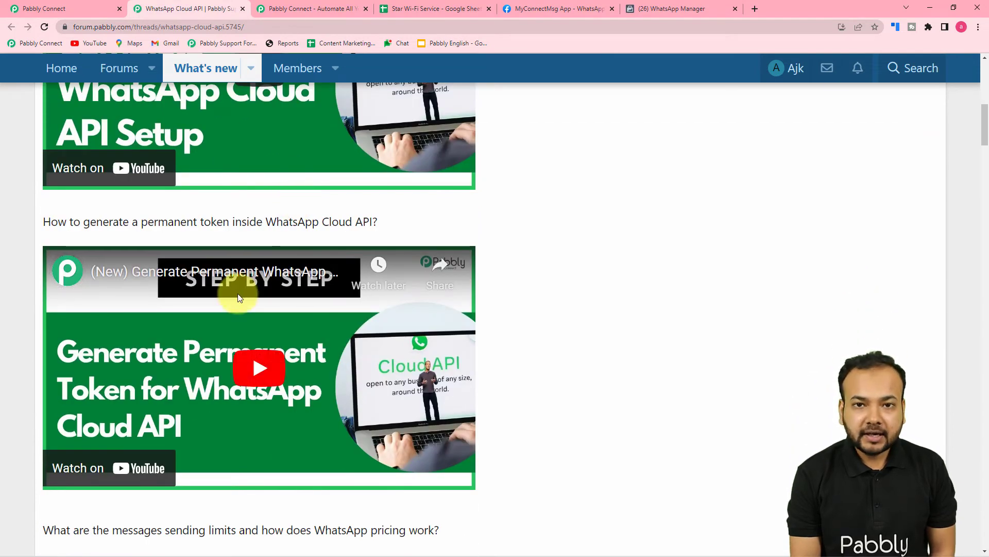
pyautogui.scroll(-7, 238, 298)
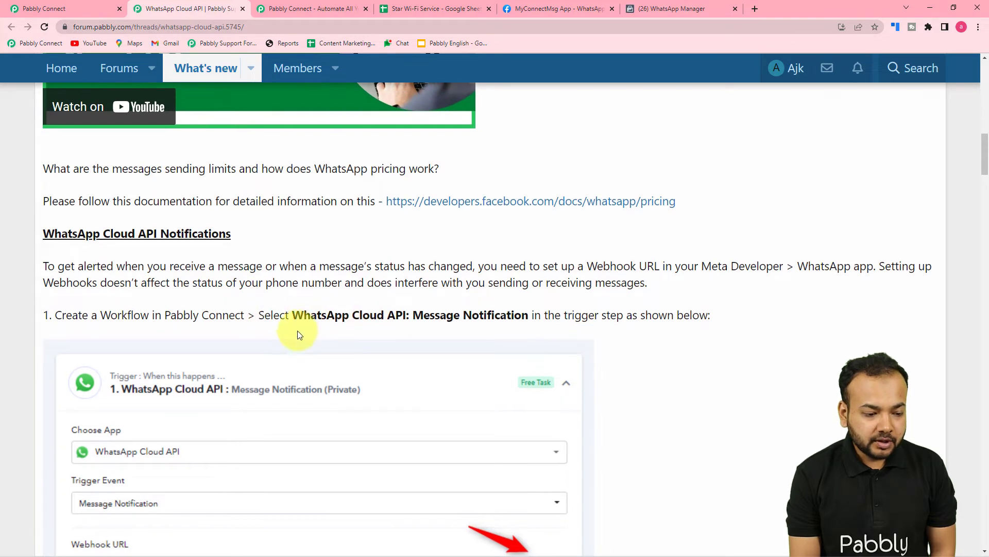
pyautogui.scroll(-3, 299, 334)
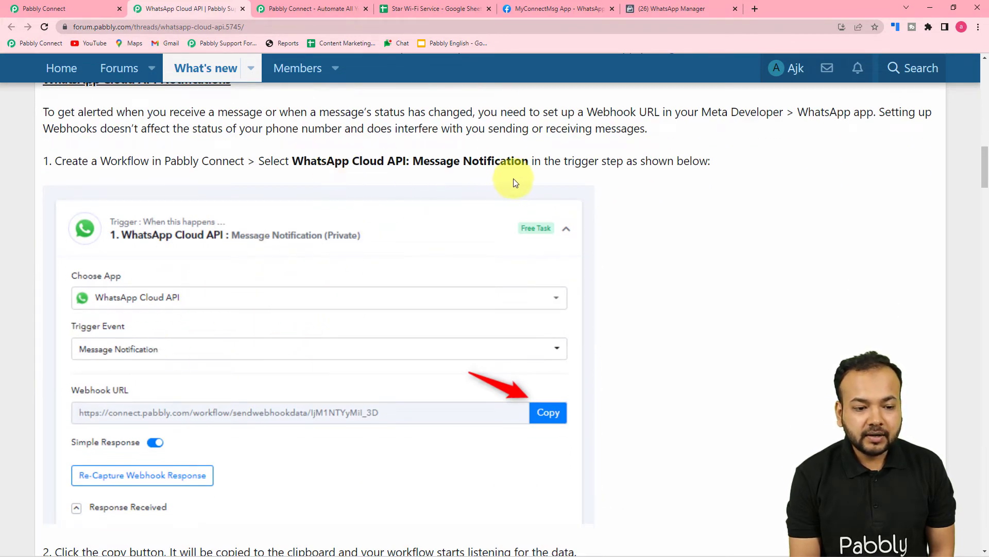
pyautogui.scroll(-12, 619, 249)
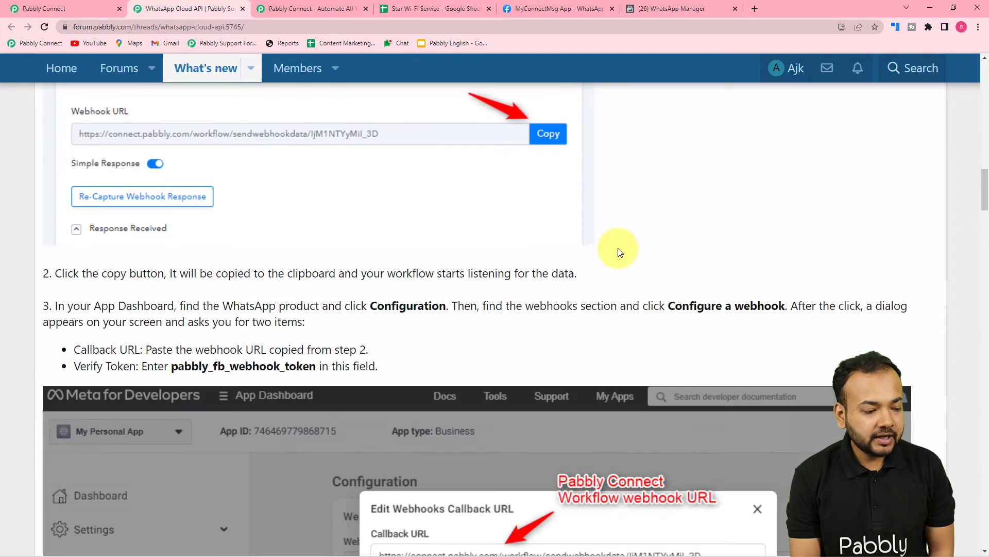
pyautogui.scroll(-15, 390, 292)
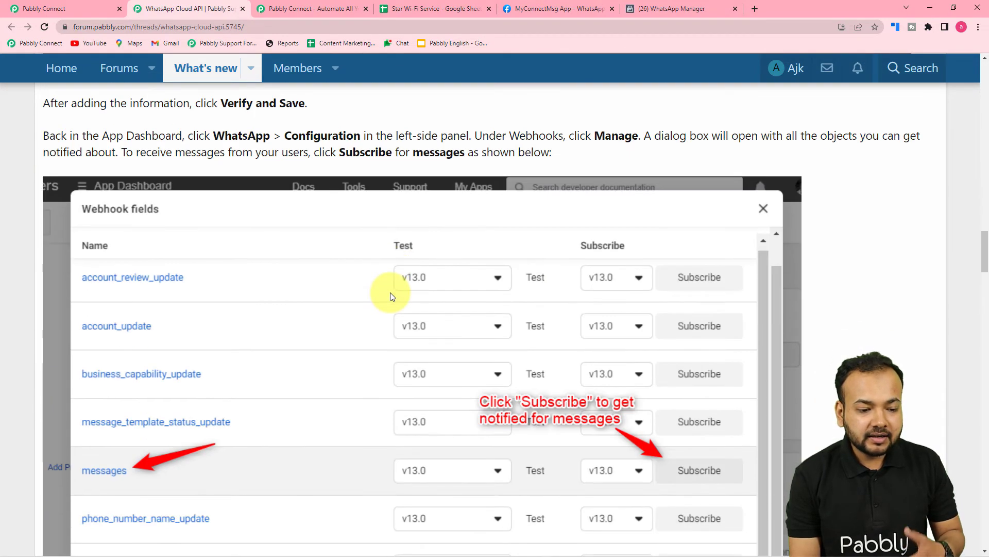
pyautogui.scroll(-5, 391, 295)
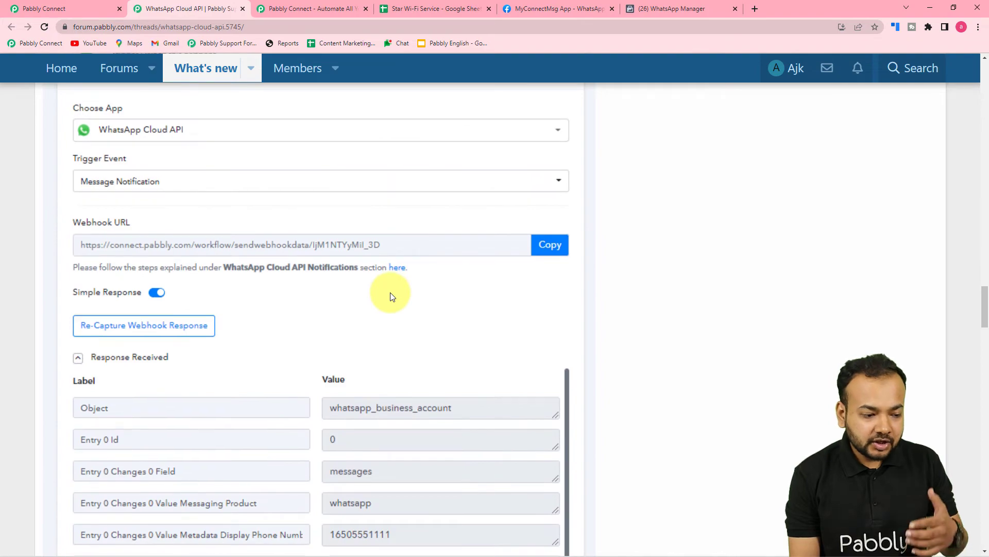
pyautogui.scroll(-12, 390, 296)
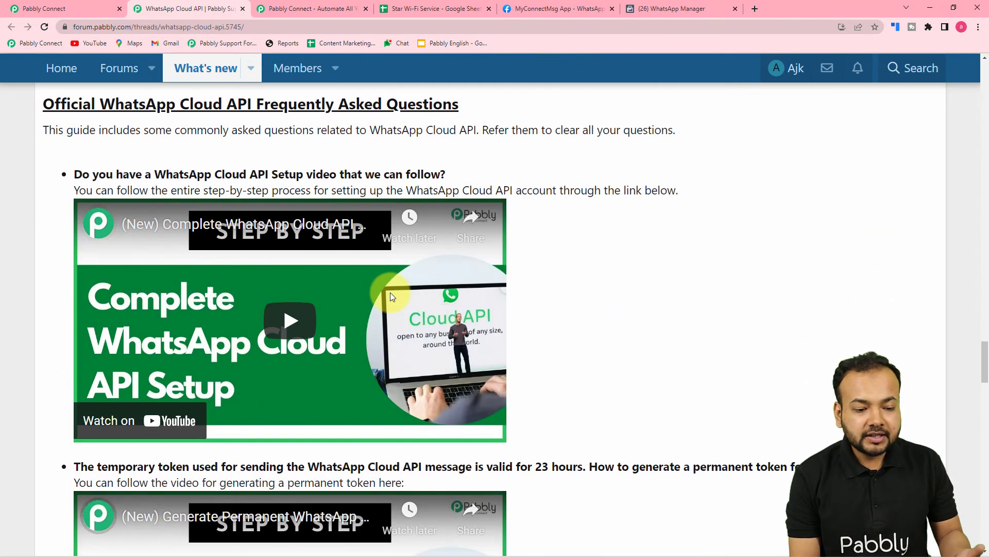
pyautogui.scroll(-5, 390, 295)
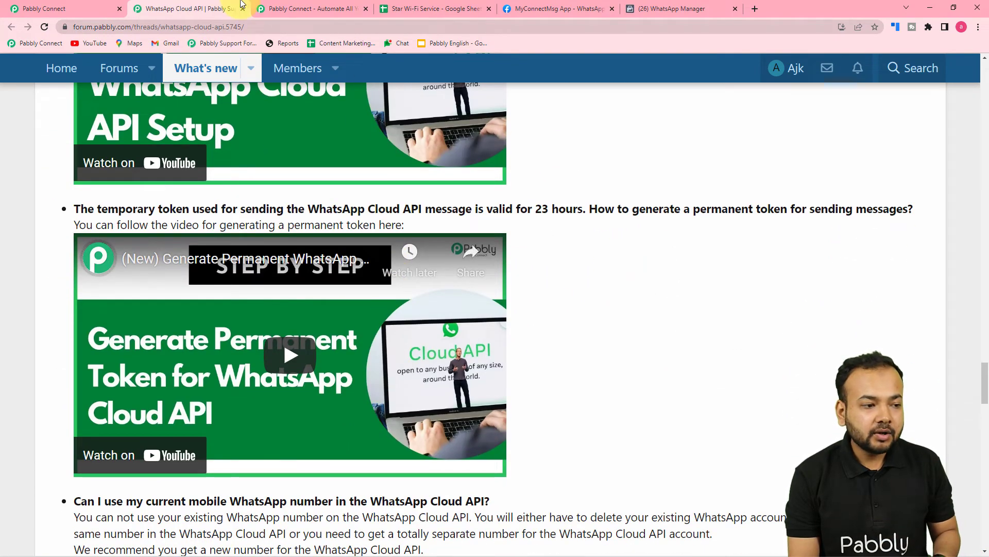
# Compare the required connection fields with the Meta app's WhatsApp Getting Started page and recheck the setup guide's permanent token section
pyautogui.click(77, 6)
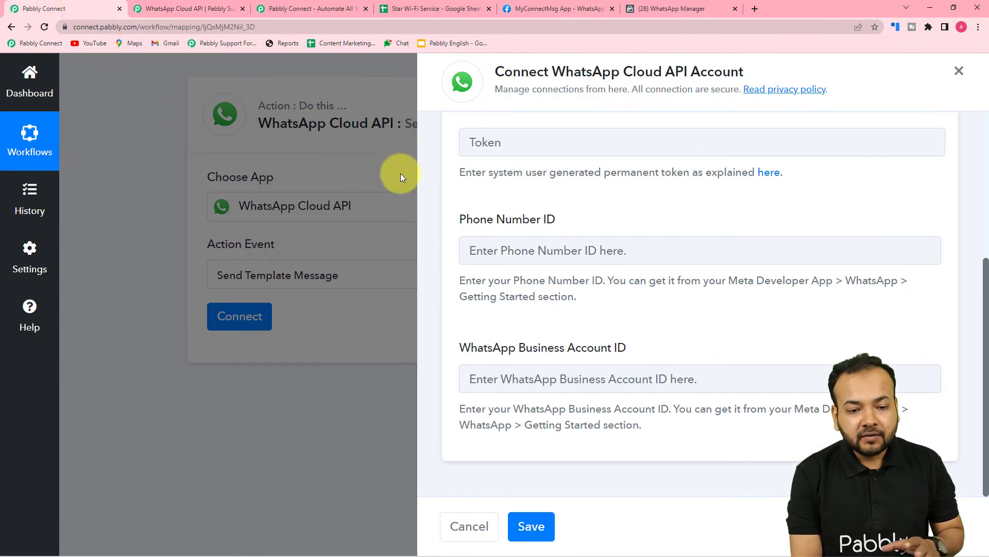
pyautogui.scroll(3, 580, 216)
pyautogui.scroll(-3, 572, 226)
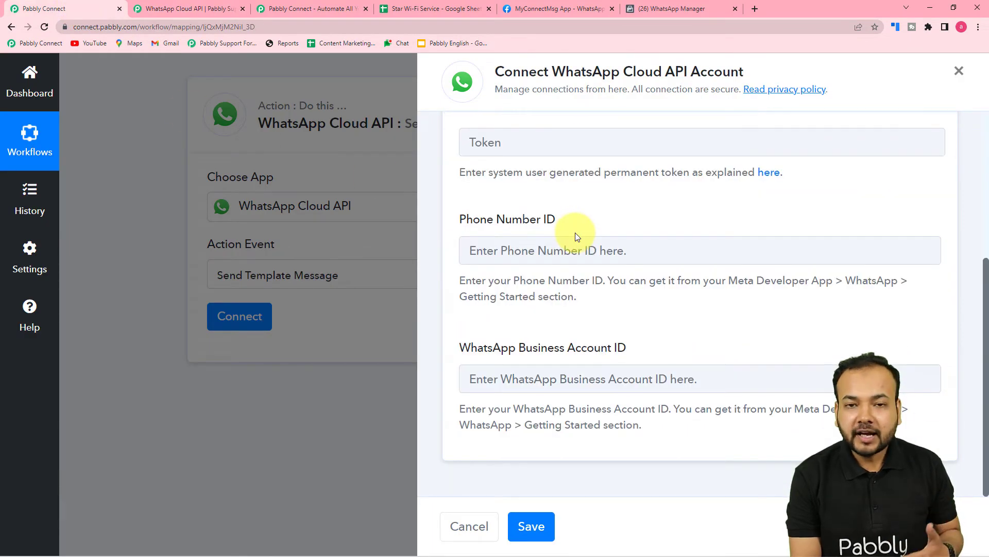
pyautogui.click(541, 9)
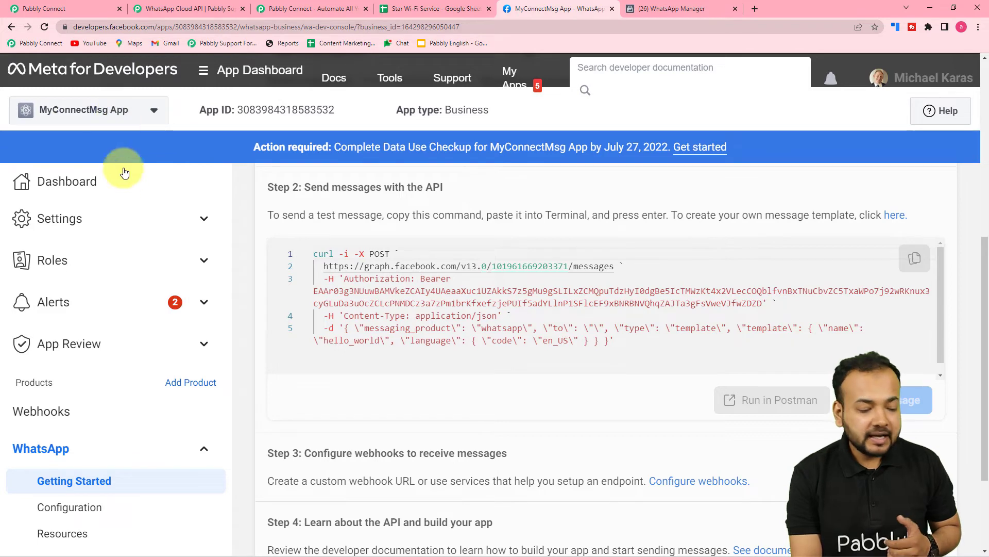
pyautogui.scroll(-2, 122, 221)
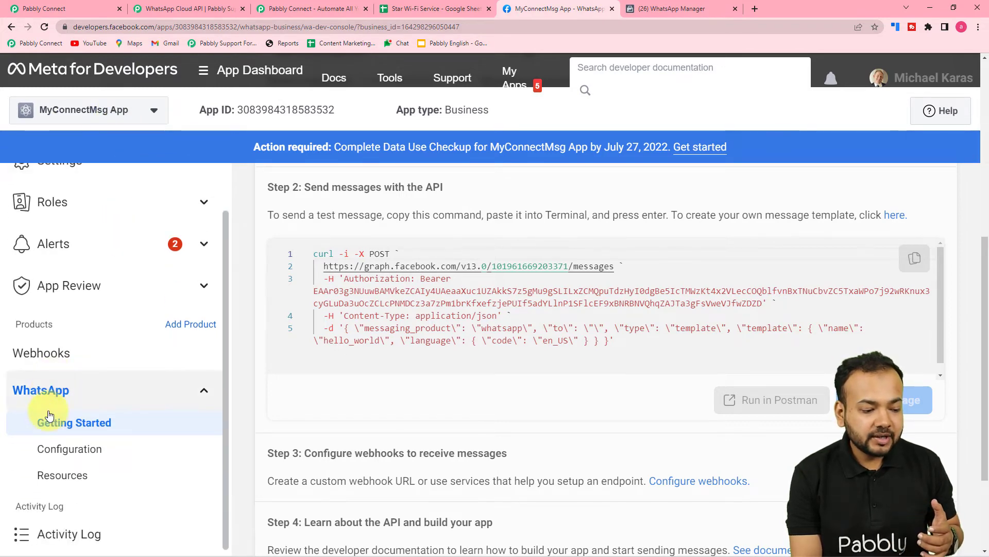
pyautogui.scroll(7, 411, 407)
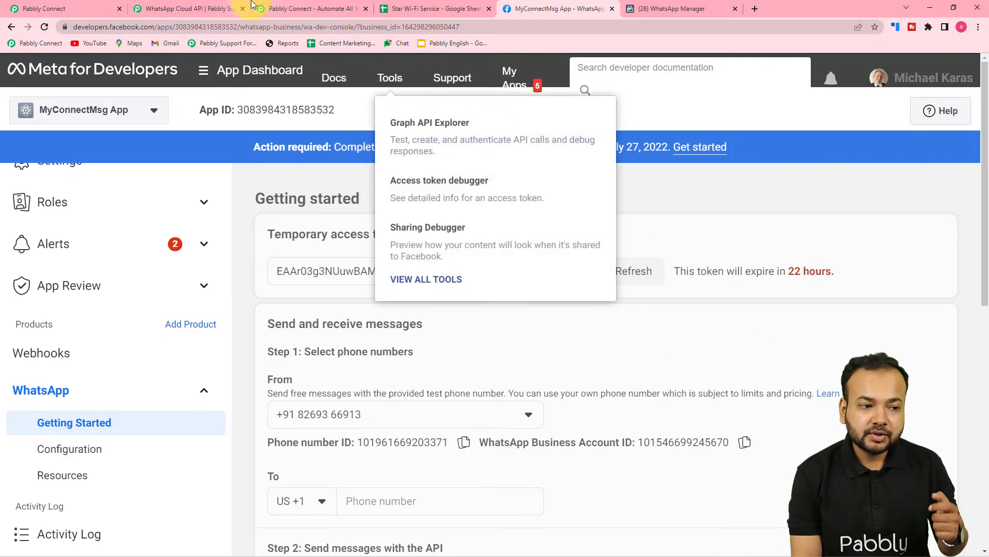
pyautogui.click(312, 9)
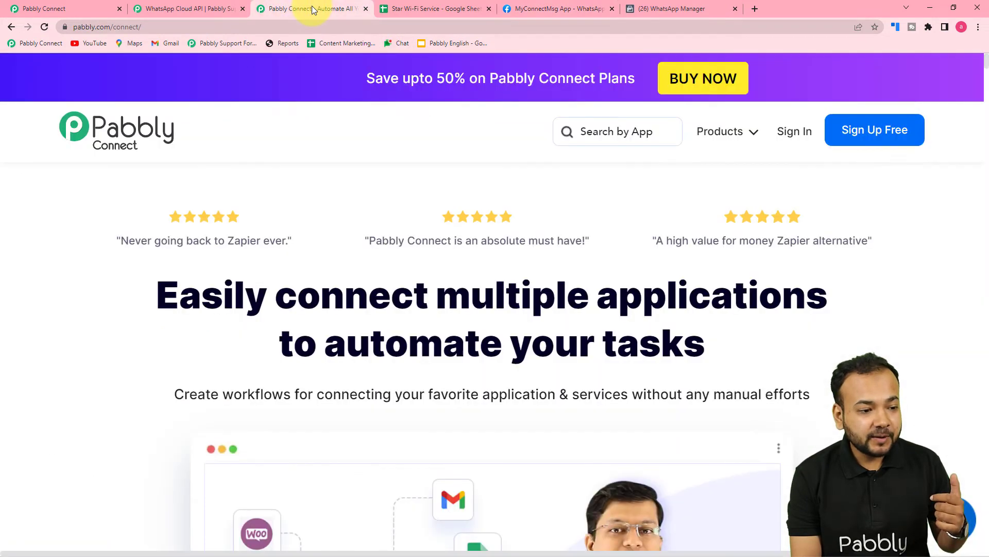
pyautogui.click(240, 9)
pyautogui.scroll(1, 299, 164)
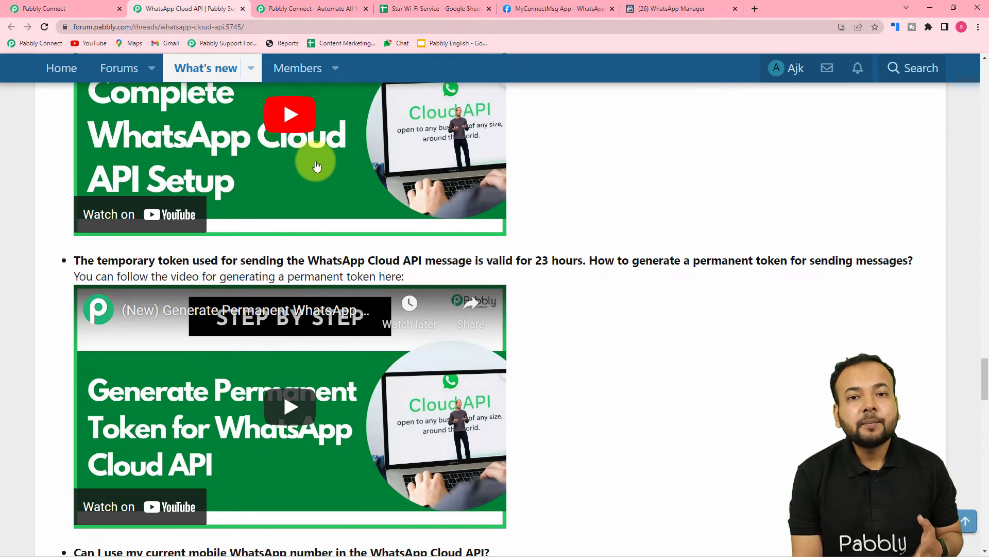
# Copy the Phone Number ID from the Meta app's Getting Started page into the new connection's Phone Number ID field
pyautogui.click(552, 9)
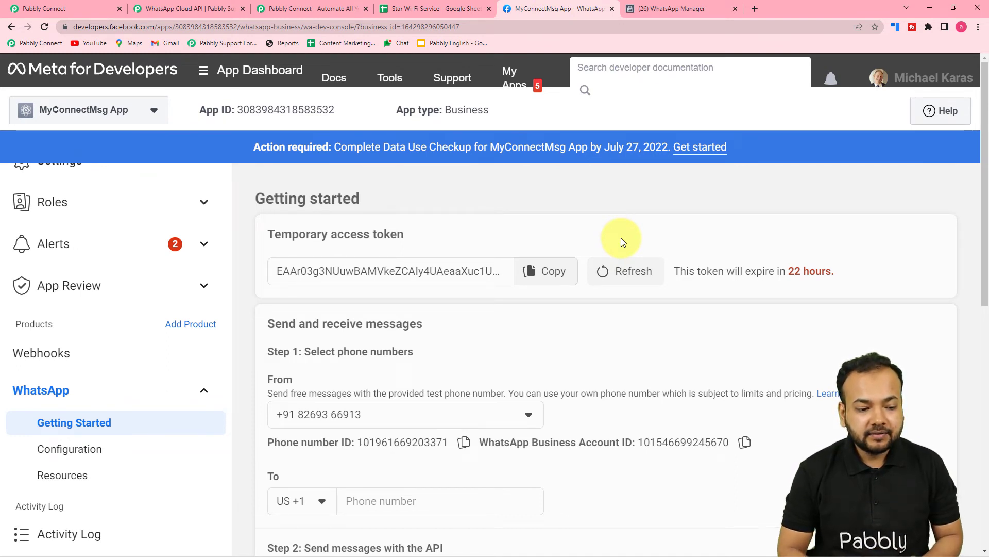
pyautogui.scroll(-3, 620, 237)
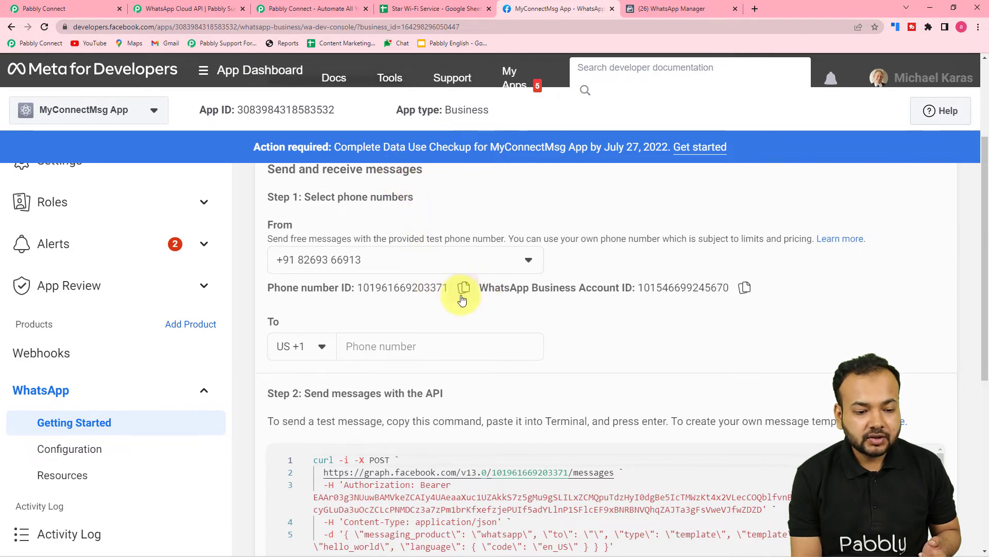
pyautogui.click(99, 12)
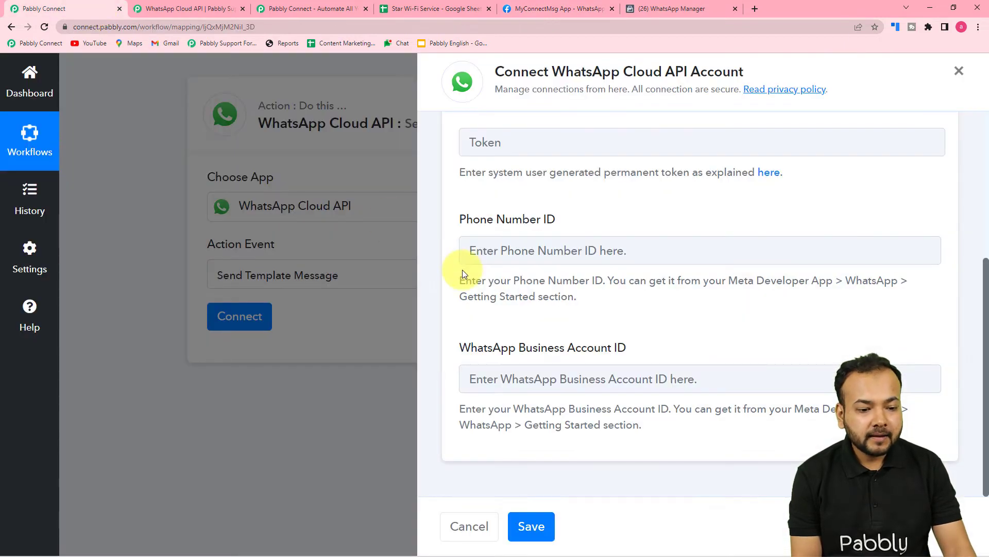
pyautogui.rightClick(478, 251)
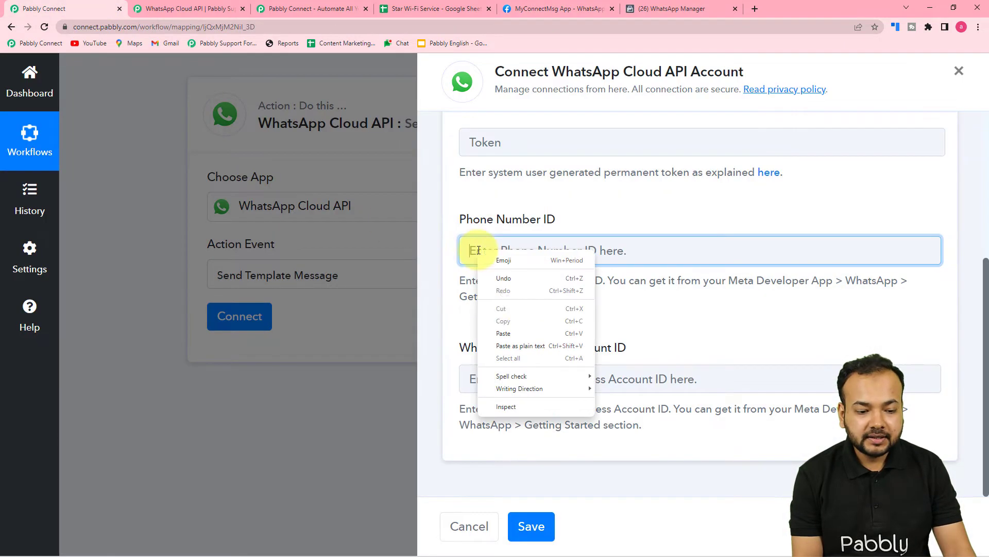
pyautogui.click(504, 346)
# Copy the WhatsApp Business Account ID from the Meta app into the matching field of the new connection
pyautogui.click(587, 7)
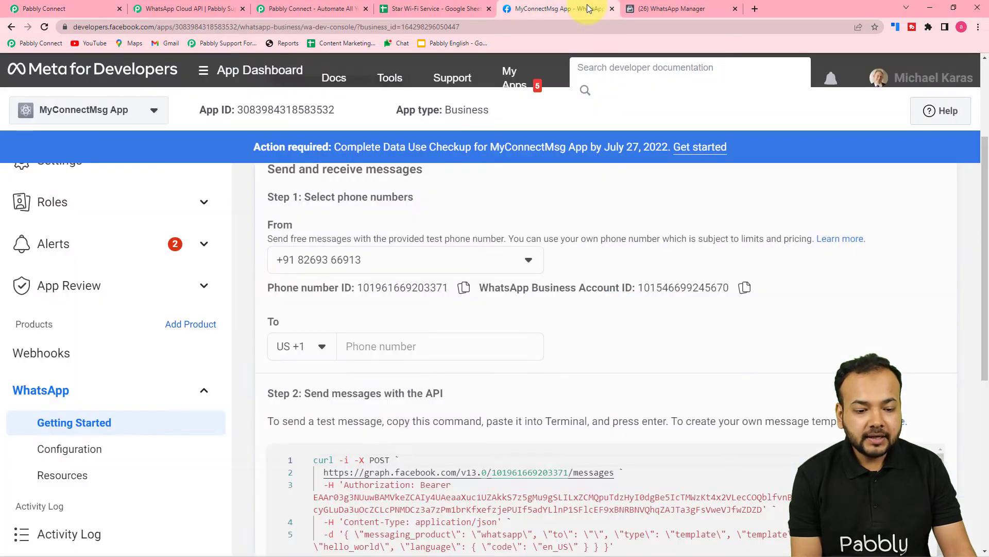
pyautogui.click(745, 287)
pyautogui.click(82, 5)
pyautogui.click(536, 379)
pyautogui.rightClick(536, 380)
pyautogui.click(547, 300)
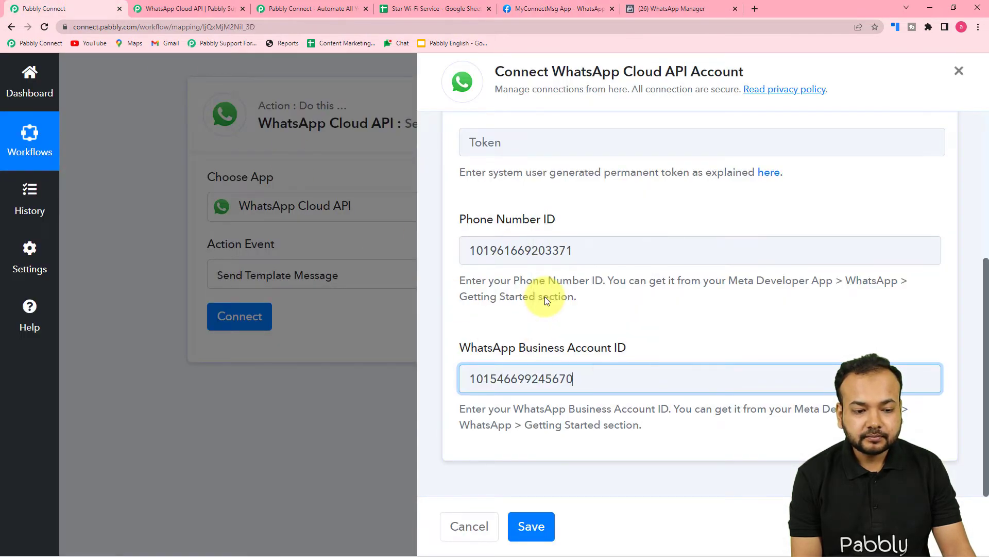
pyautogui.scroll(1, 555, 308)
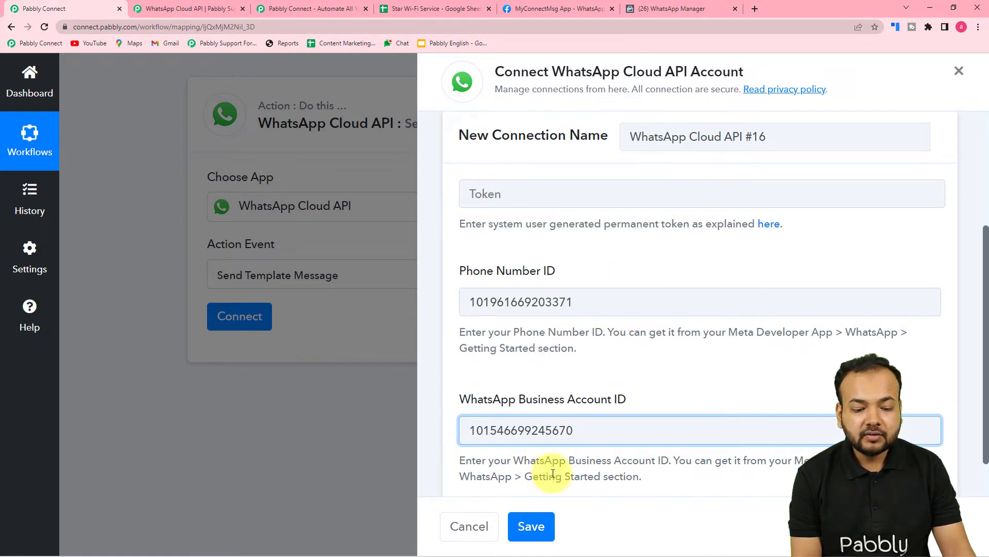
pyautogui.scroll(2, 651, 482)
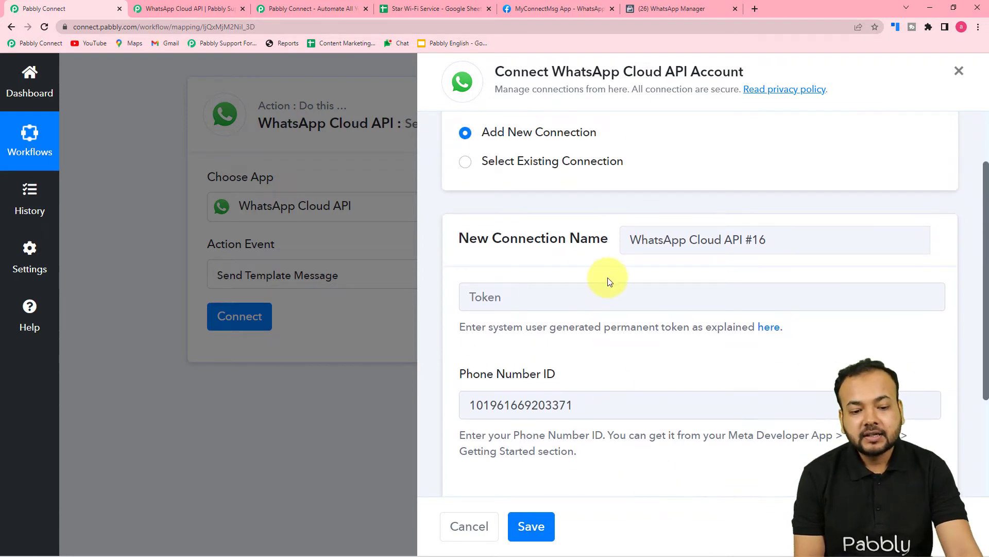
# Switch the WhatsApp Cloud API action to the existing connection WhatsApp Cloud API Final and save it
pyautogui.scroll(-1, 545, 303)
pyautogui.scroll(-2, 546, 309)
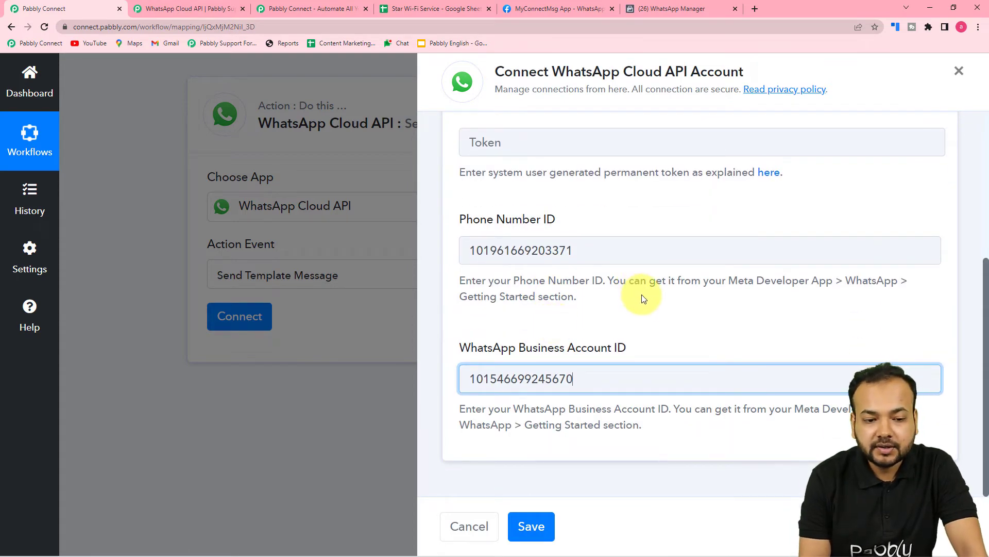
pyautogui.scroll(3, 642, 297)
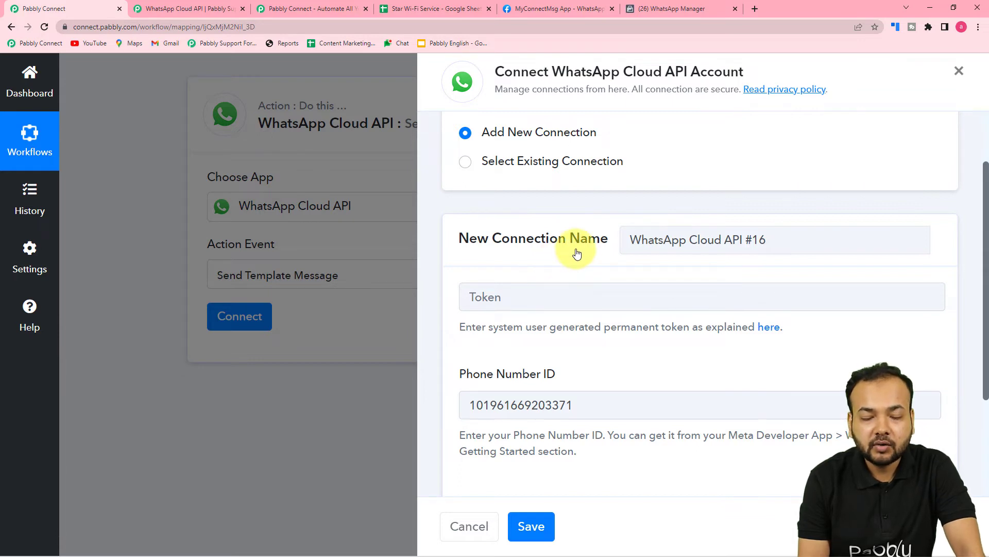
pyautogui.scroll(-1, 576, 253)
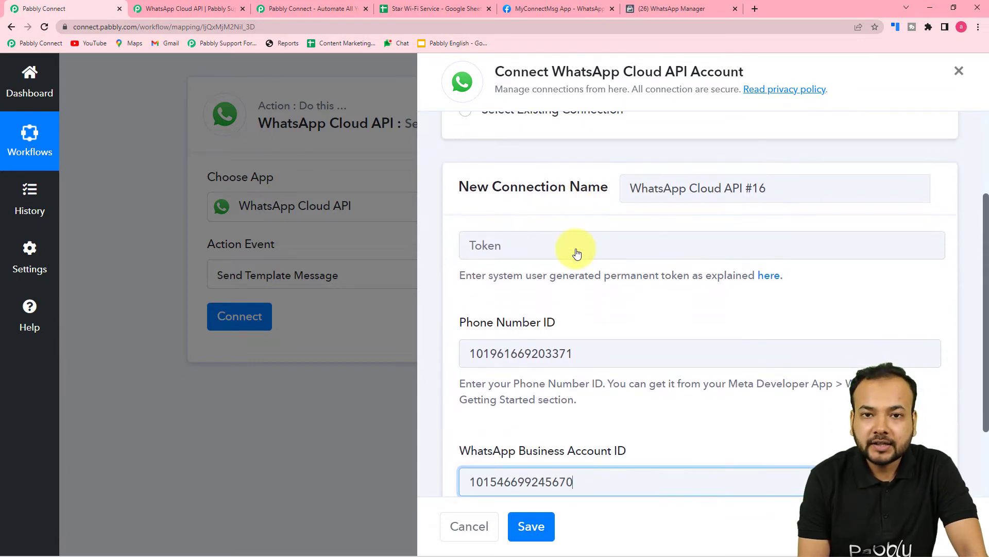
pyautogui.scroll(2, 577, 252)
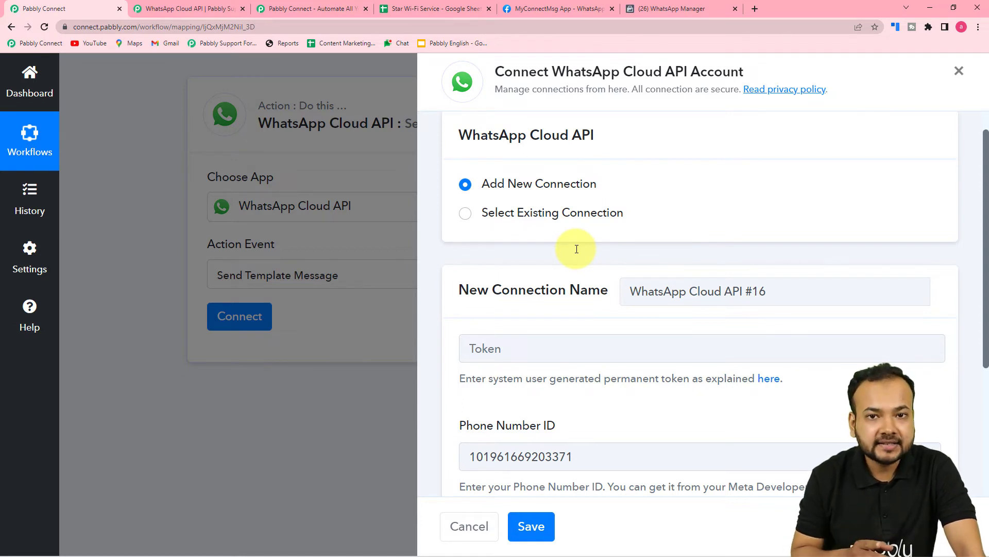
pyautogui.click(466, 219)
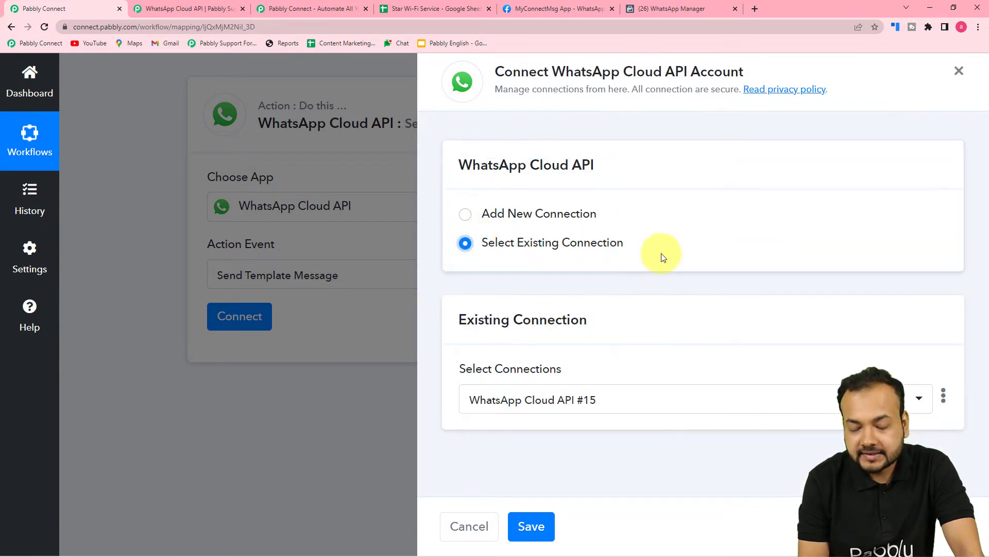
pyautogui.click(597, 401)
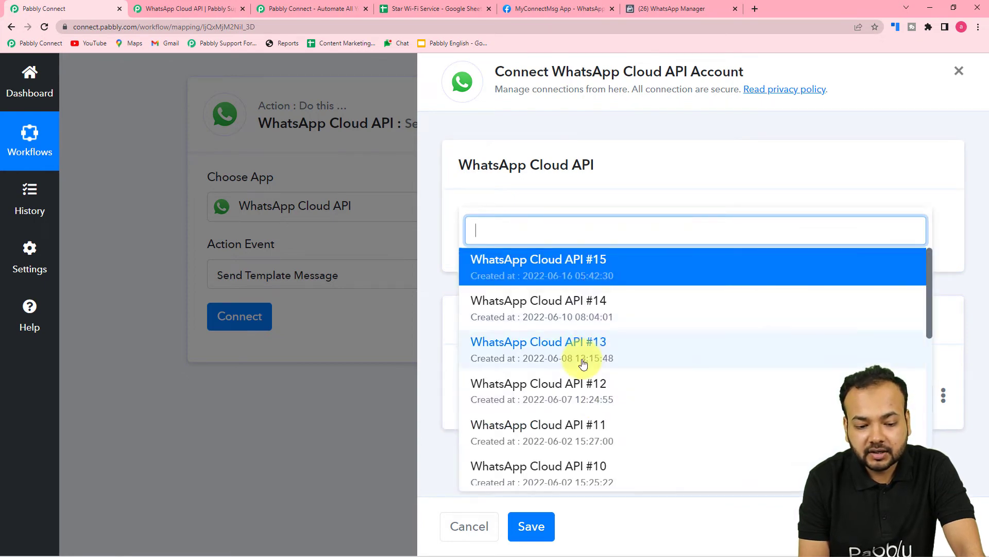
pyautogui.scroll(-7, 581, 363)
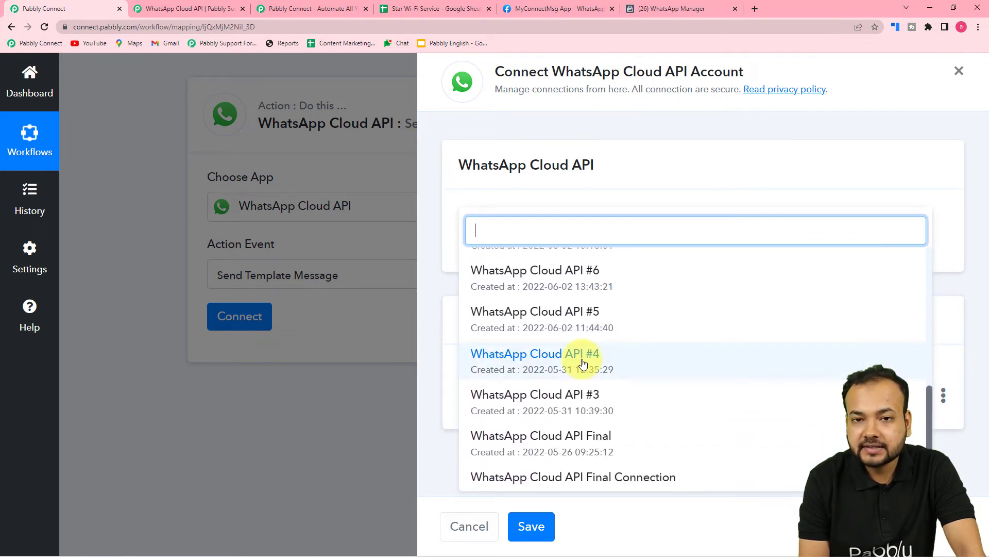
pyautogui.scroll(-1, 581, 362)
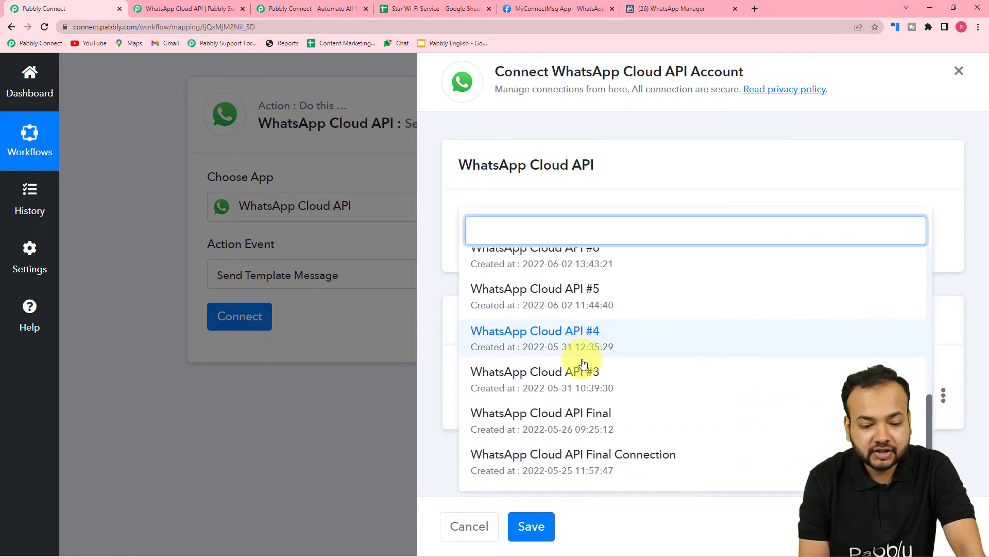
pyautogui.click(537, 413)
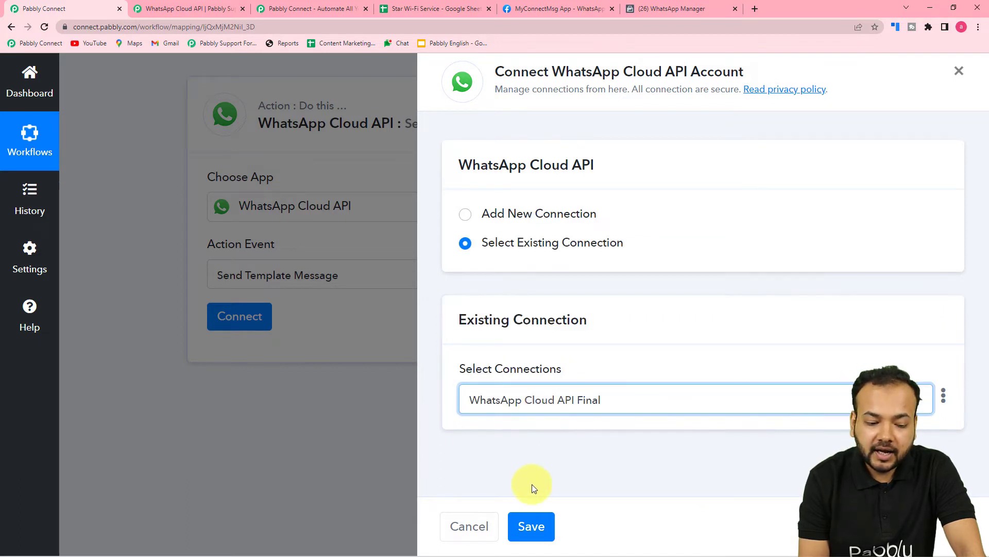
pyautogui.click(533, 527)
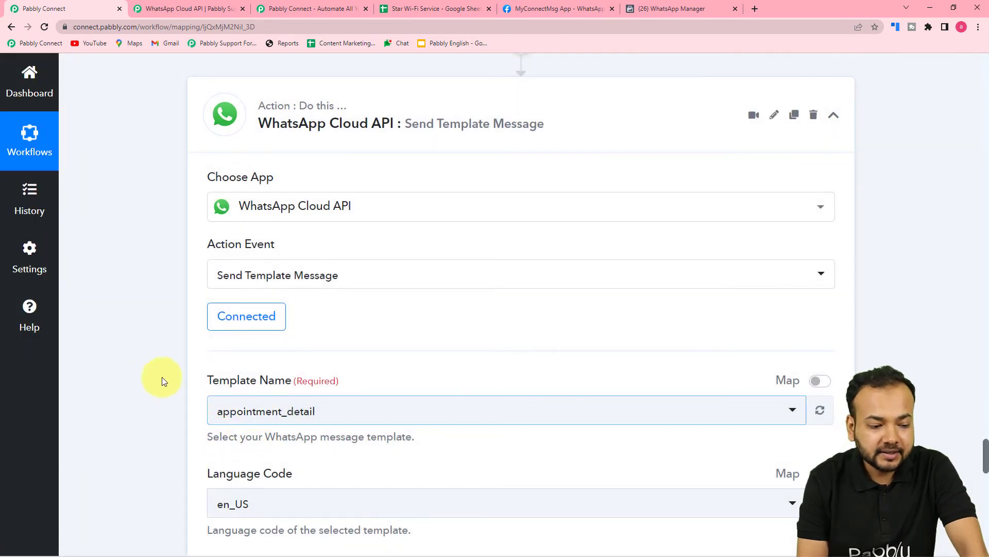
# Review the Send Template Message fields and find the message template creation link on the Meta app's Getting Started page
pyautogui.scroll(-1, 146, 369)
pyautogui.scroll(-2, 146, 369)
pyautogui.scroll(-2, 146, 369)
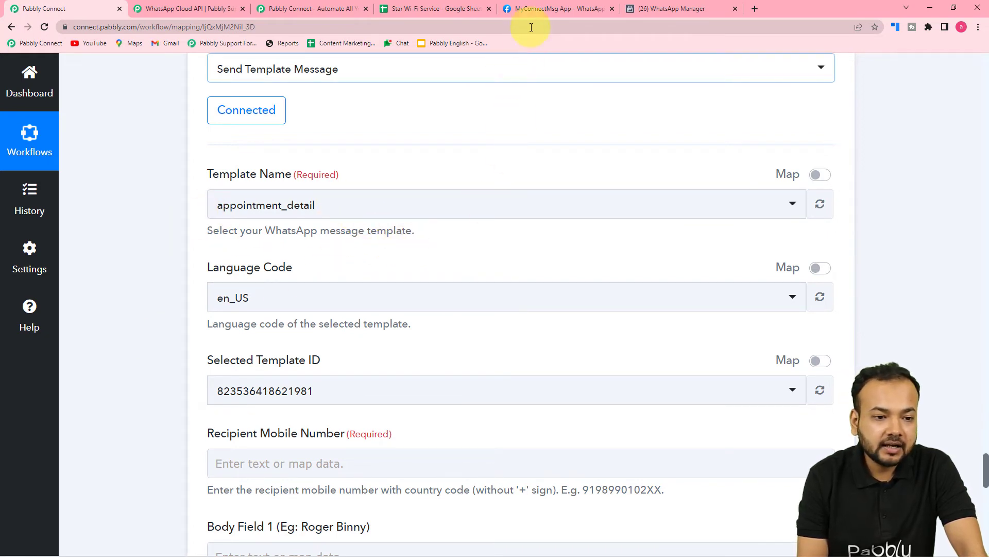
pyautogui.click(534, 11)
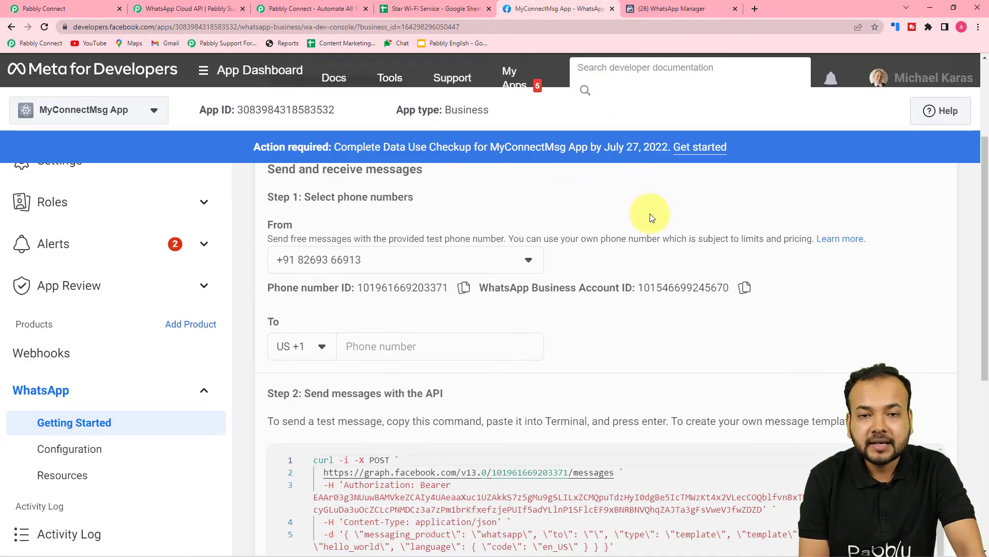
pyautogui.scroll(-2, 676, 255)
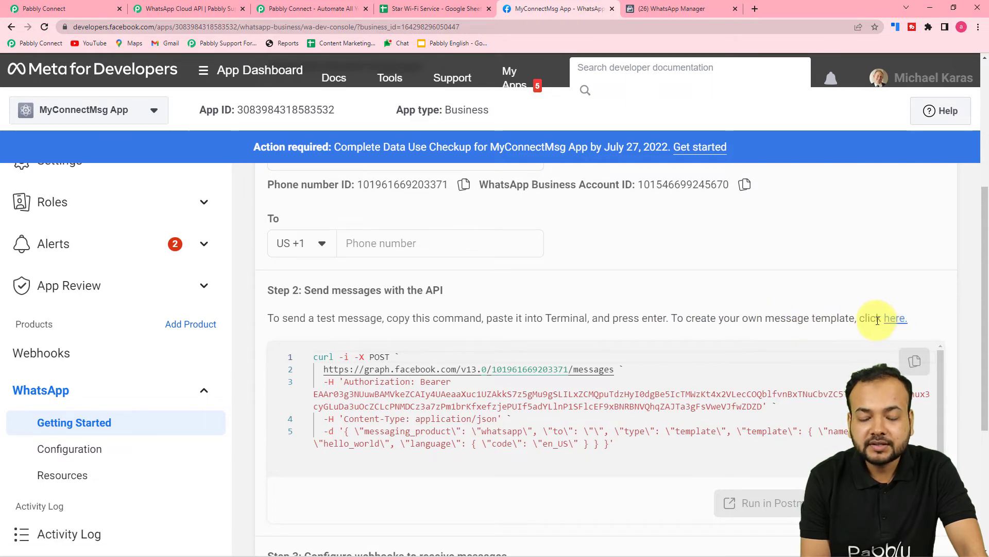
# Switch to WhatsApp Manager, examine the exp_sub template's preview and numbered body variables, and close the template without changes
pyautogui.click(675, 9)
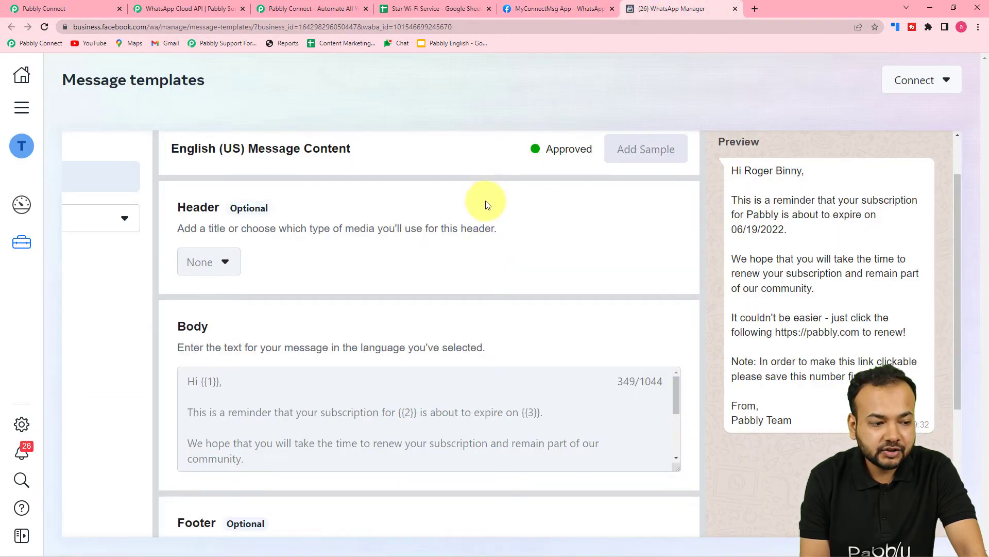
pyautogui.scroll(1, 480, 260)
pyautogui.scroll(1, 480, 260)
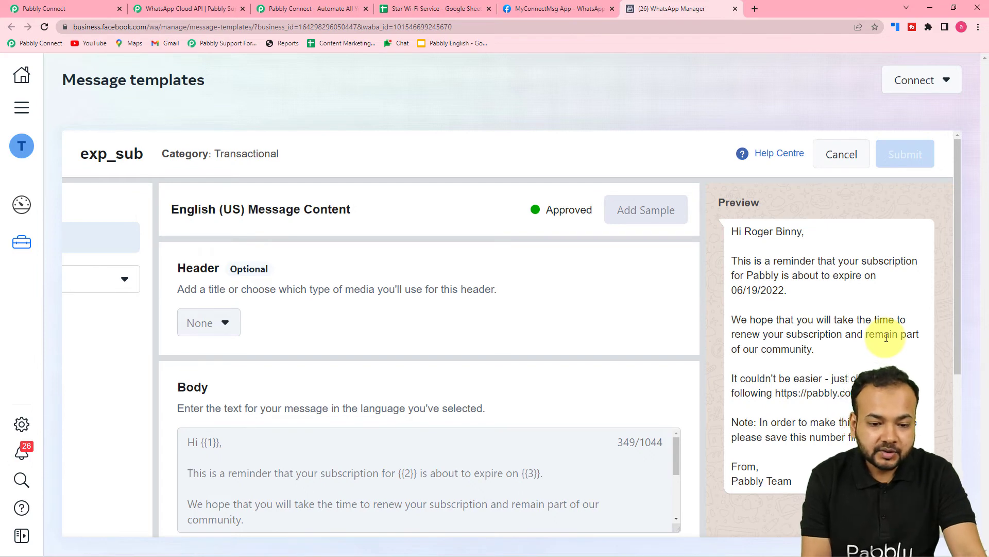
pyautogui.scroll(-2, 886, 338)
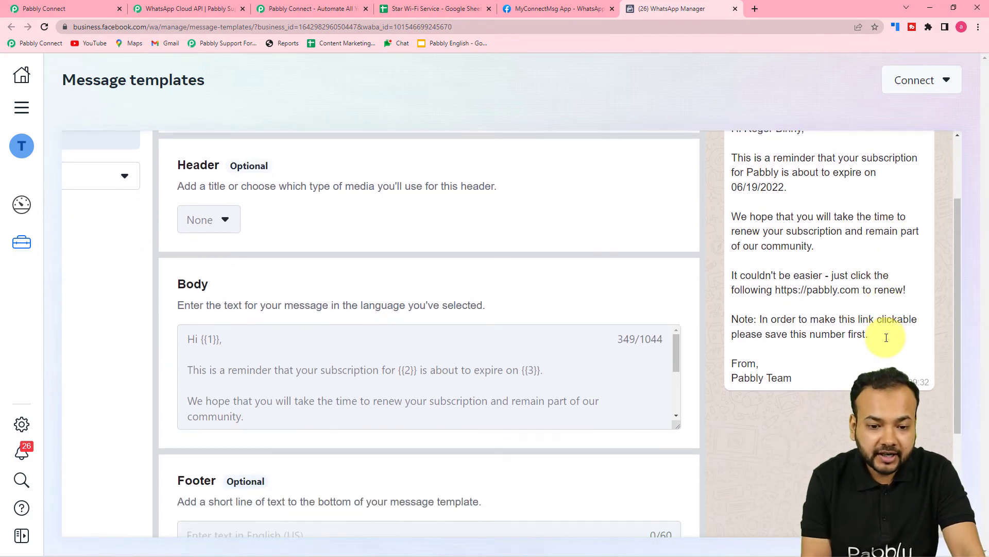
pyautogui.scroll(2, 886, 340)
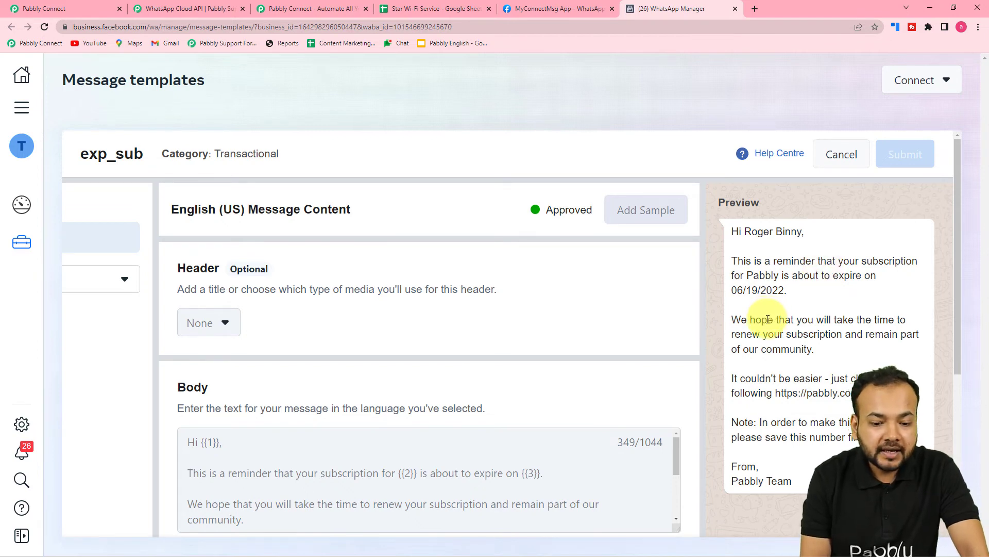
pyautogui.scroll(-1, 768, 314)
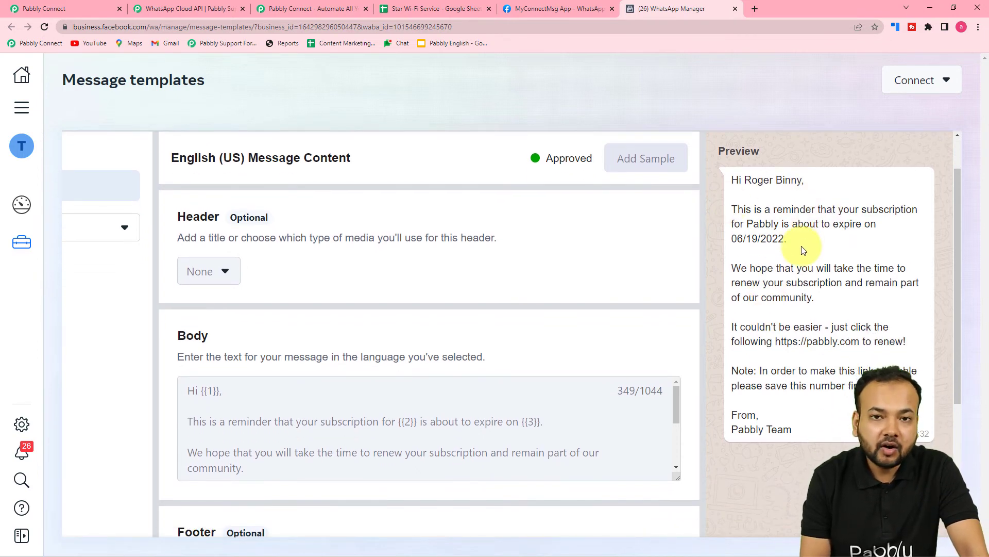
pyautogui.scroll(-3, 407, 386)
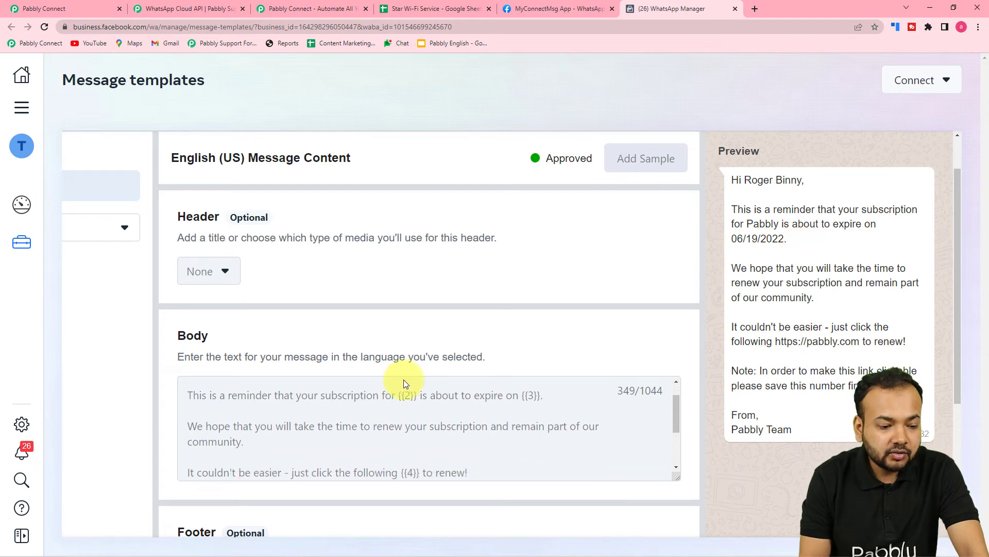
pyautogui.scroll(3, 407, 394)
pyautogui.scroll(-3, 125, 426)
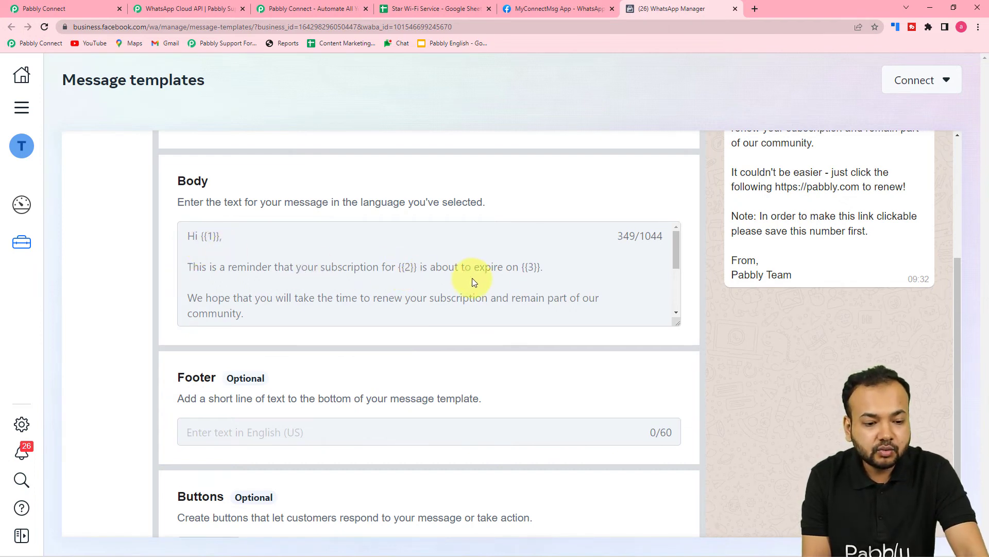
pyautogui.scroll(-2, 530, 275)
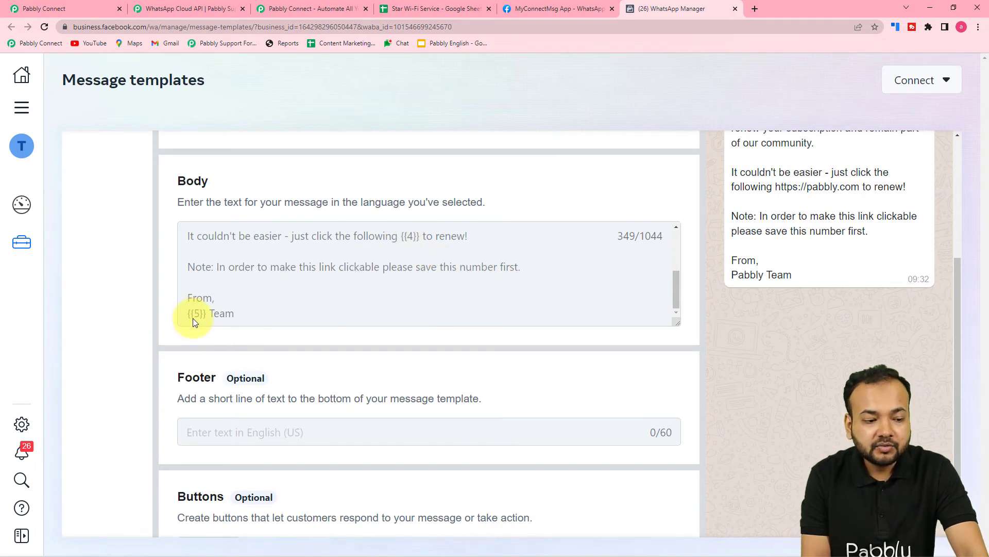
pyautogui.scroll(-1, 193, 318)
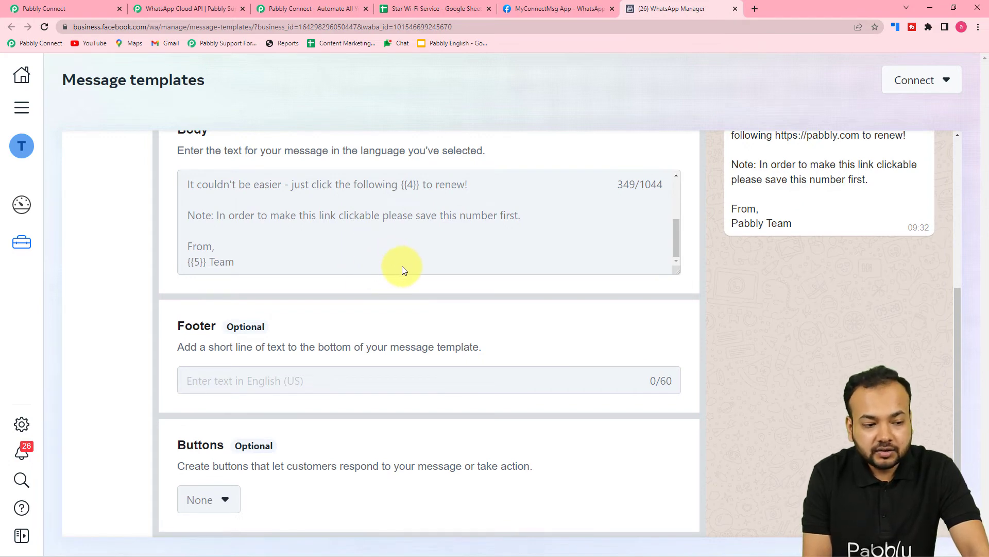
pyautogui.scroll(4, 402, 266)
pyautogui.scroll(-1, 407, 283)
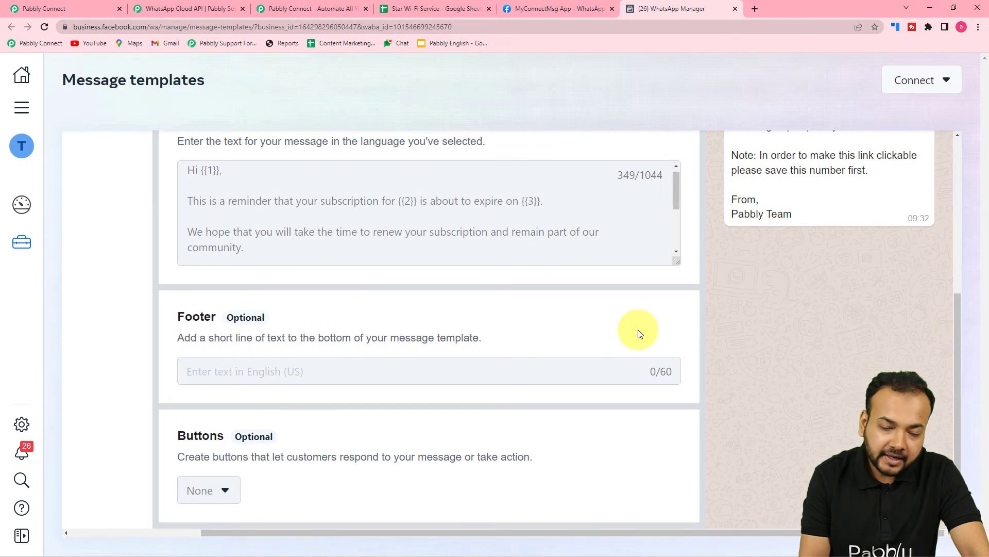
pyautogui.scroll(5, 639, 334)
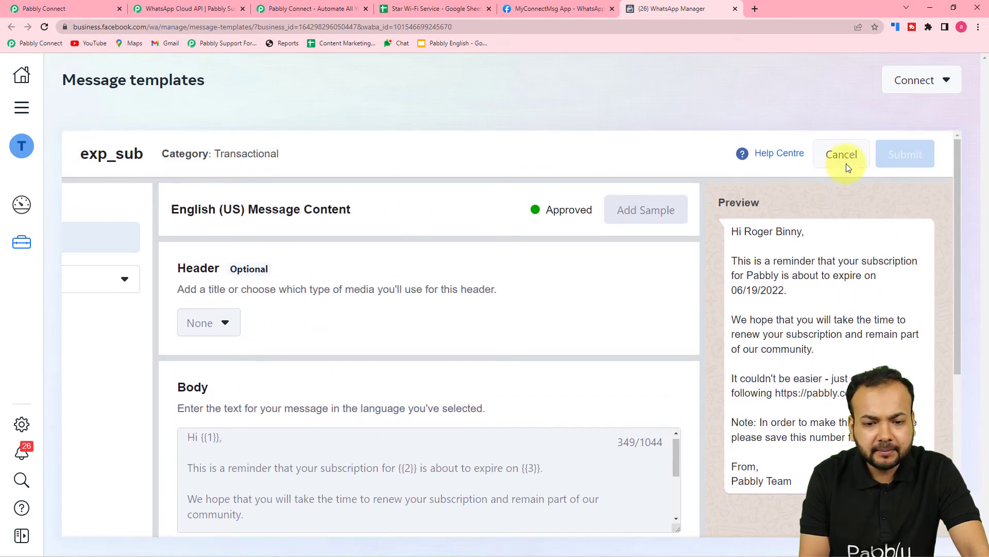
pyautogui.click(829, 162)
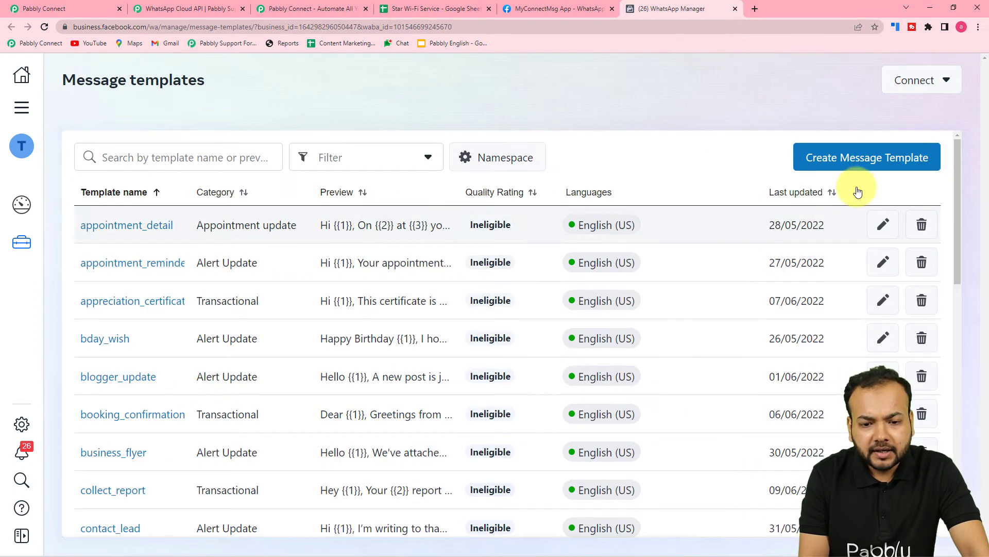
# Start a new message template in the Marketing category and name it "marketing"
pyautogui.moveTo(597, 303)
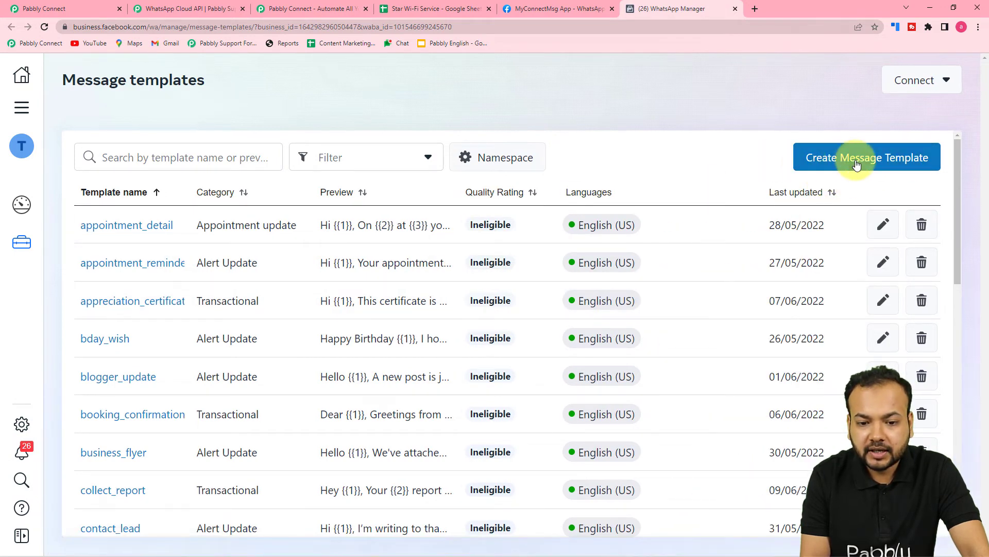
pyautogui.click(835, 164)
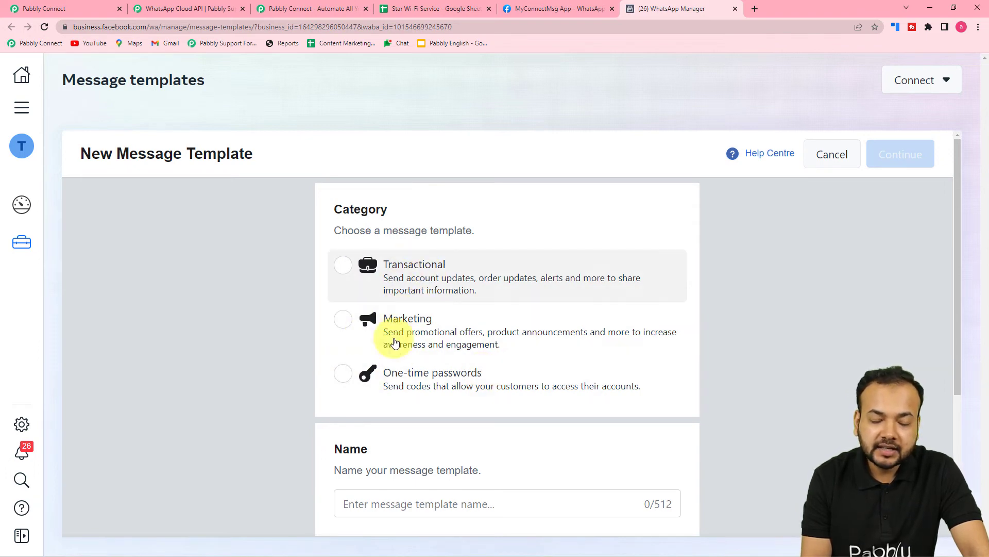
pyautogui.click(343, 319)
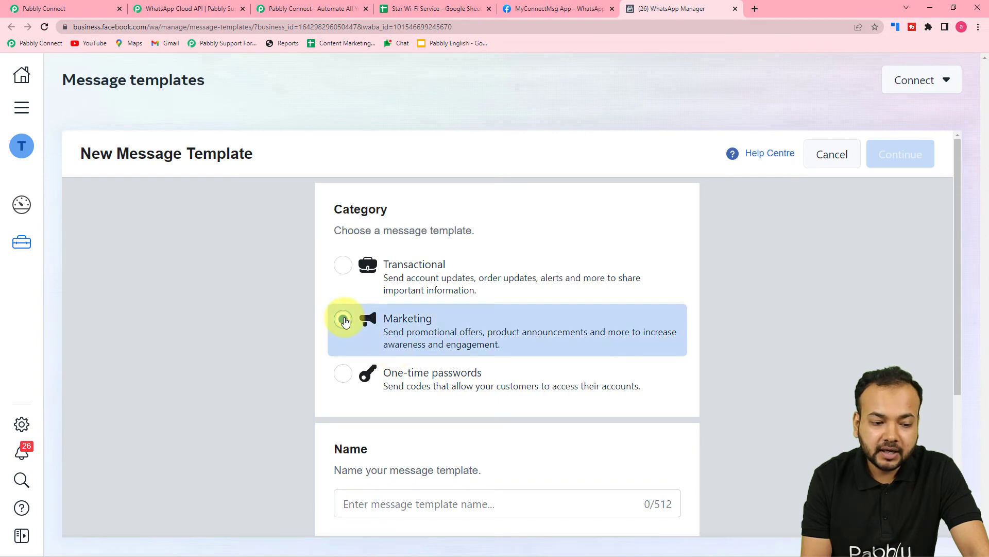
pyautogui.scroll(-4, 347, 323)
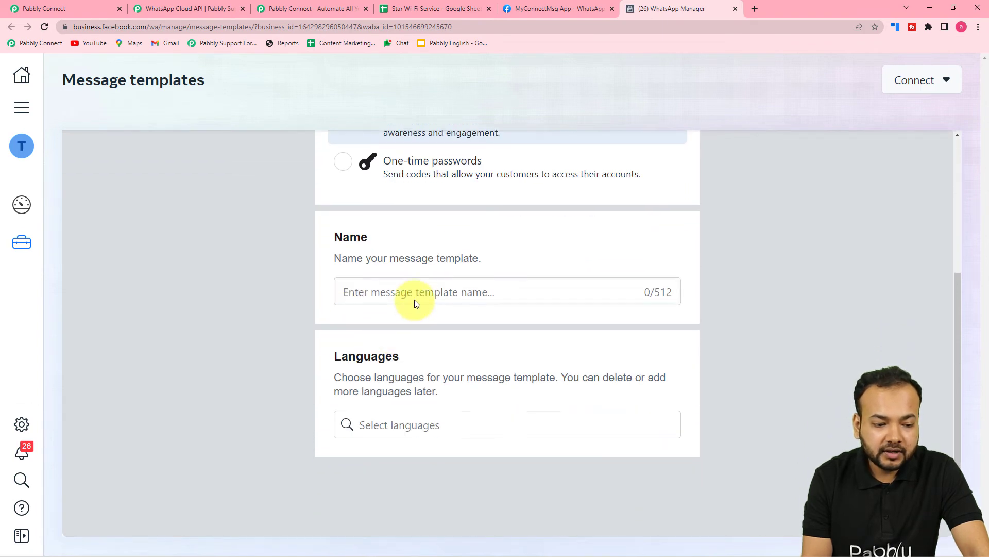
pyautogui.click(416, 295)
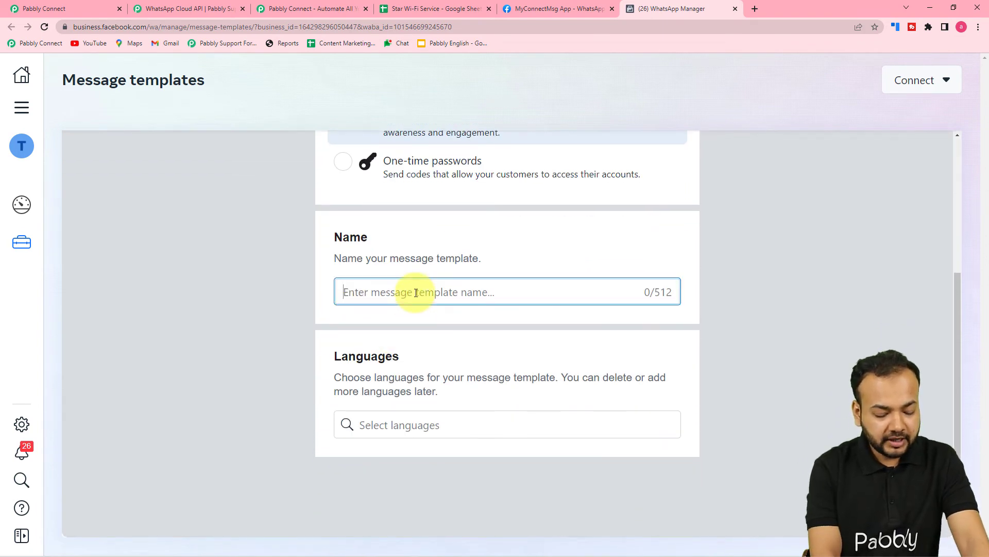
pyautogui.write('marketing')
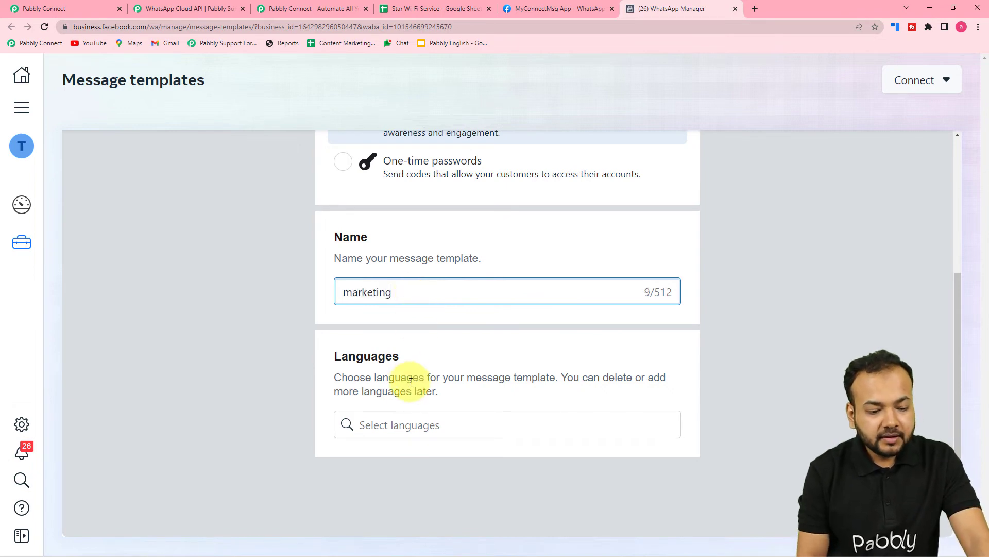
# Set the new template's language to English (UK) and continue to its message content
pyautogui.click(407, 426)
pyautogui.write('en')
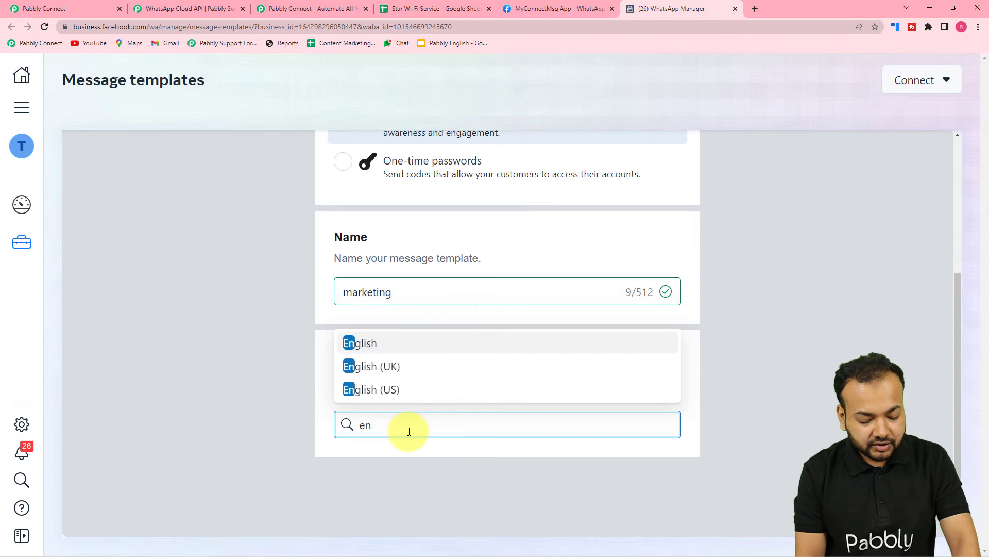
pyautogui.write('g')
pyautogui.click(390, 374)
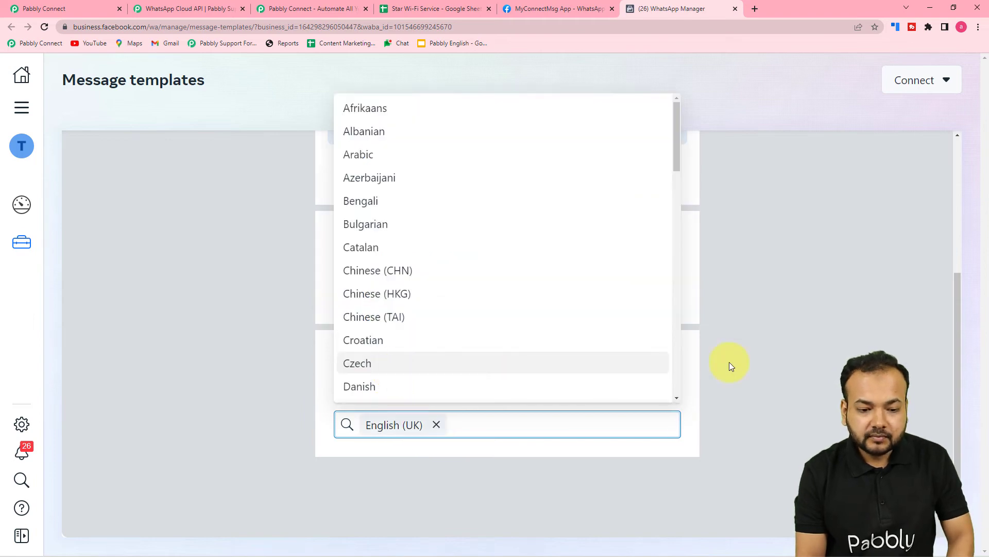
pyautogui.click(840, 349)
pyautogui.scroll(5, 840, 349)
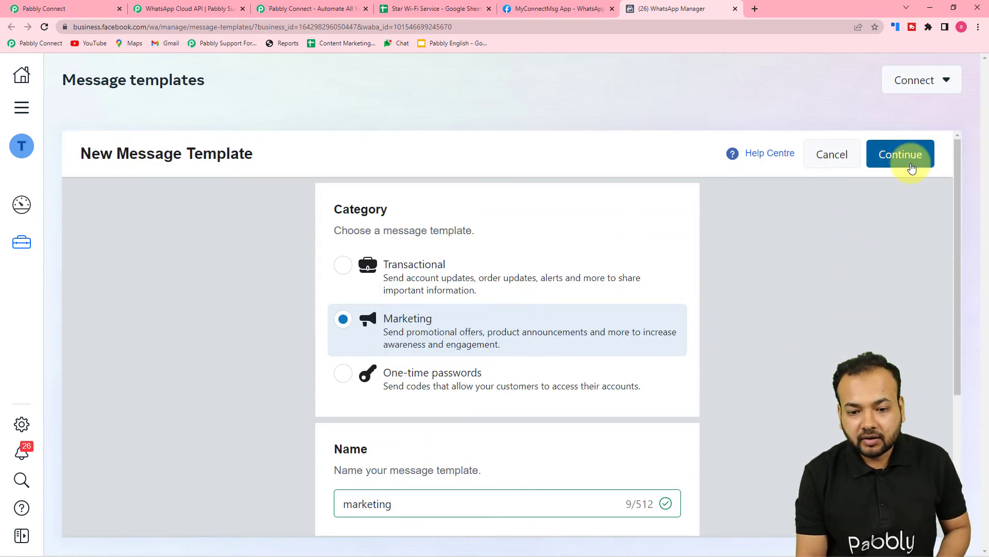
pyautogui.click(899, 155)
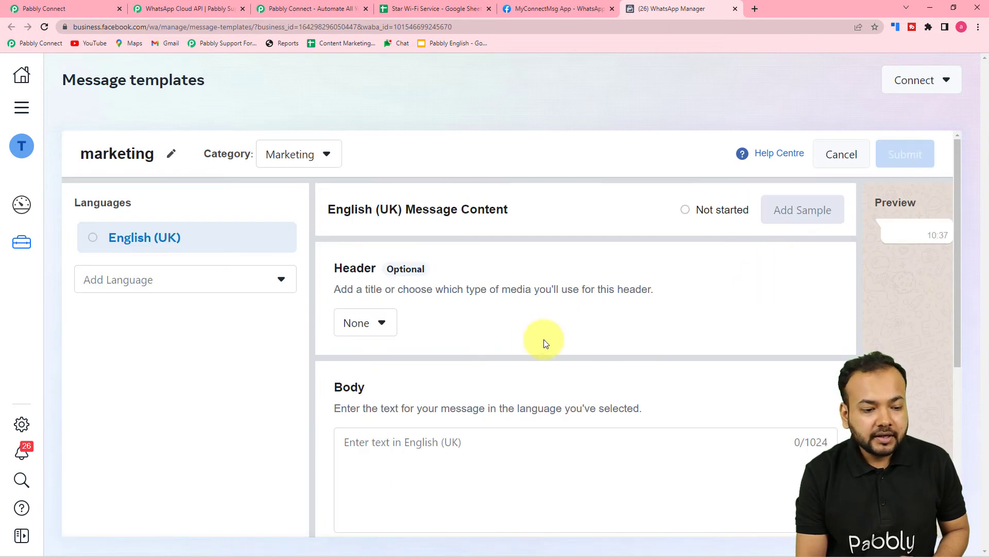
# Set the template's header to the Document media type, then open the sample content dialog and close it without choosing a file
pyautogui.scroll(-2, 545, 339)
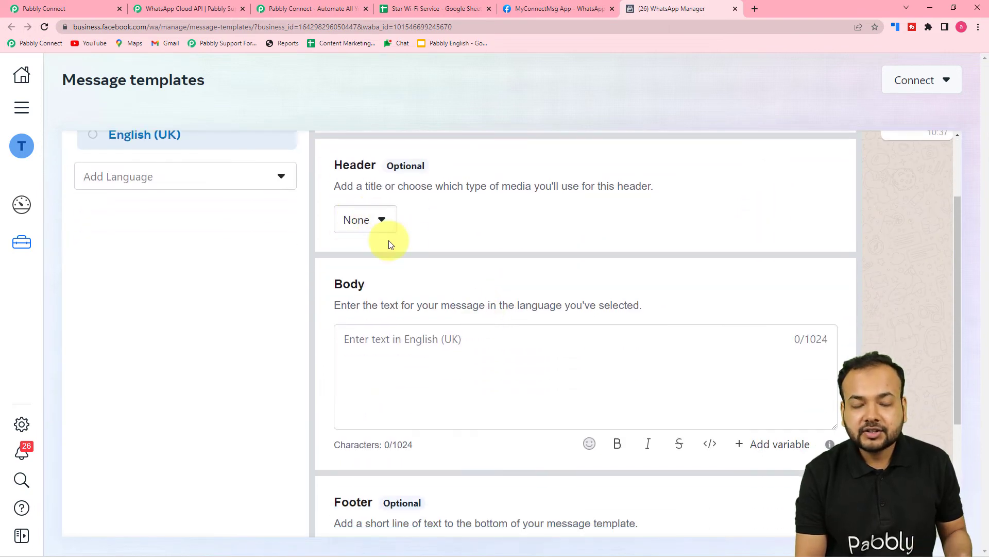
pyautogui.click(373, 220)
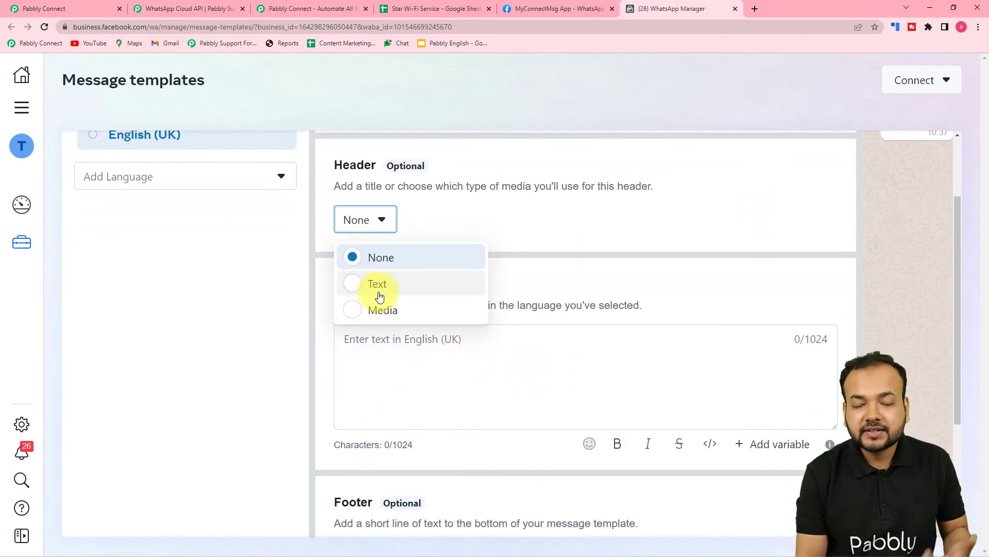
pyautogui.click(354, 310)
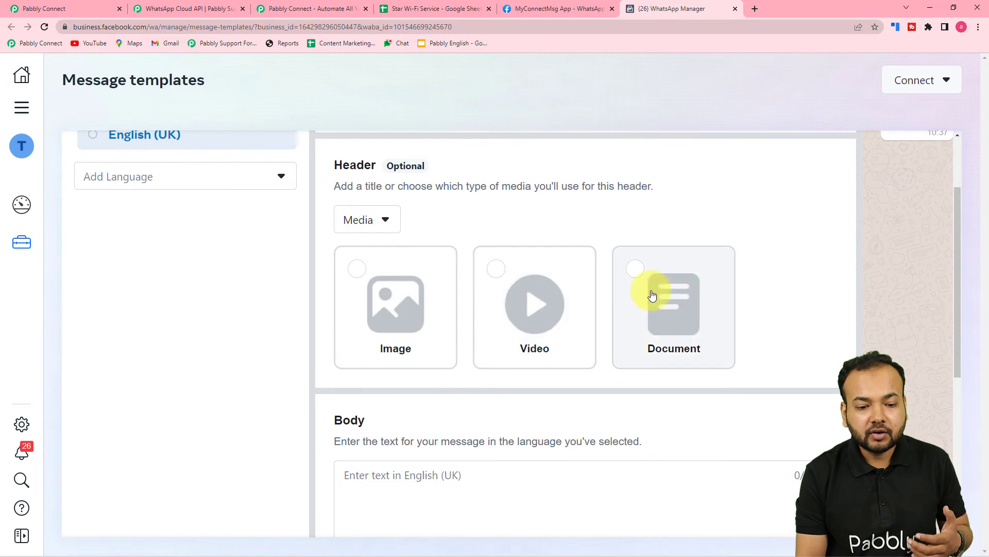
pyautogui.click(635, 275)
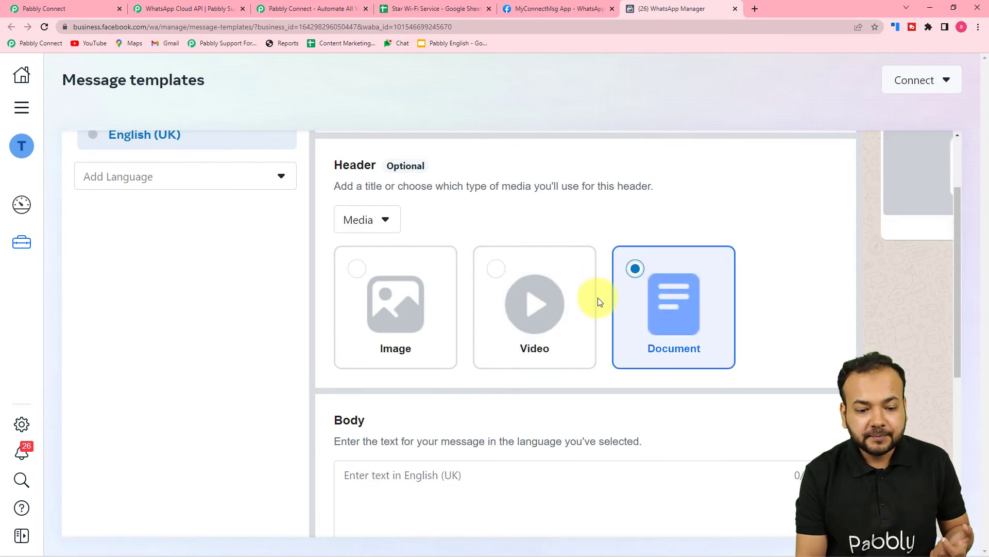
pyautogui.scroll(2, 598, 340)
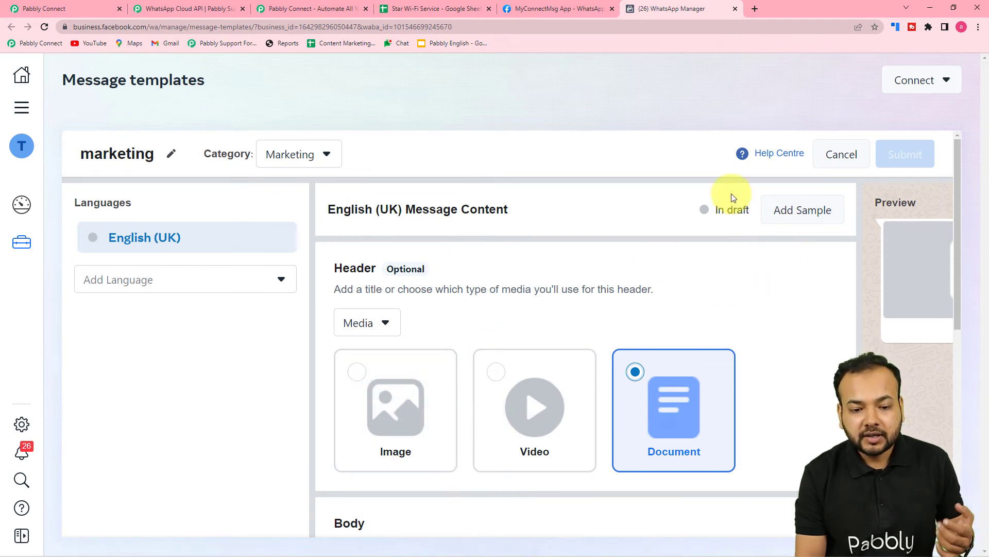
pyautogui.click(787, 214)
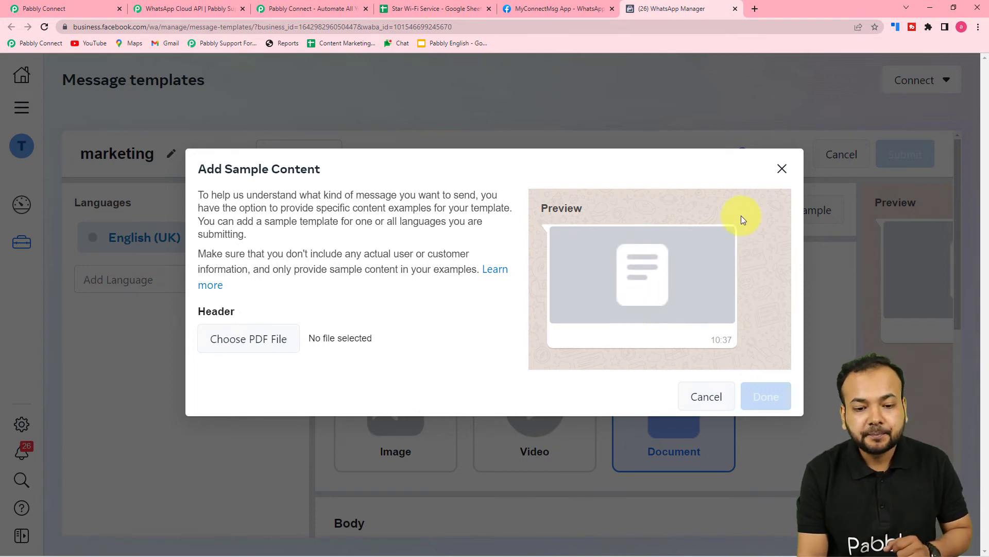
pyautogui.click(779, 172)
# Write "Hello" followed by the variable {{1}} as the template's body text
pyautogui.scroll(-6, 654, 298)
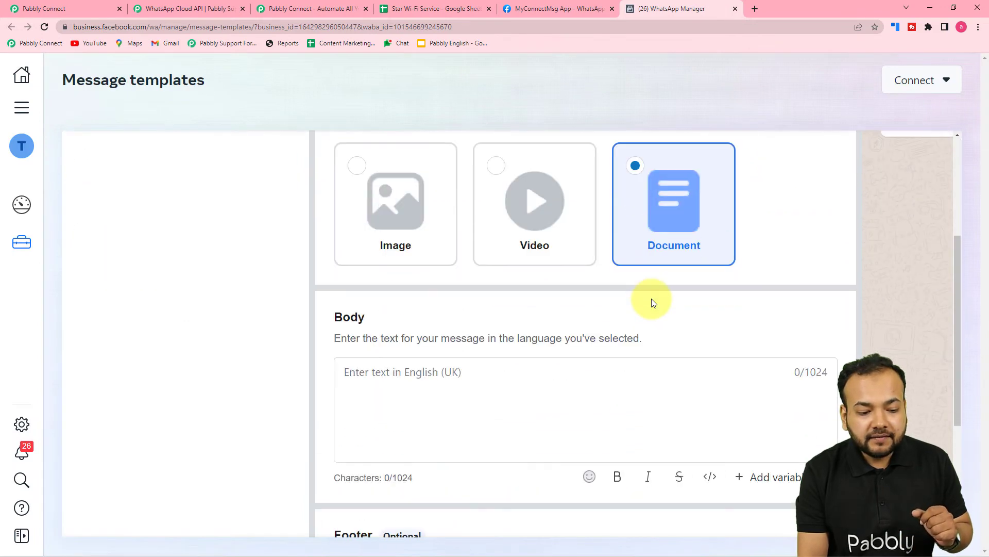
pyautogui.click(536, 261)
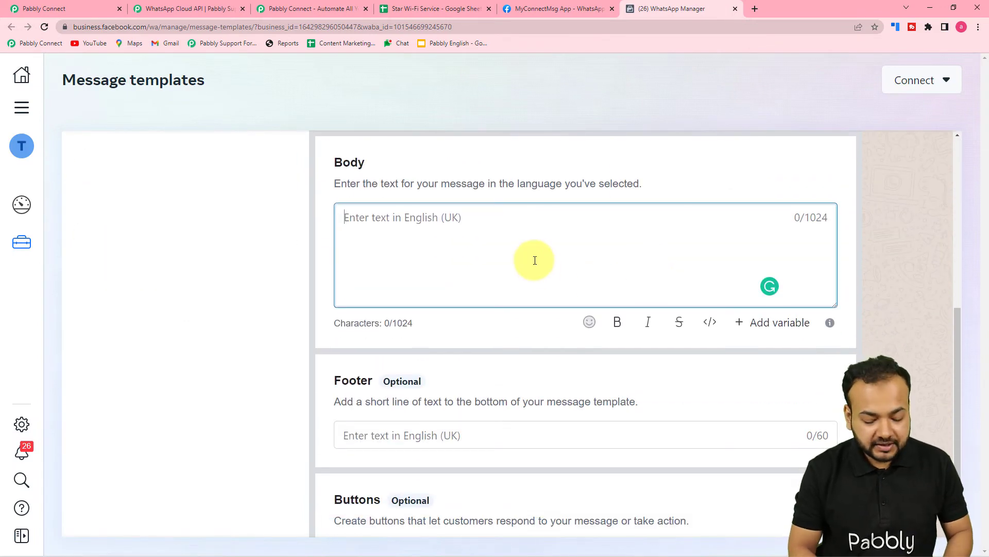
pyautogui.write('Hello')
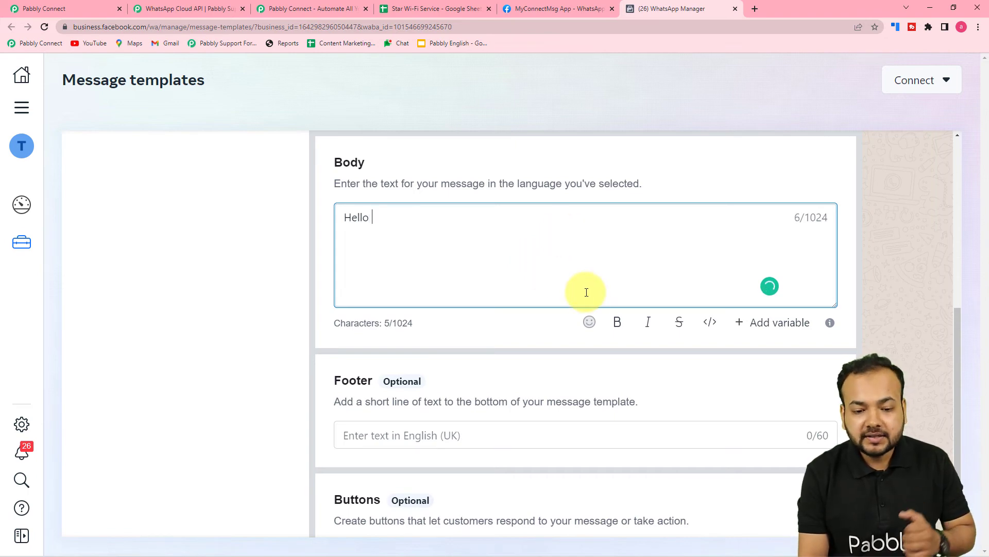
pyautogui.click(768, 334)
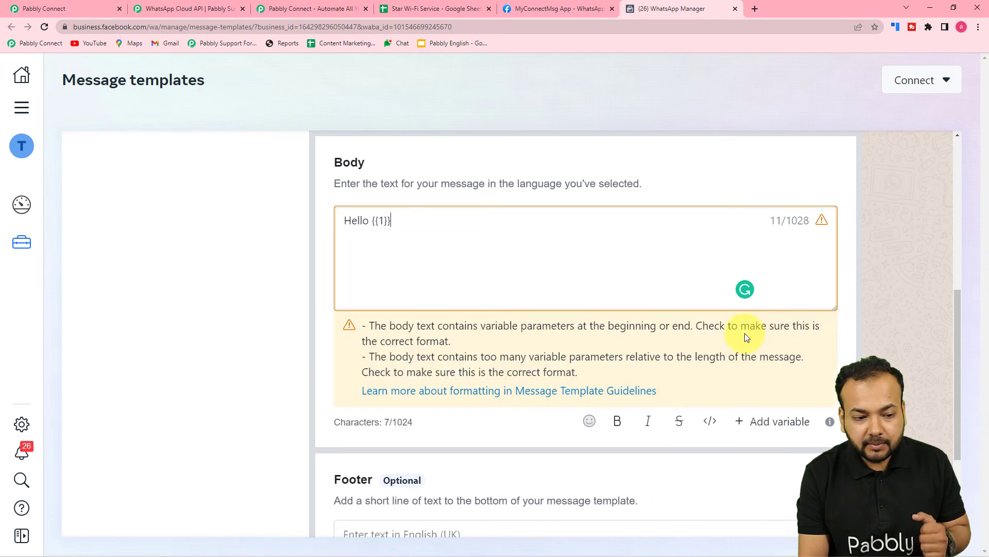
# Check the footer, the button type options and the message preview, and discard the unsubmitted marketing template
pyautogui.scroll(-3, 265, 292)
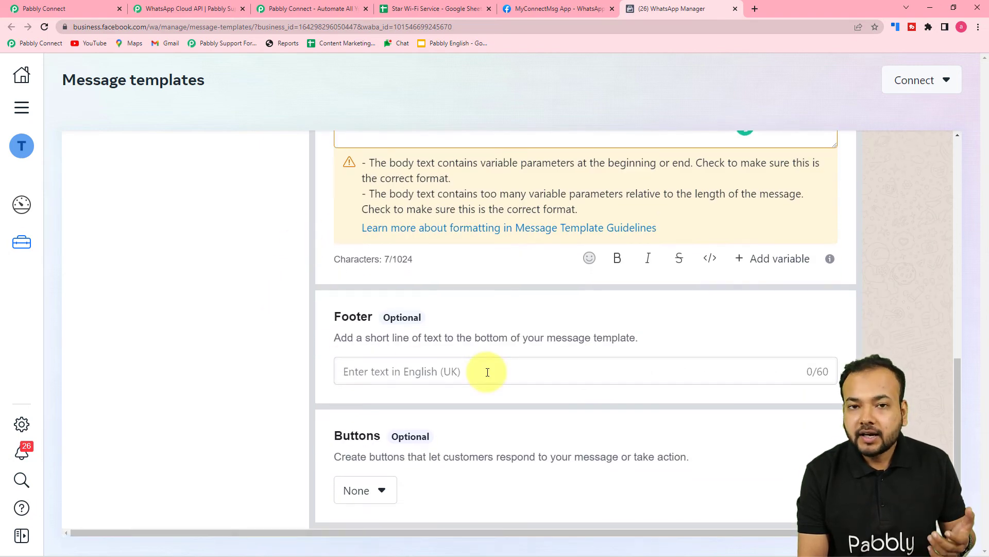
pyautogui.click(377, 492)
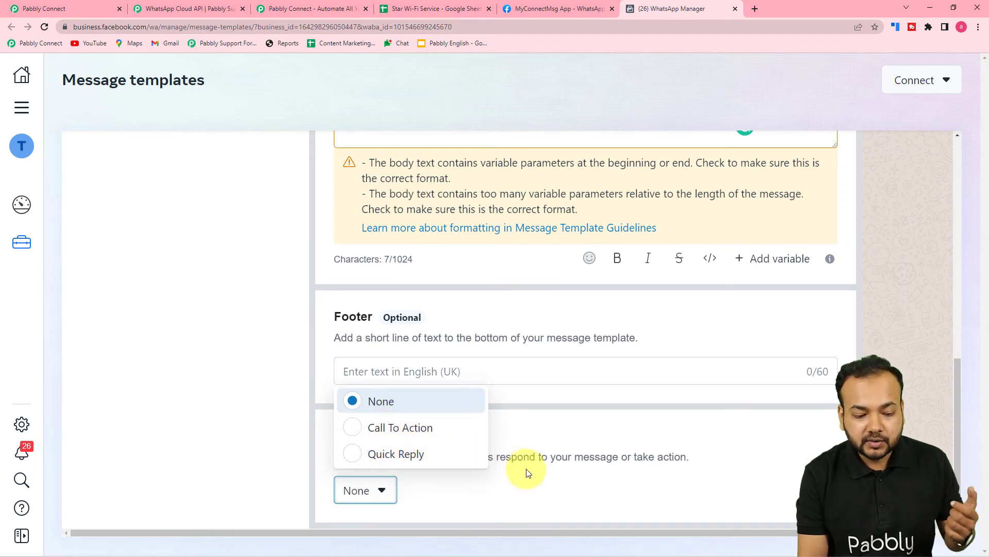
pyautogui.click(532, 483)
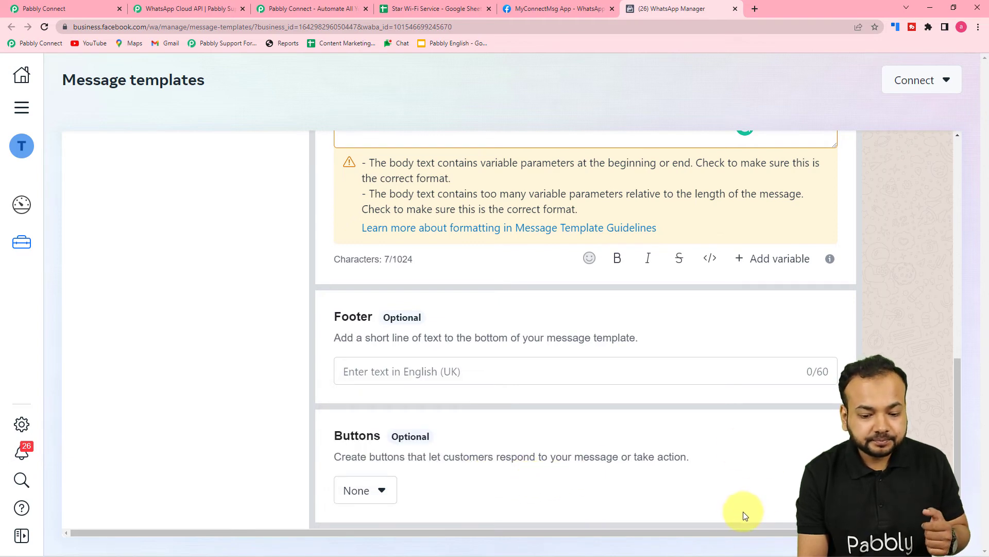
pyautogui.moveTo(731, 531); pyautogui.dragTo(855, 532)
pyautogui.scroll(10, 939, 407)
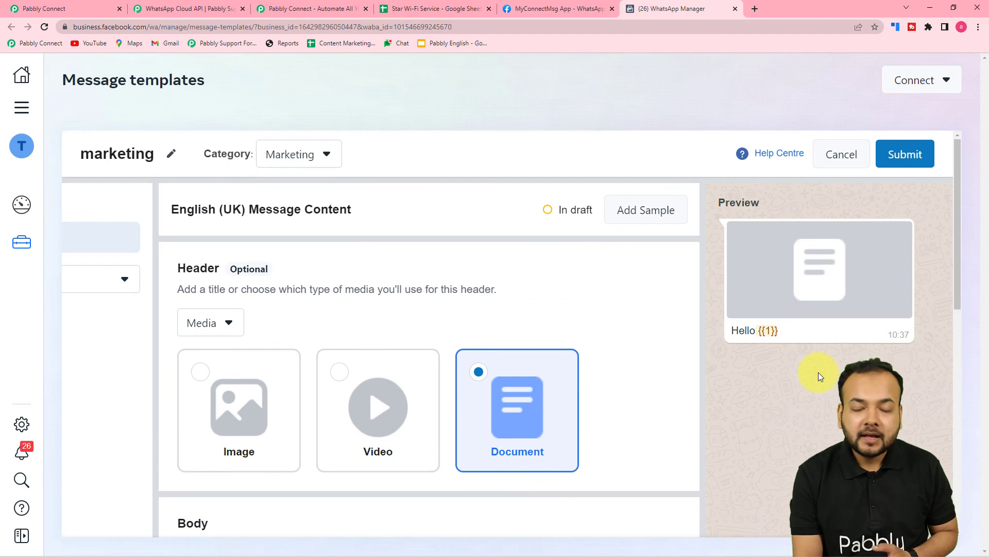
pyautogui.click(855, 171)
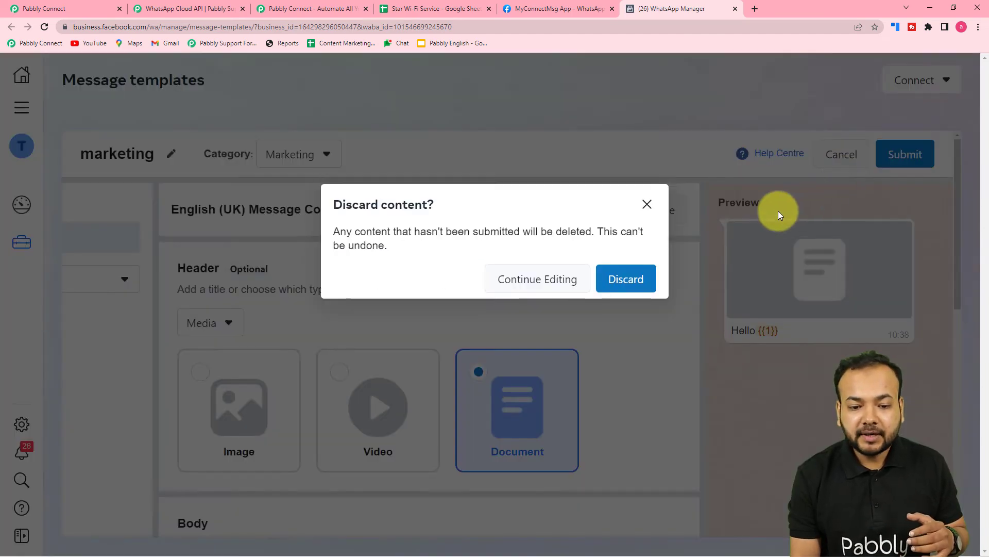
pyautogui.click(630, 277)
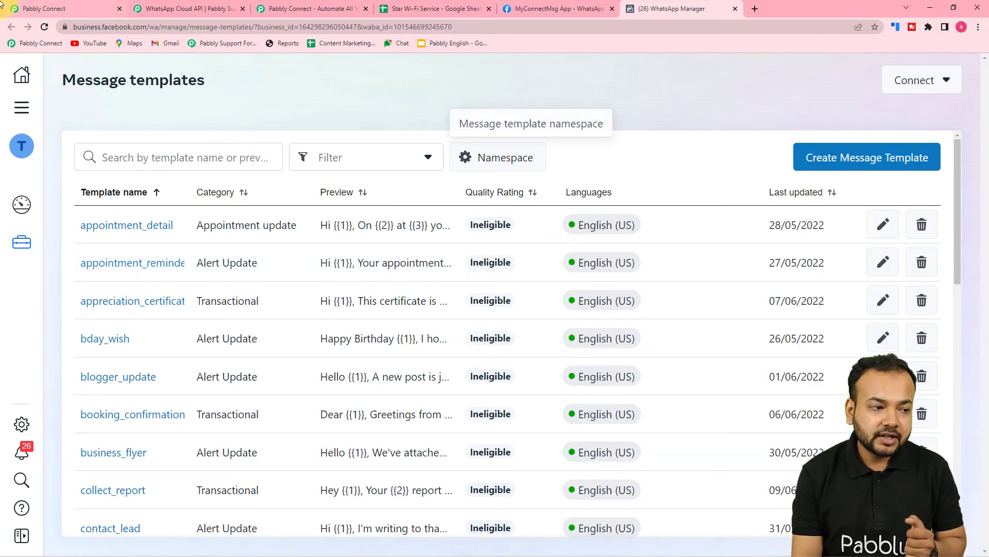
# Switch back to the Pabbly Connect workflow and choose exp_sub as the message template in the Send Template Message action
pyautogui.click(61, 8)
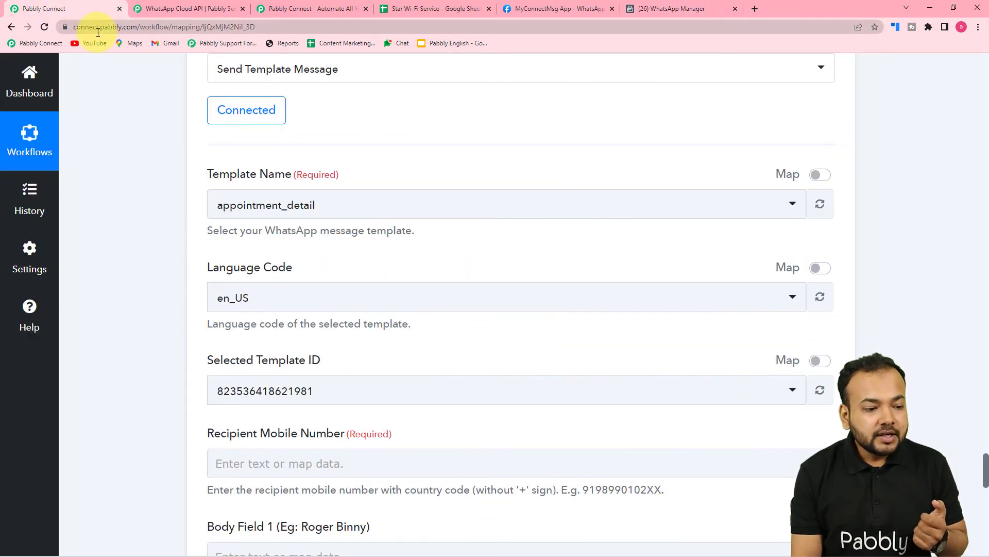
pyautogui.scroll(-3, 320, 165)
pyautogui.scroll(2, 328, 138)
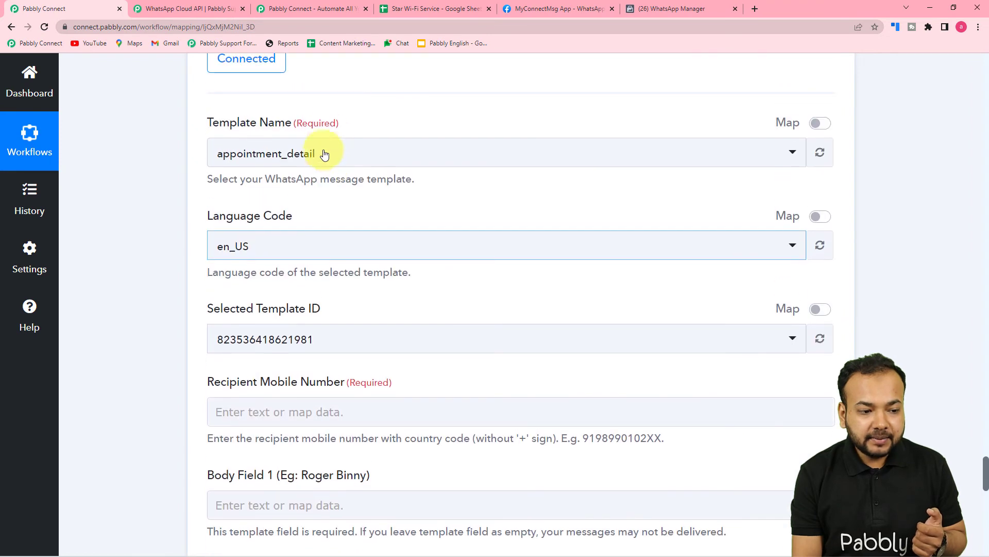
pyautogui.click(320, 155)
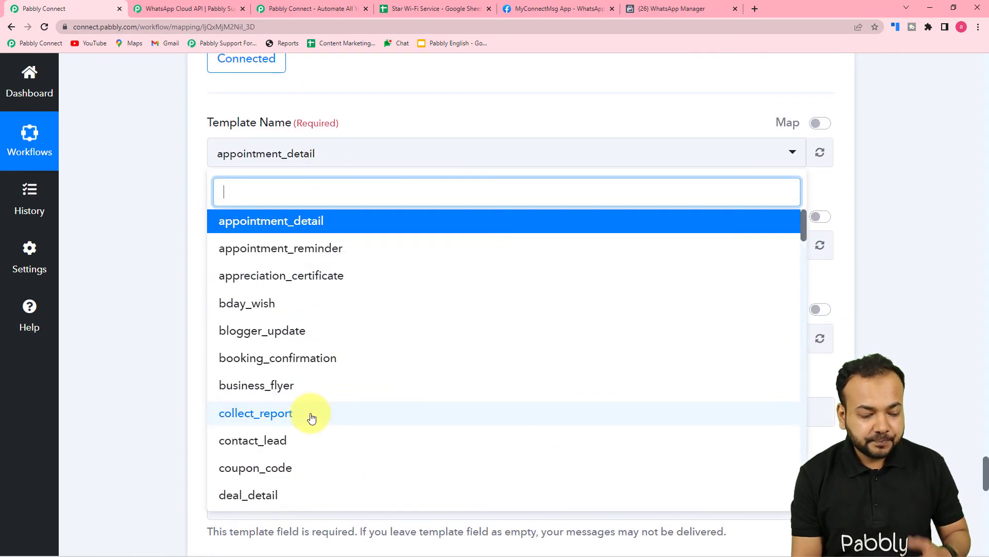
pyautogui.write('exp')
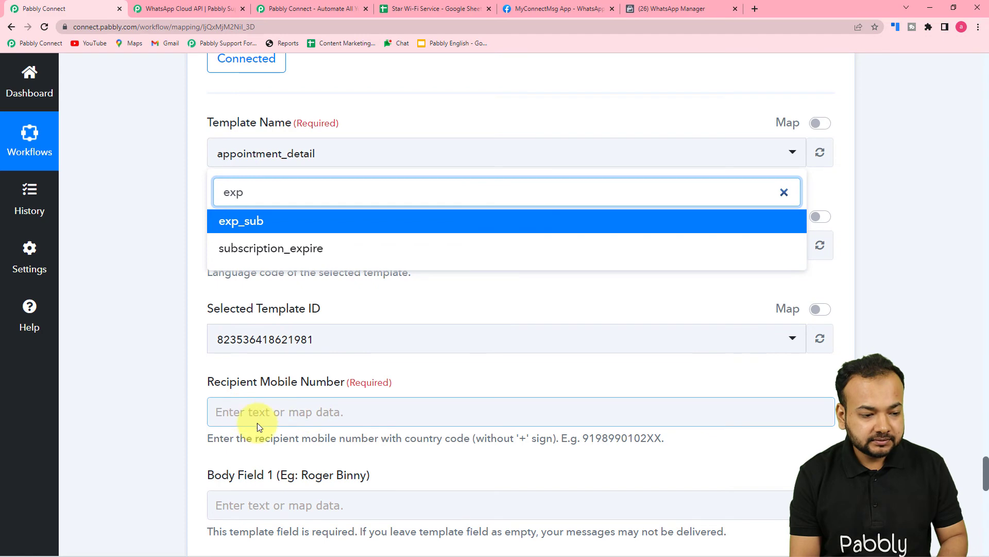
pyautogui.click(229, 220)
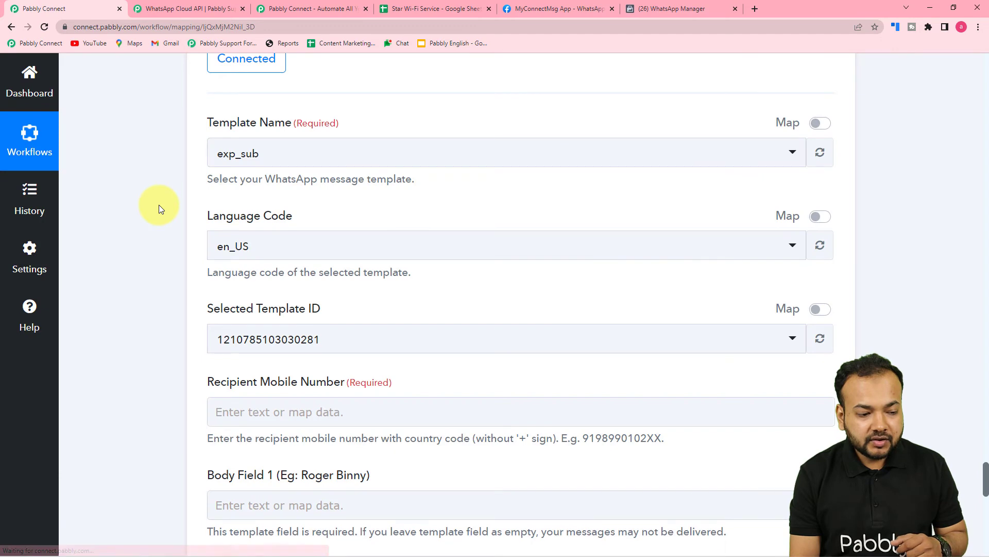
# Examine the exp_sub recipient and body fields, and review the Iterator step's response data for values to map
pyautogui.scroll(-2, 159, 208)
pyautogui.scroll(-2, 159, 208)
pyautogui.click(549, 201)
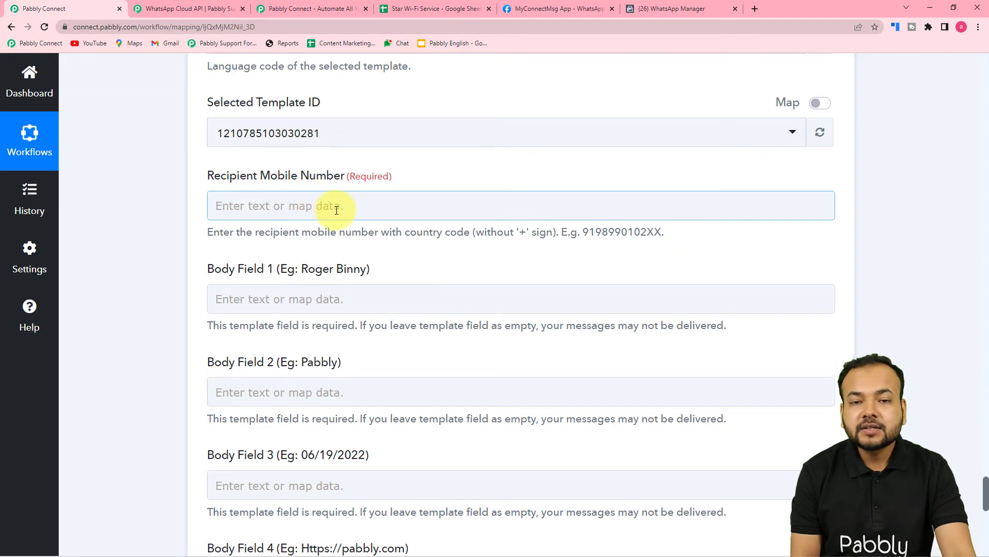
pyautogui.click(510, 261)
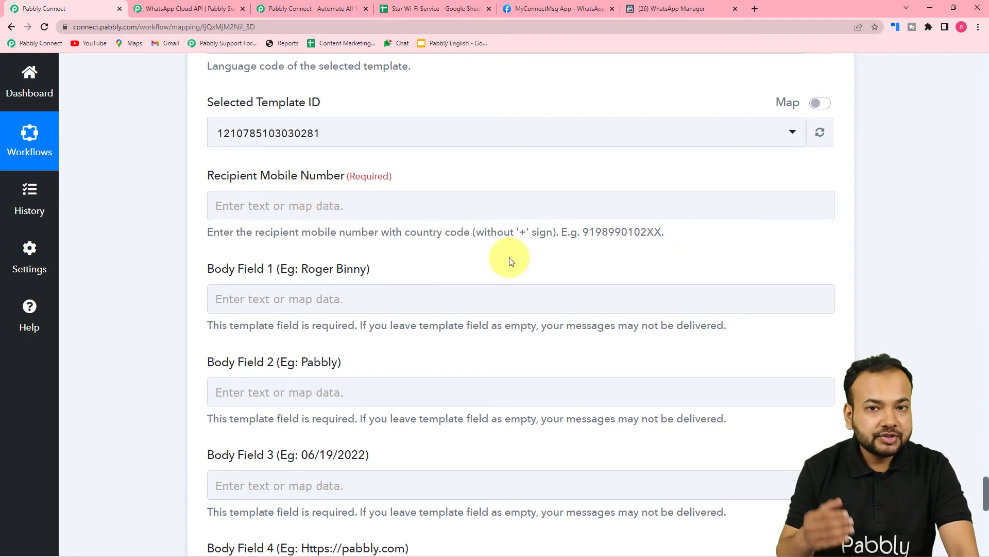
pyautogui.scroll(15, 510, 261)
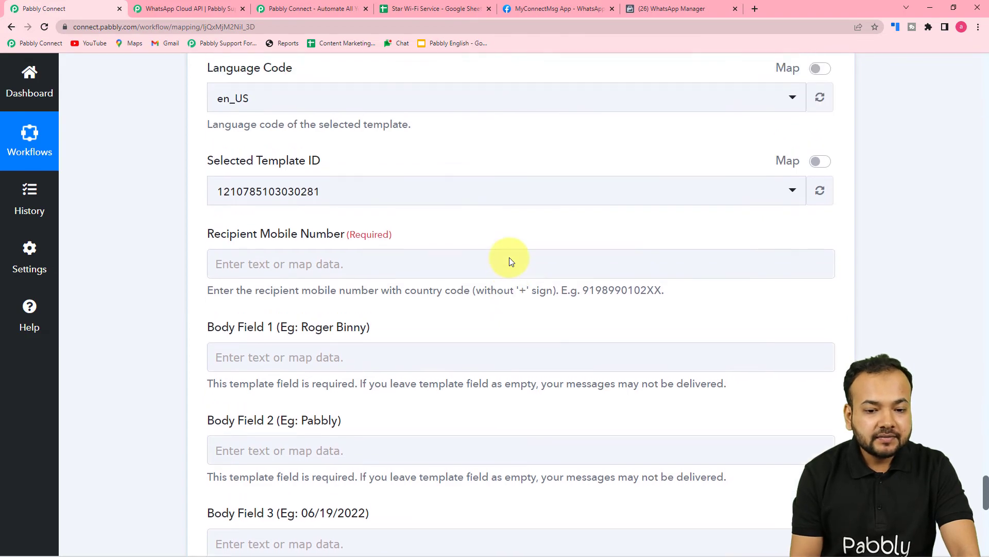
pyautogui.scroll(15, 741, 304)
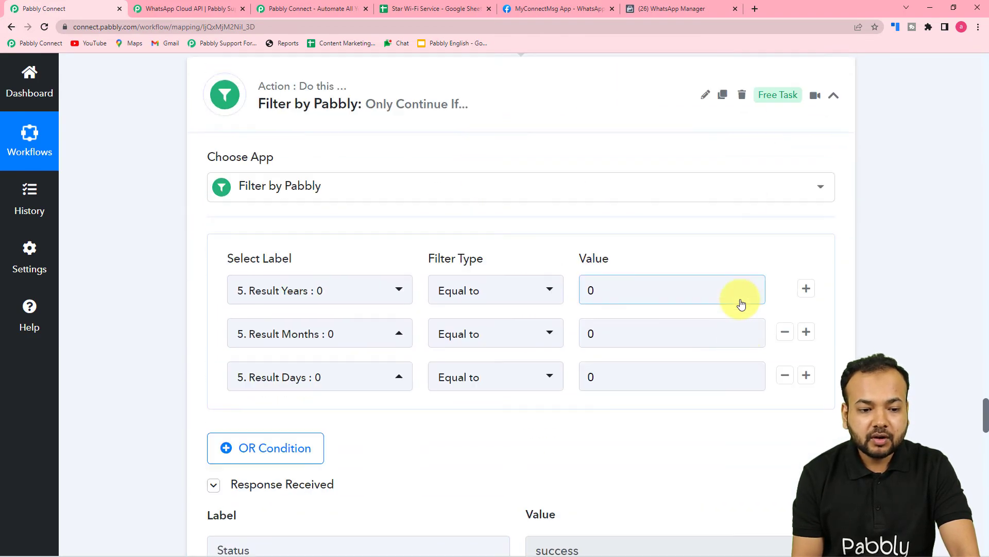
pyautogui.scroll(20, 740, 300)
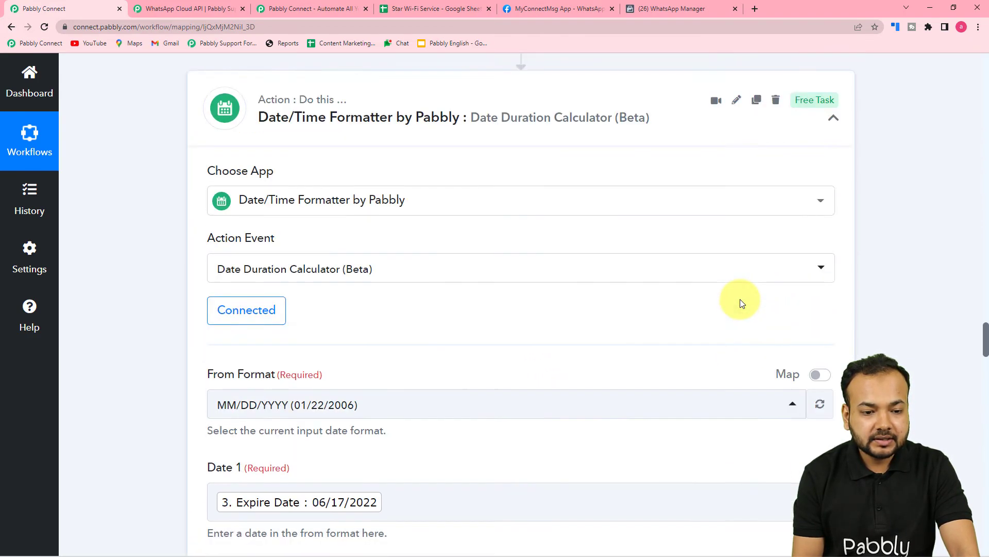
pyautogui.scroll(15, 740, 300)
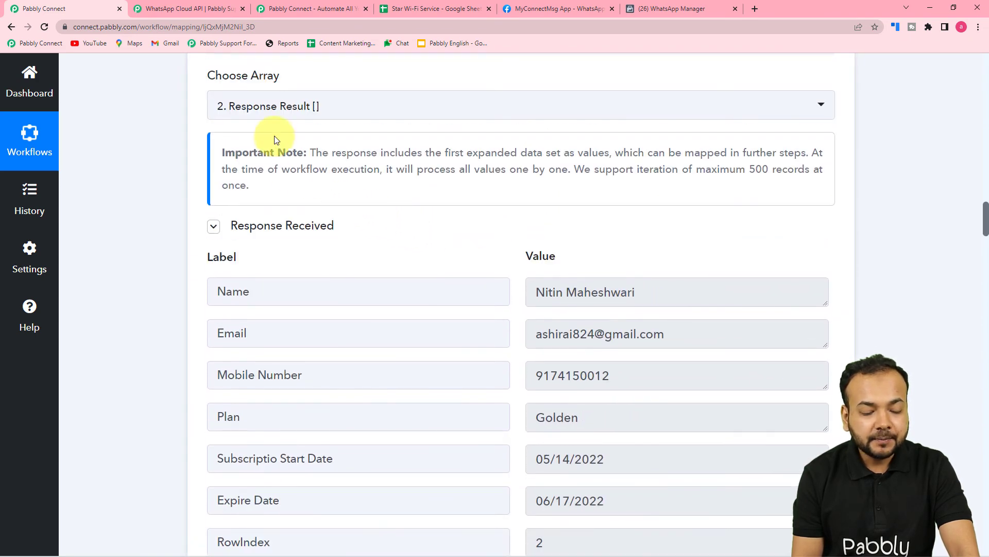
pyautogui.scroll(-2, 321, 261)
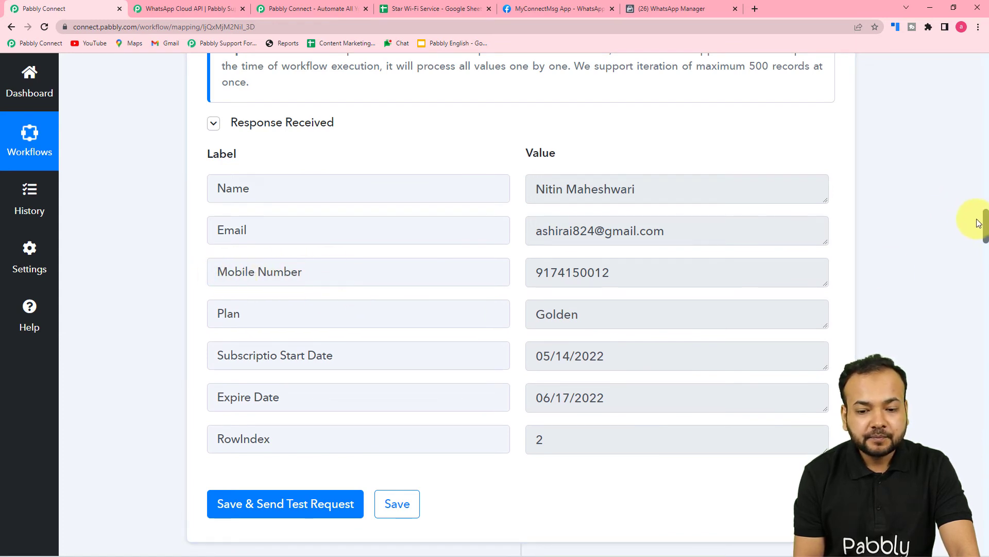
pyautogui.moveTo(978, 220); pyautogui.dragTo(969, 497)
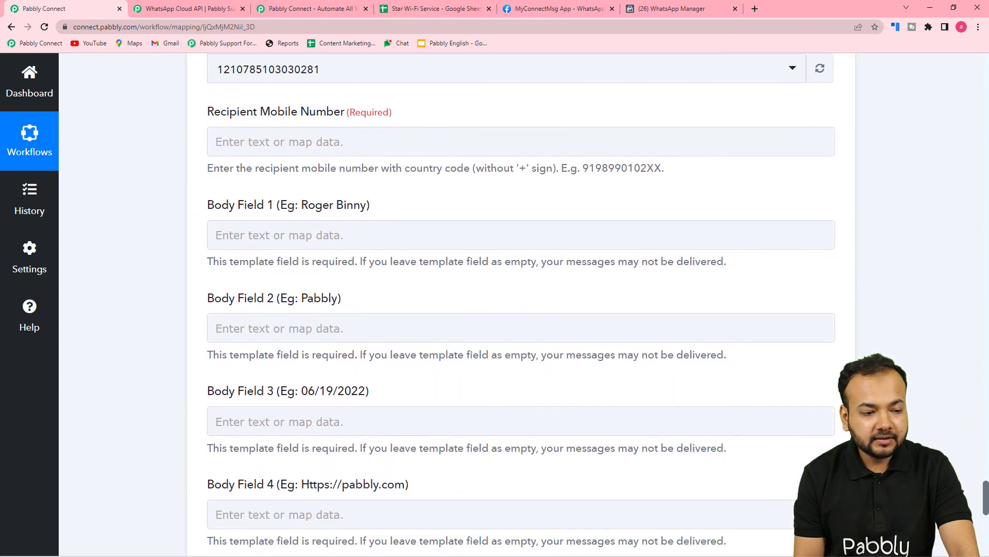
# Map the Recipient Mobile Number to the Mobile Number value from the Iterator by Pabbly step
pyautogui.click(329, 141)
pyautogui.click(329, 140)
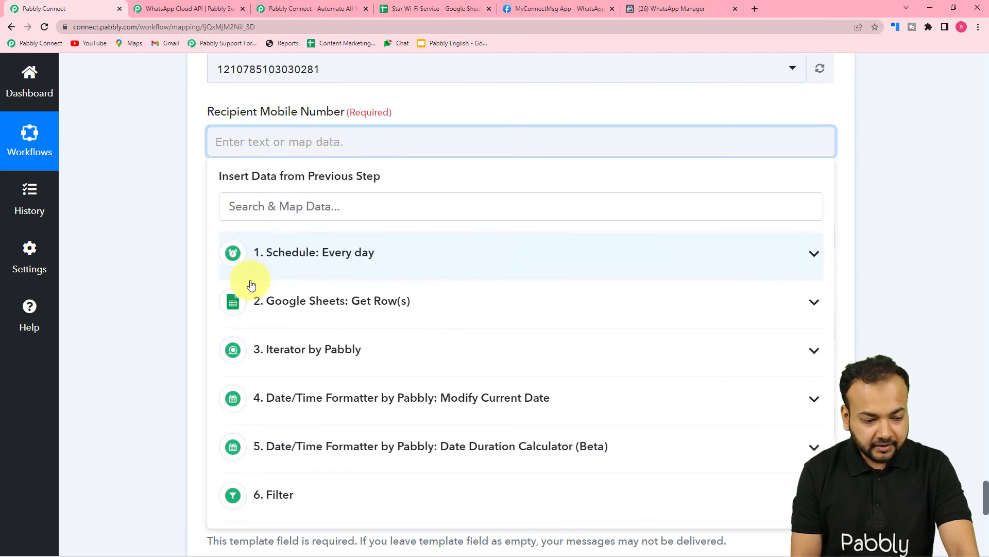
pyautogui.scroll(-2, 344, 369)
pyautogui.click(345, 264)
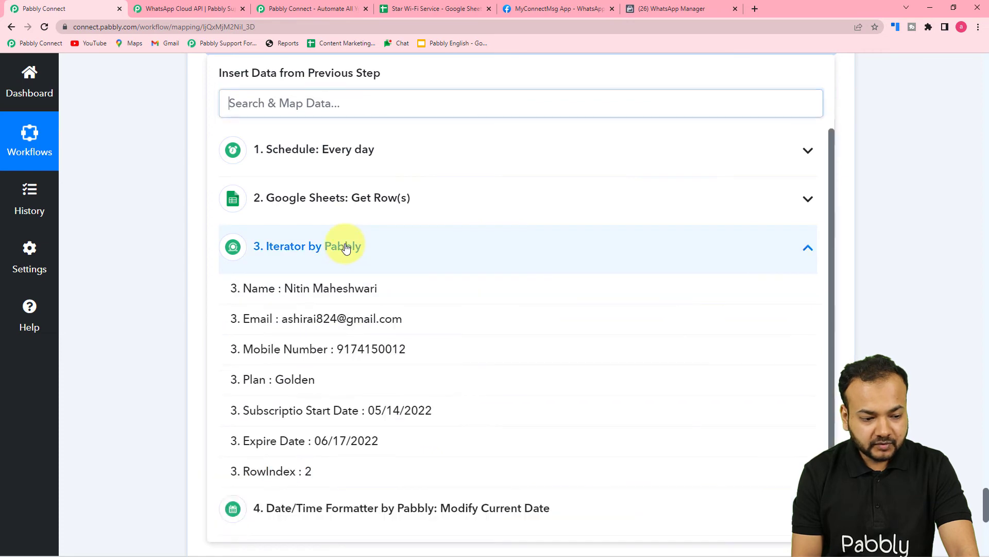
pyautogui.click(304, 353)
pyautogui.click(155, 203)
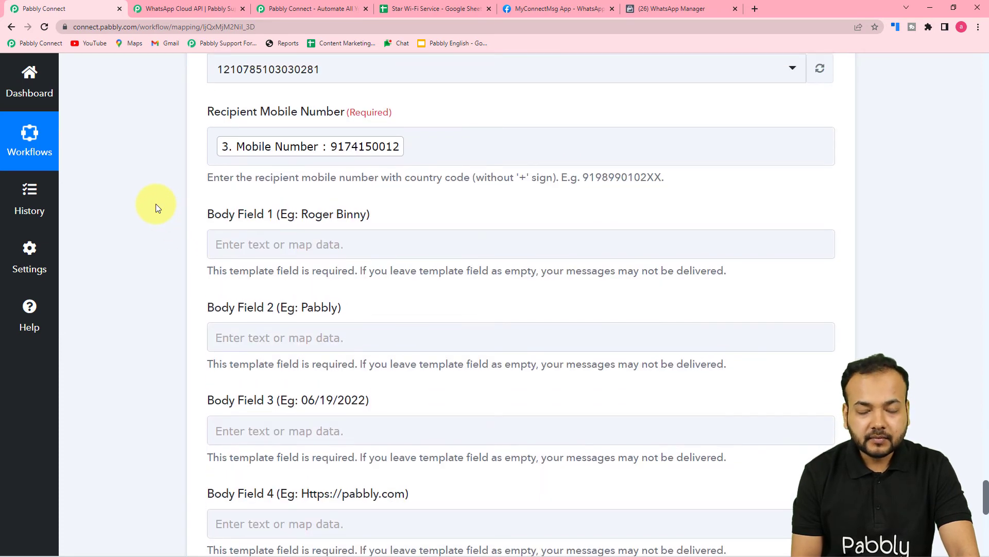
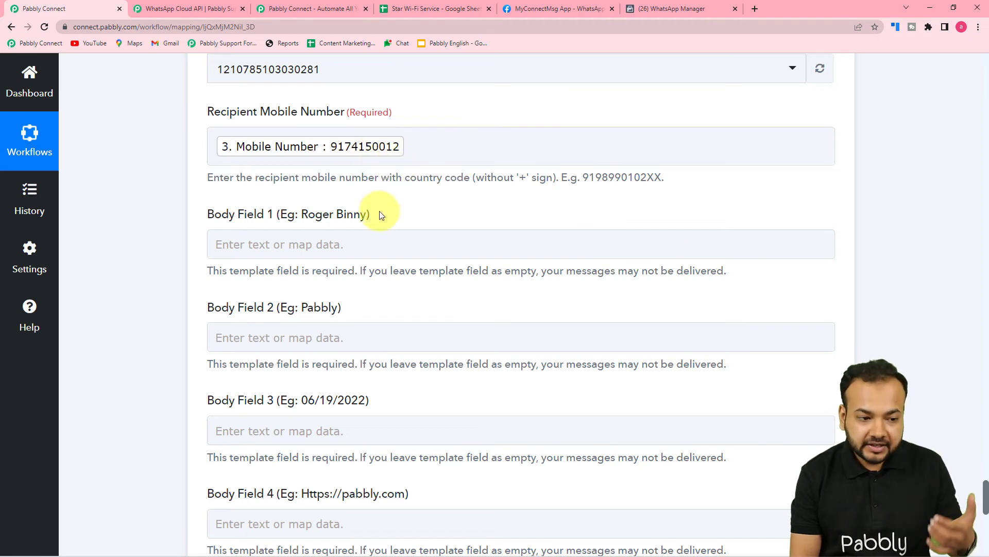
# Switch to WhatsApp Manager, open the exp_sub template and examine which variables its body text uses for Body Fields 1 to 5
pyautogui.scroll(2, 217, 247)
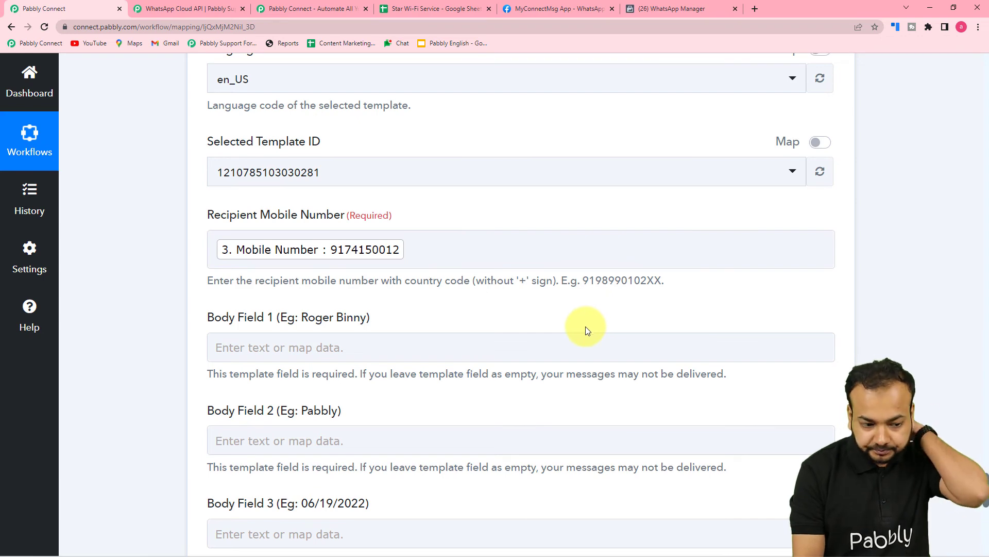
pyautogui.scroll(-4, 584, 326)
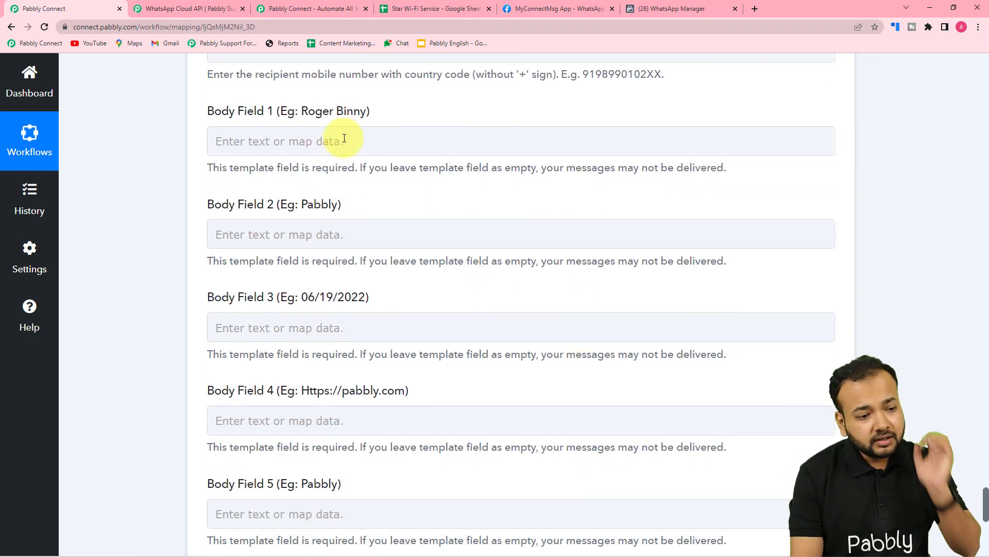
pyautogui.scroll(-1, 338, 127)
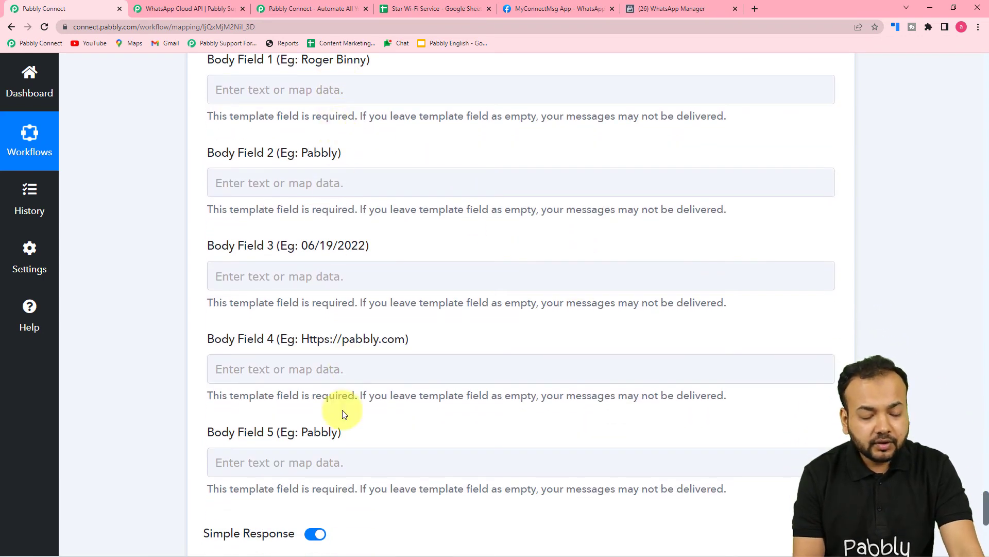
pyautogui.click(648, 9)
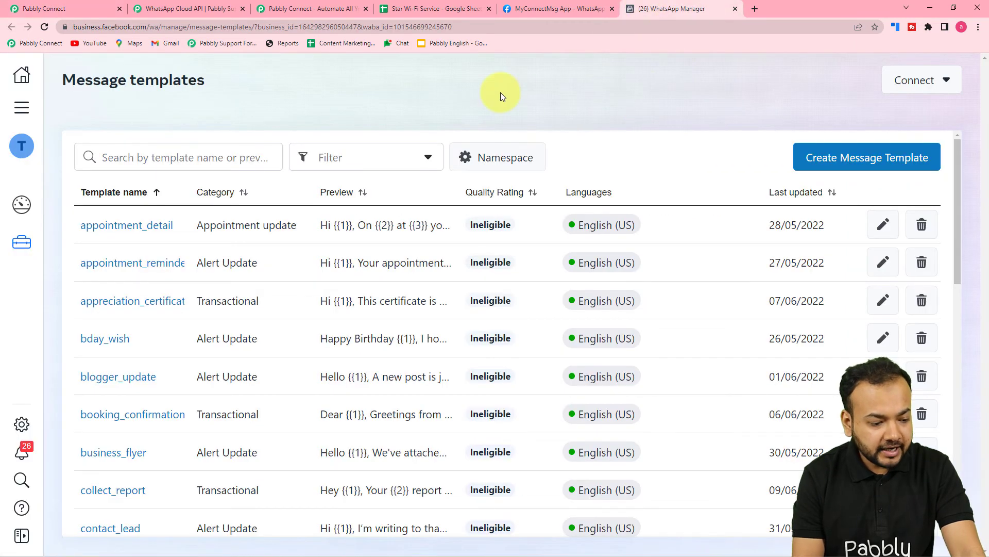
pyautogui.scroll(-9, 320, 301)
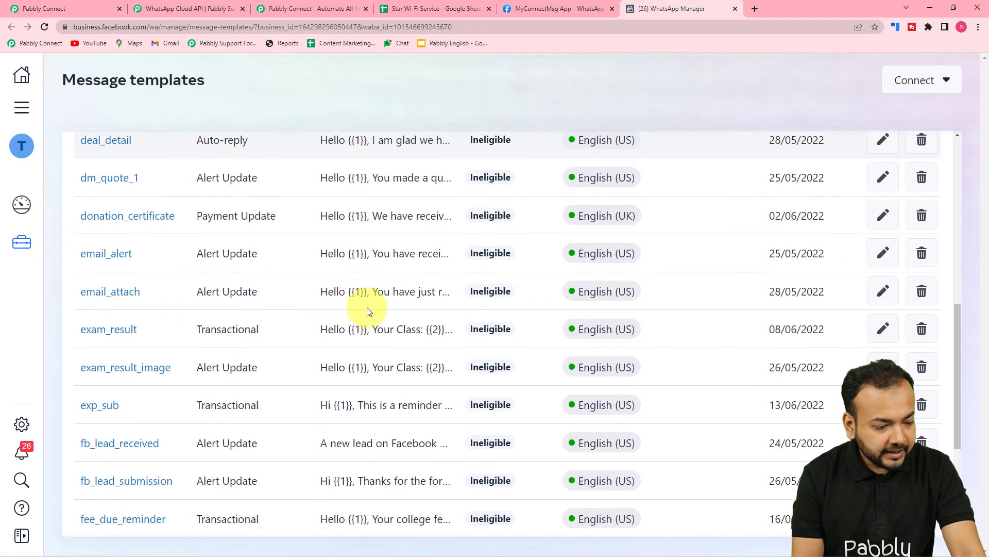
pyautogui.click(100, 405)
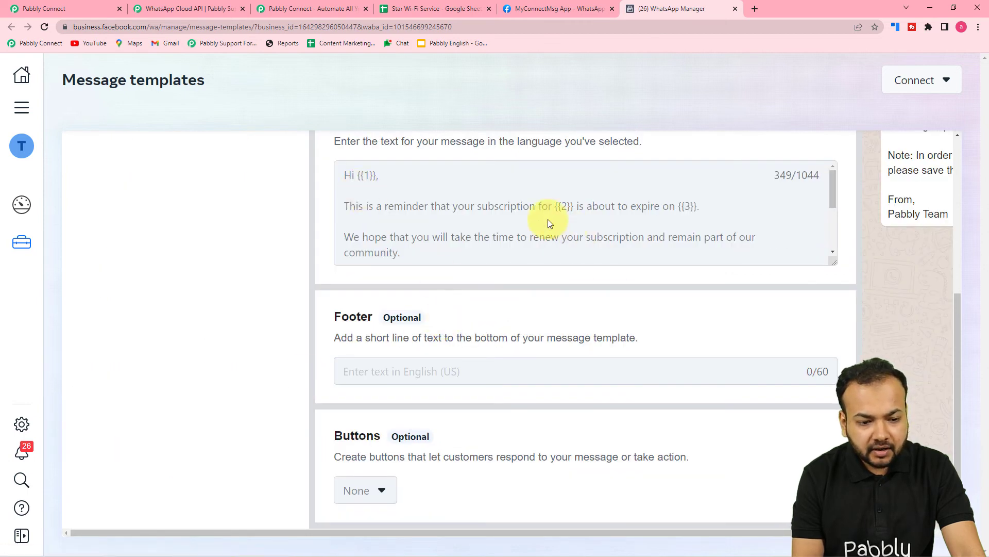
pyautogui.scroll(-2, 643, 217)
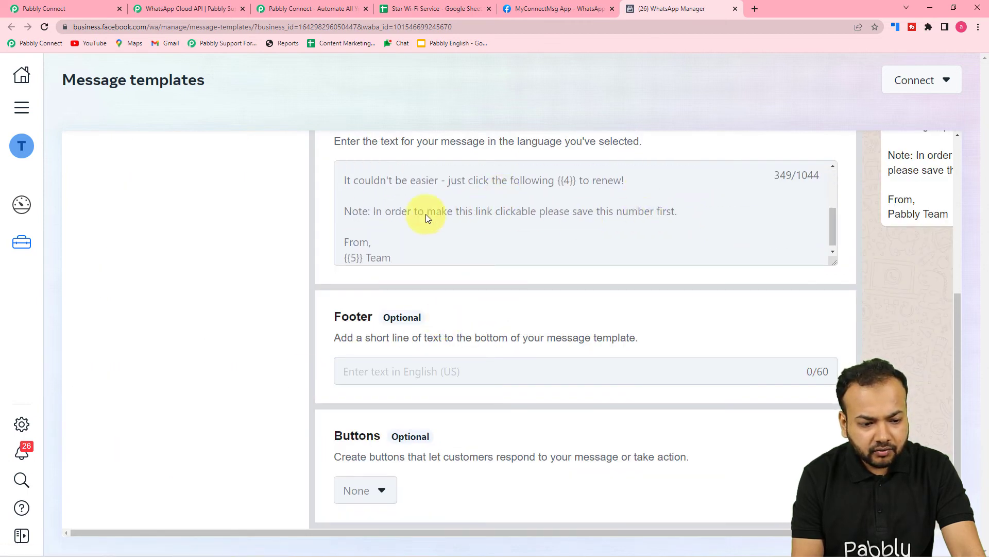
pyautogui.scroll(-1, 363, 228)
pyautogui.scroll(2, 646, 222)
pyautogui.scroll(2, 539, 202)
pyautogui.scroll(-3, 539, 201)
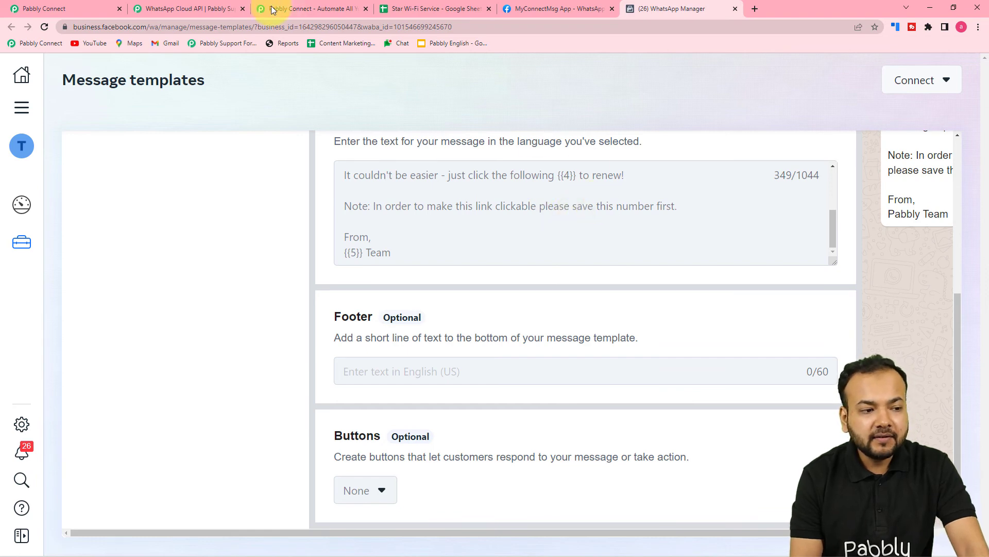
# Return to the Pabbly Connect workflow and, after checking {{1}} in the exp_sub template, map Body Field 1 to the Iterator step's Name value
pyautogui.click(106, 6)
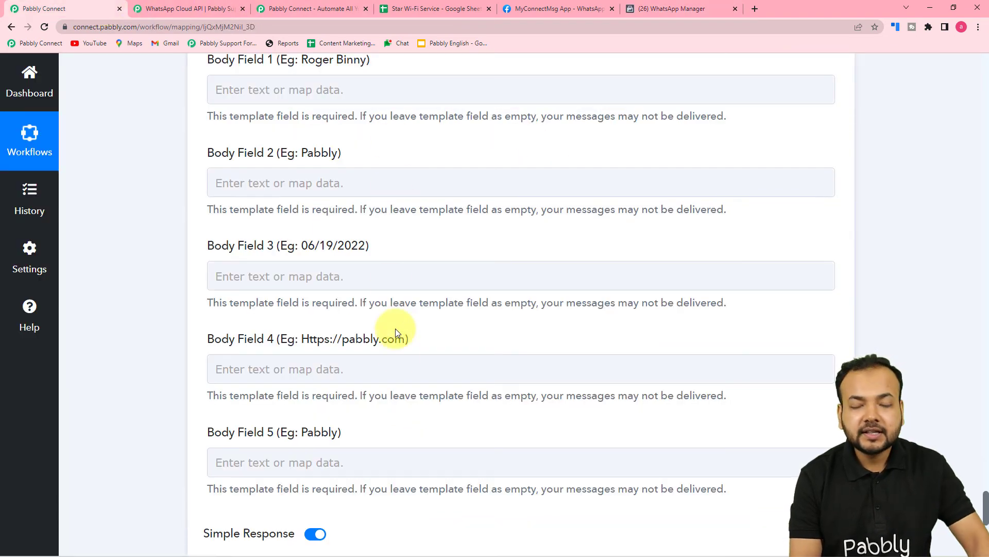
pyautogui.scroll(2, 411, 344)
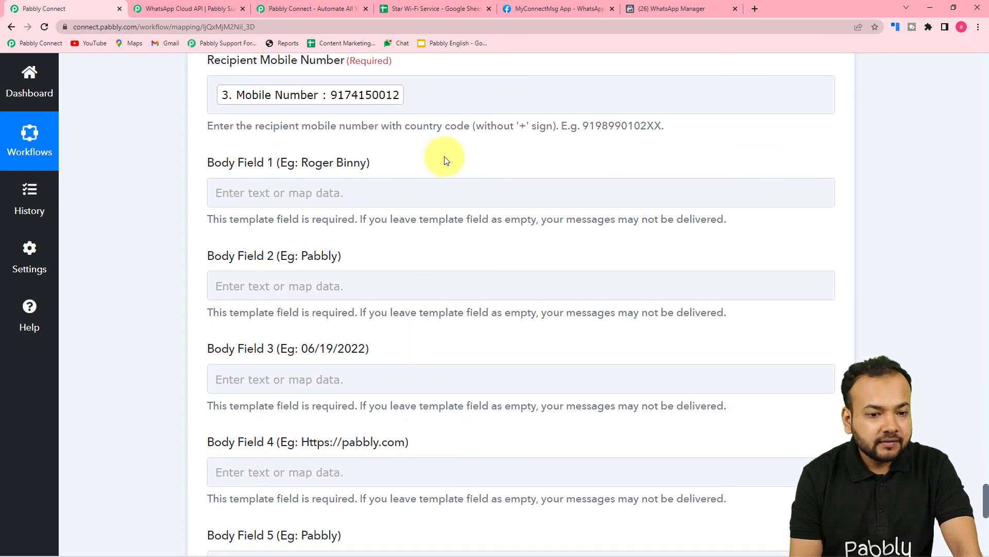
pyautogui.click(630, 10)
pyautogui.scroll(5, 434, 195)
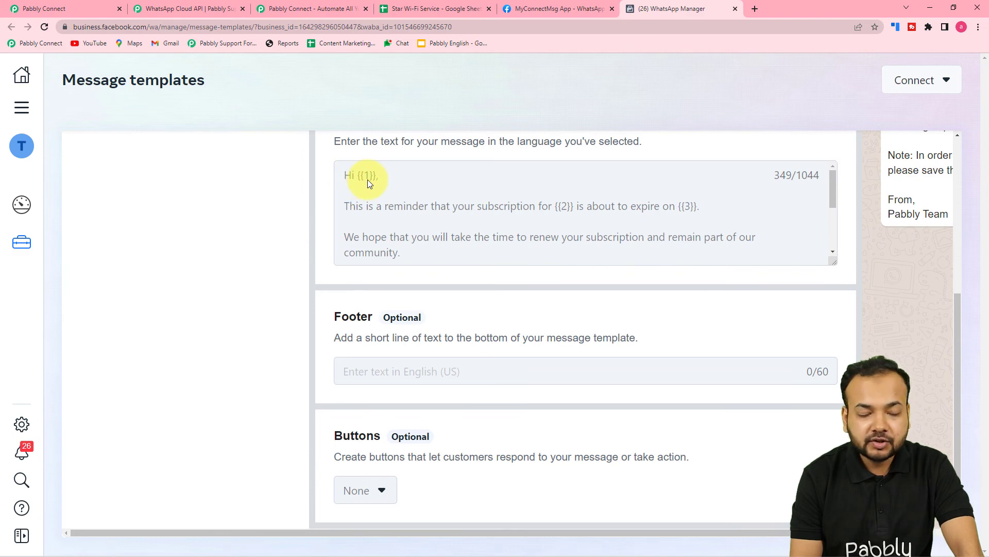
pyautogui.click(89, 6)
pyautogui.click(285, 190)
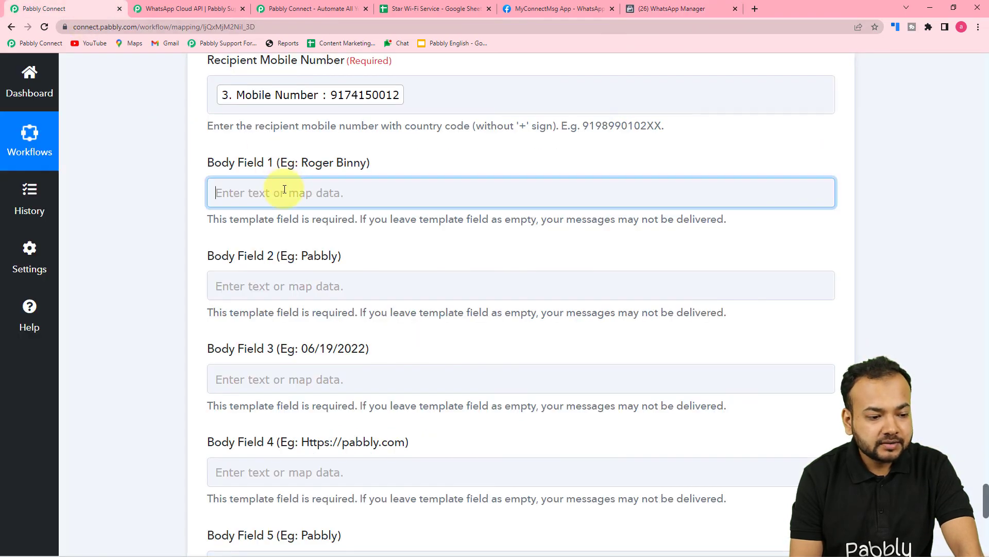
pyautogui.scroll(-4, 285, 190)
pyautogui.click(283, 202)
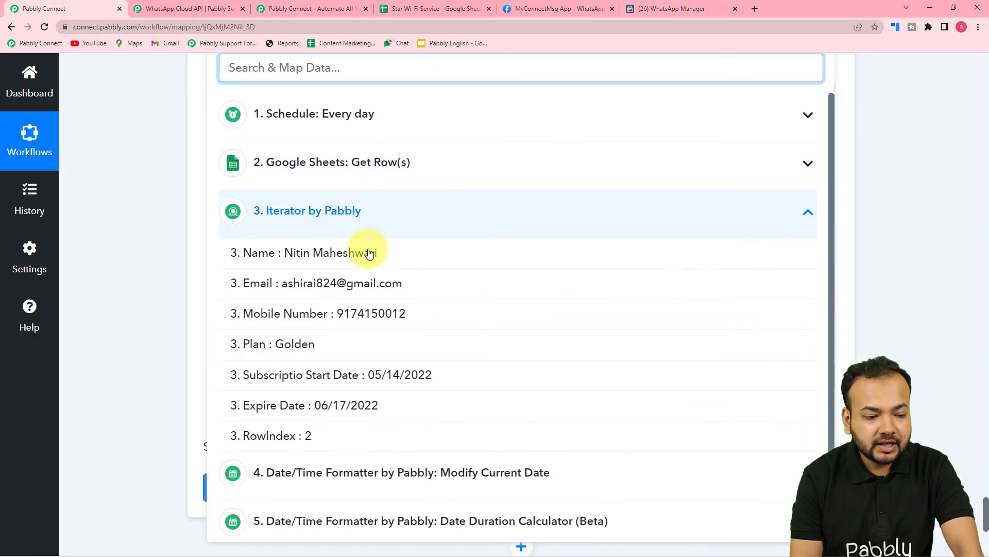
pyautogui.click(286, 254)
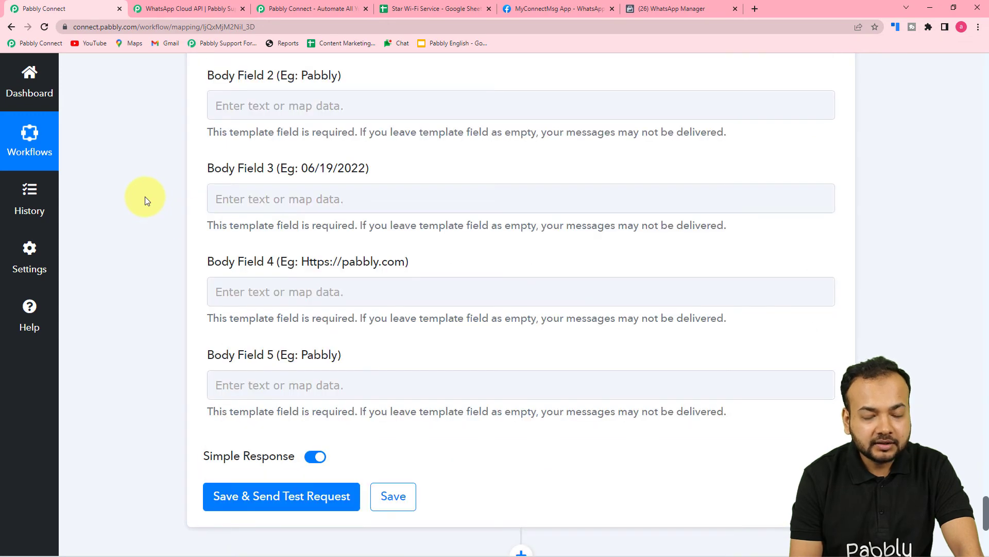
# Check {{2}} in the exp_sub template and fill Body Field 2 with the Iterator step's Plan value followed by "WiFi subscription."
pyautogui.scroll(1, 144, 196)
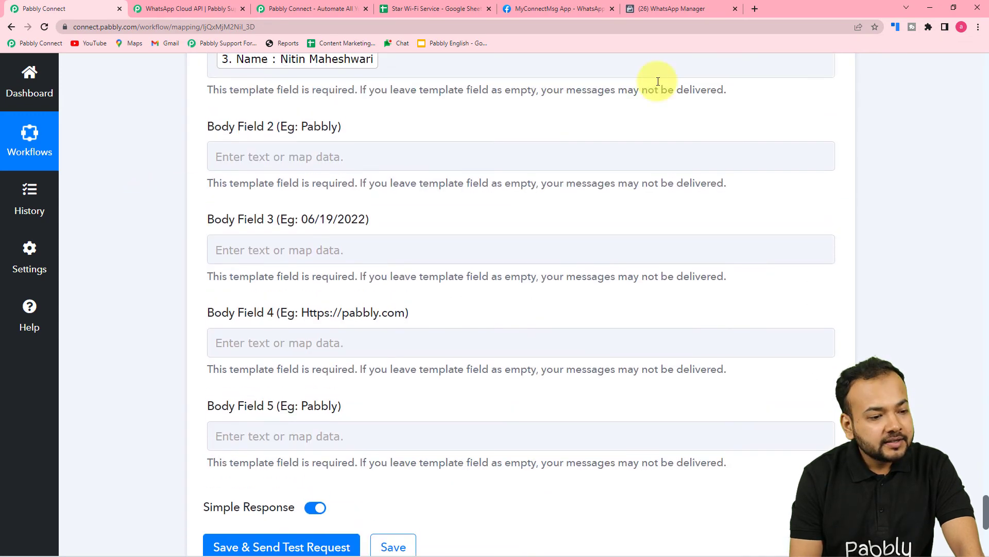
pyautogui.click(592, 8)
pyautogui.click(657, 9)
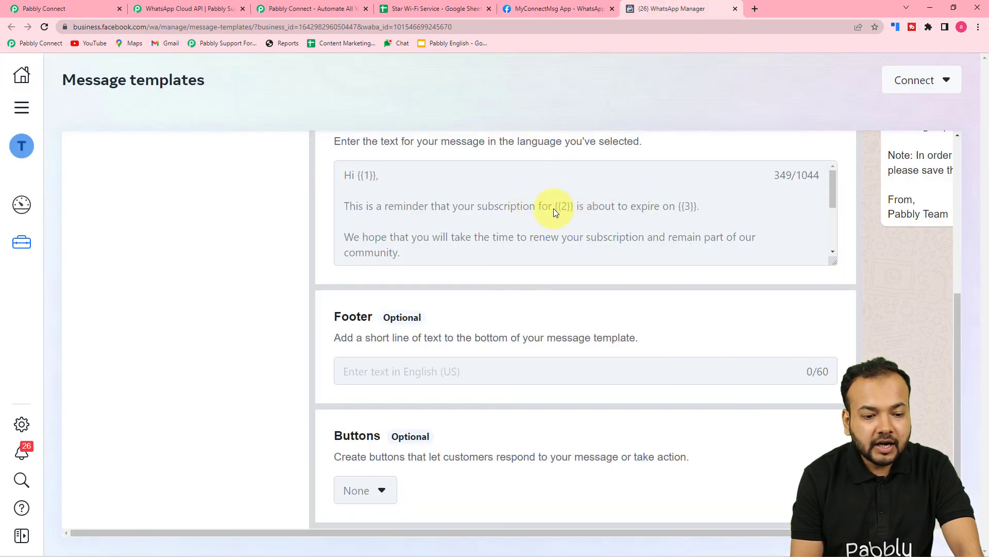
pyautogui.click(97, 12)
pyautogui.click(325, 156)
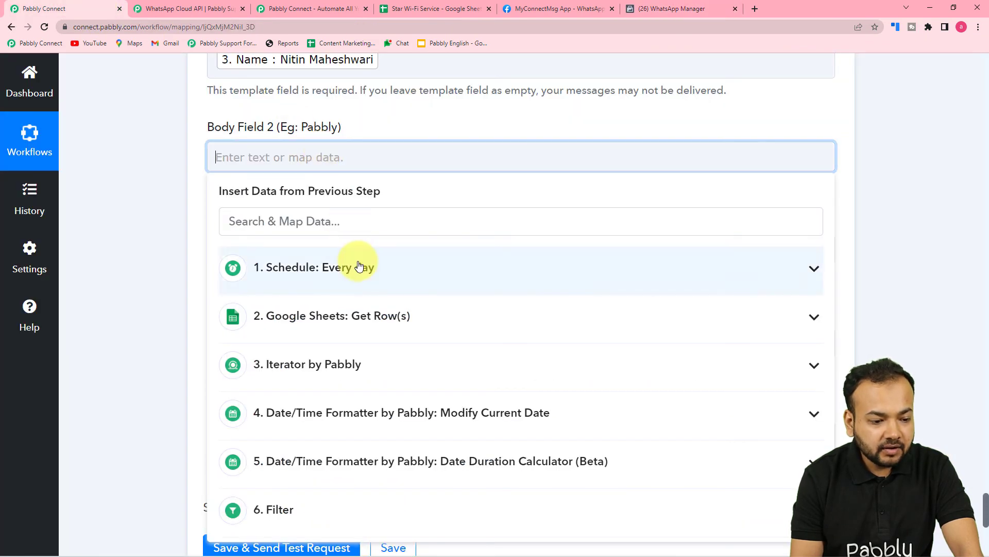
pyautogui.click(349, 364)
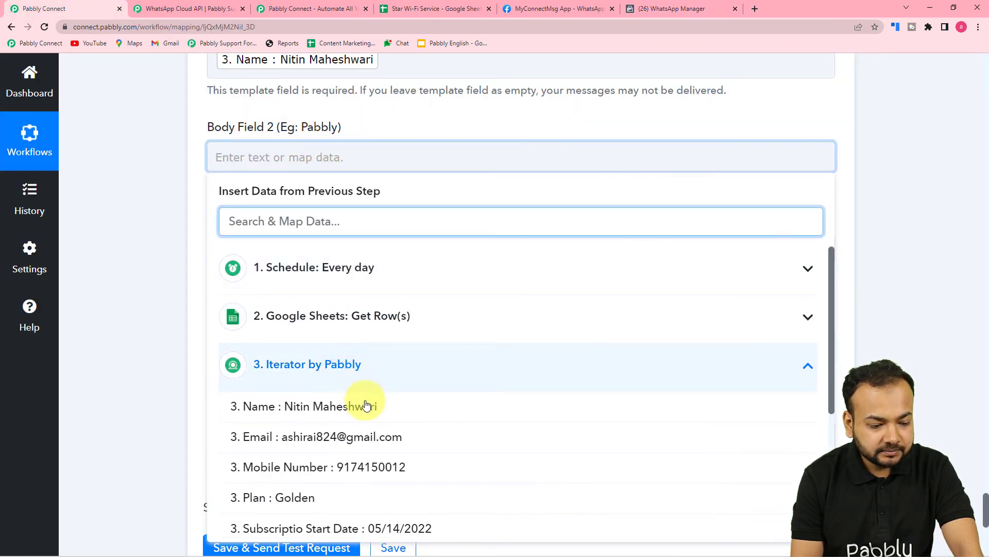
pyautogui.scroll(-3, 365, 401)
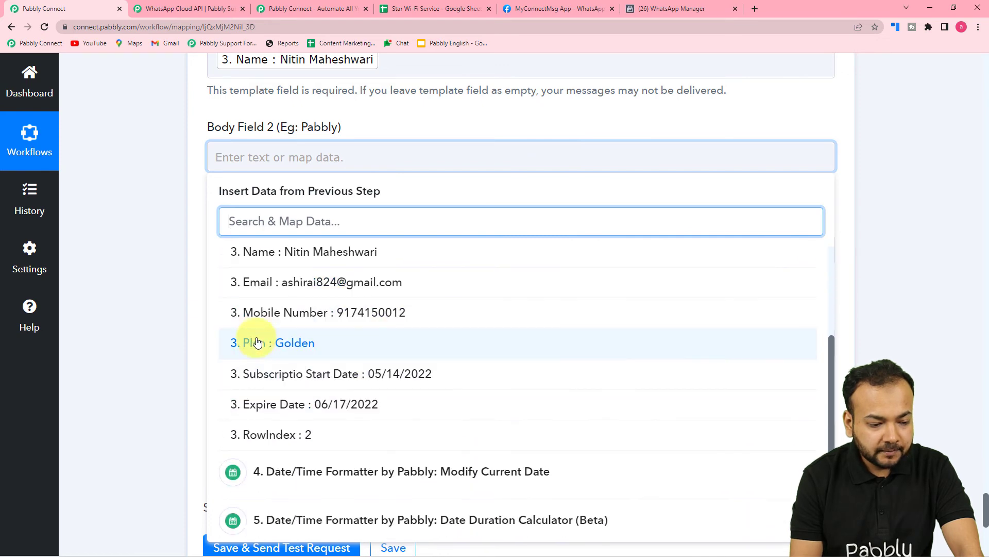
pyautogui.click(301, 343)
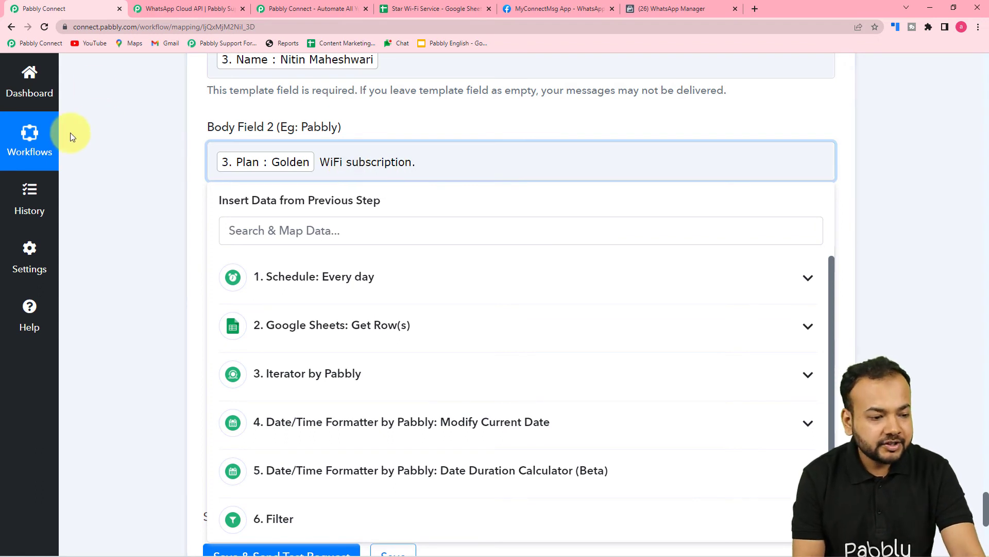
pyautogui.click(146, 175)
# Map Body Field 3 to the Expire Date value from the Iterator by Pabbly step
pyautogui.scroll(-2, 314, 178)
pyautogui.click(310, 168)
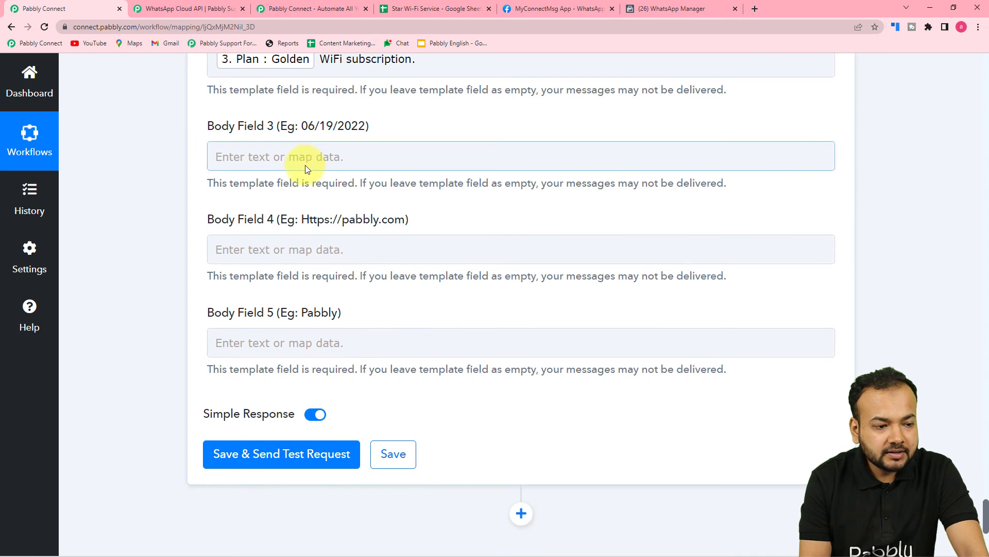
pyautogui.click(369, 163)
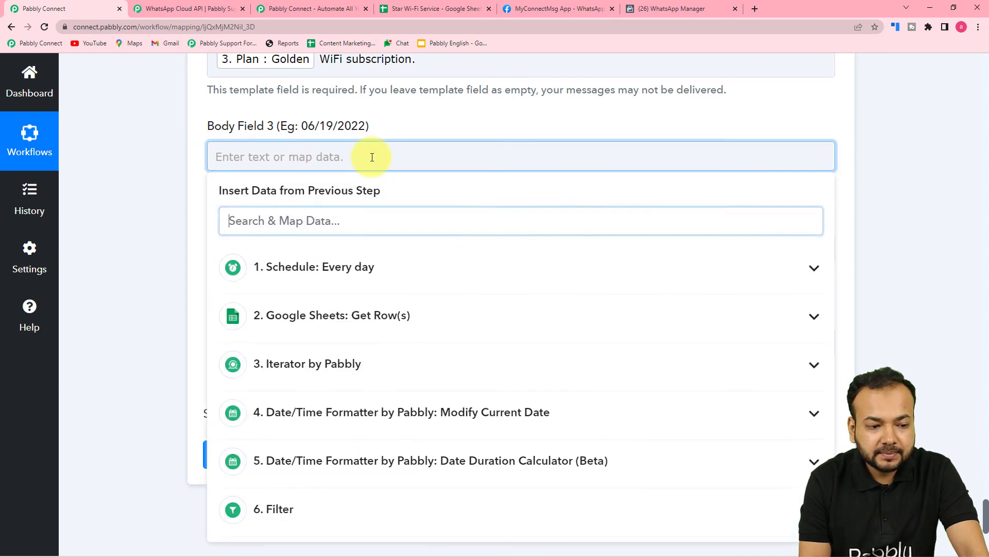
pyautogui.scroll(-2, 372, 160)
pyautogui.scroll(1, 214, 115)
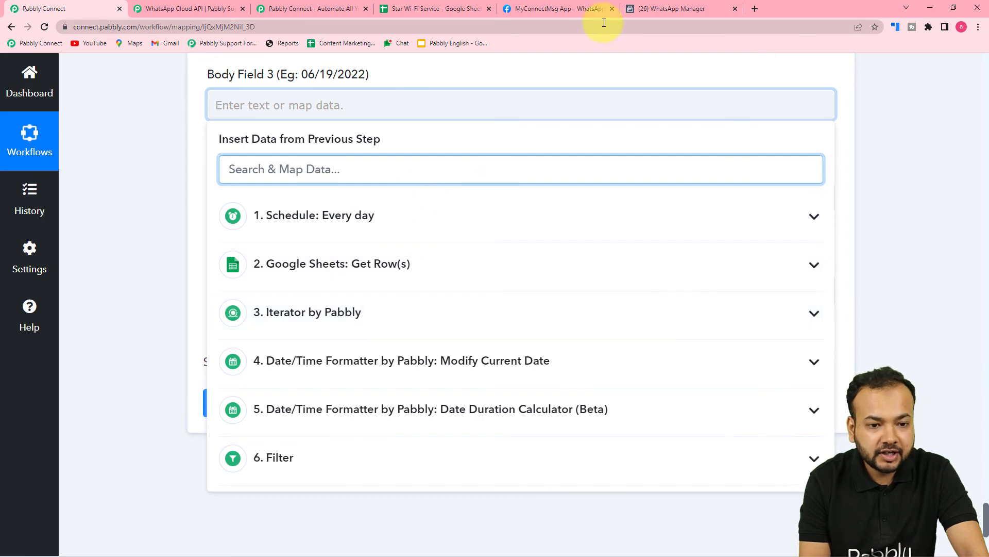
pyautogui.click(356, 313)
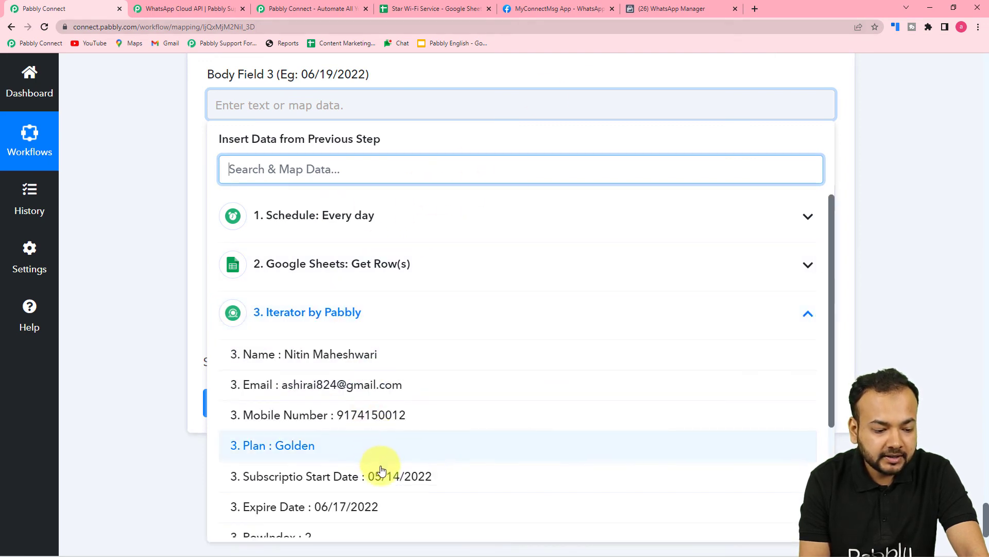
pyautogui.scroll(-1, 386, 482)
pyautogui.click(338, 468)
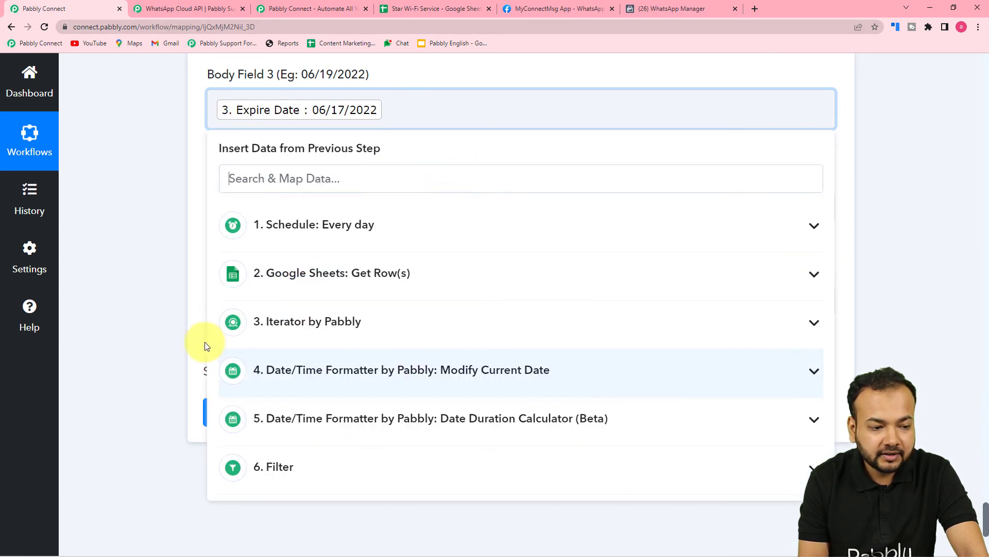
pyautogui.click(134, 270)
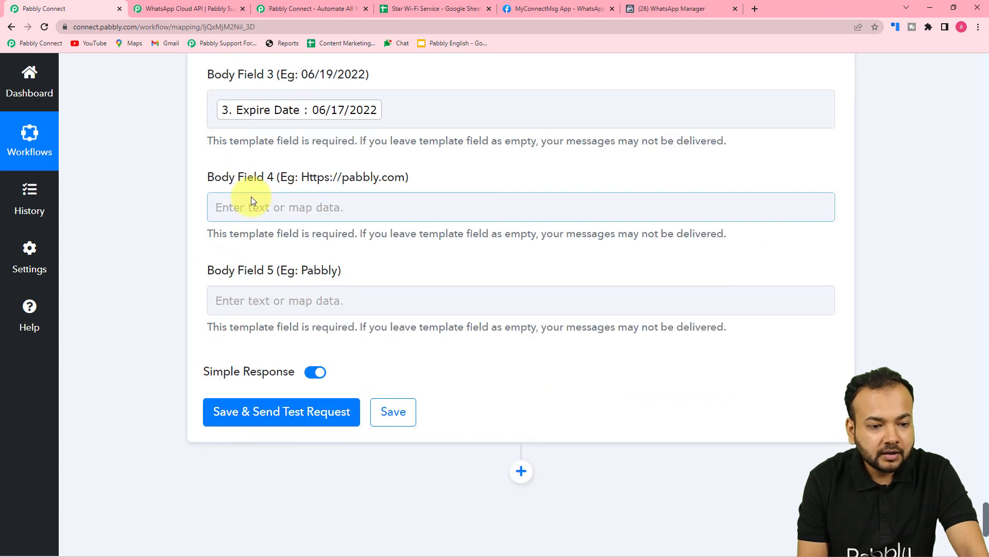
pyautogui.click(652, 9)
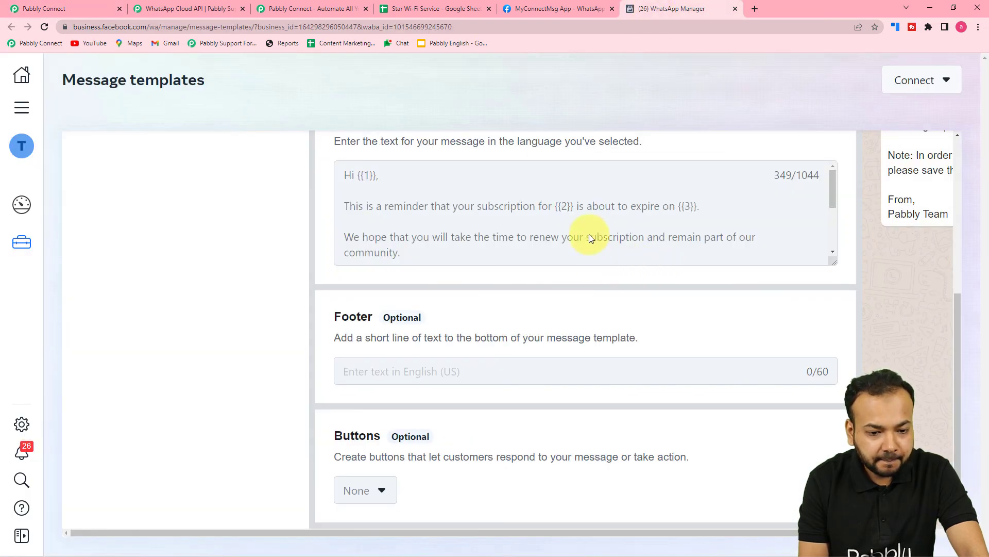
pyautogui.scroll(-1, 609, 218)
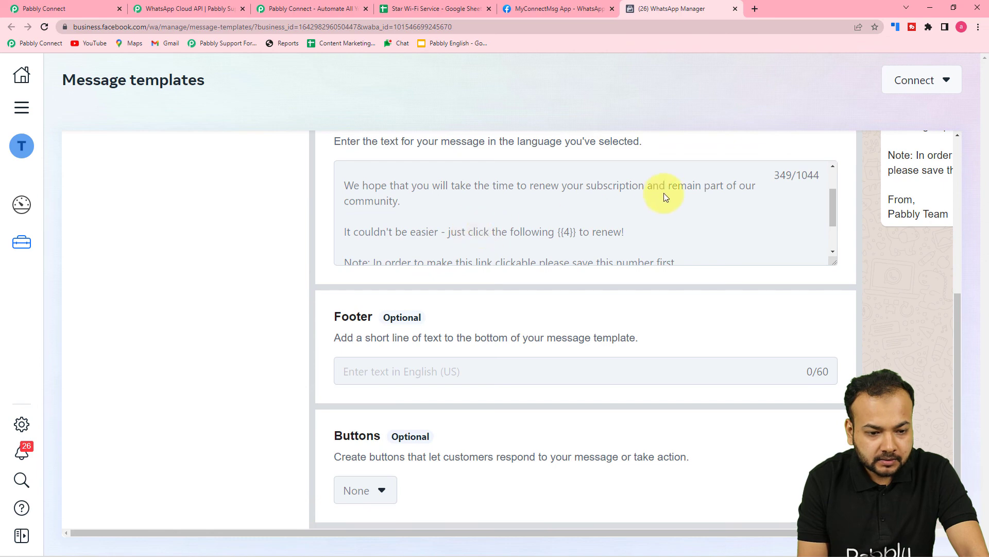
pyautogui.scroll(-1, 476, 196)
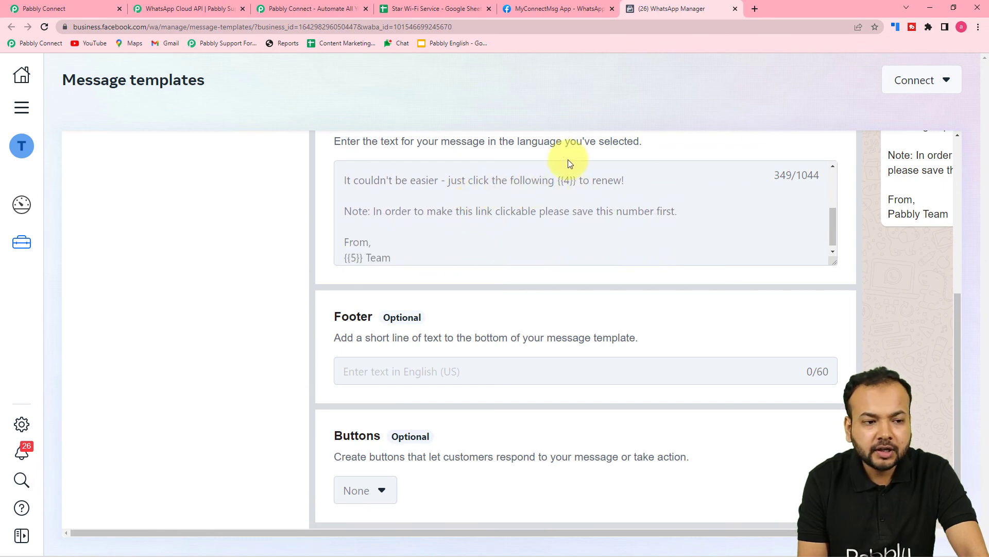
pyautogui.click(81, 7)
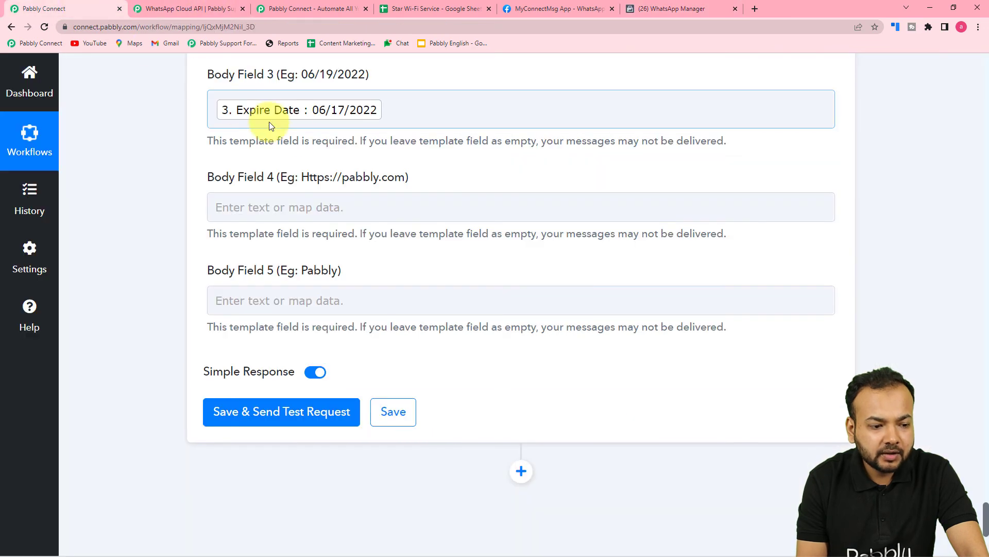
pyautogui.click(351, 207)
pyautogui.write('www.paably.com')
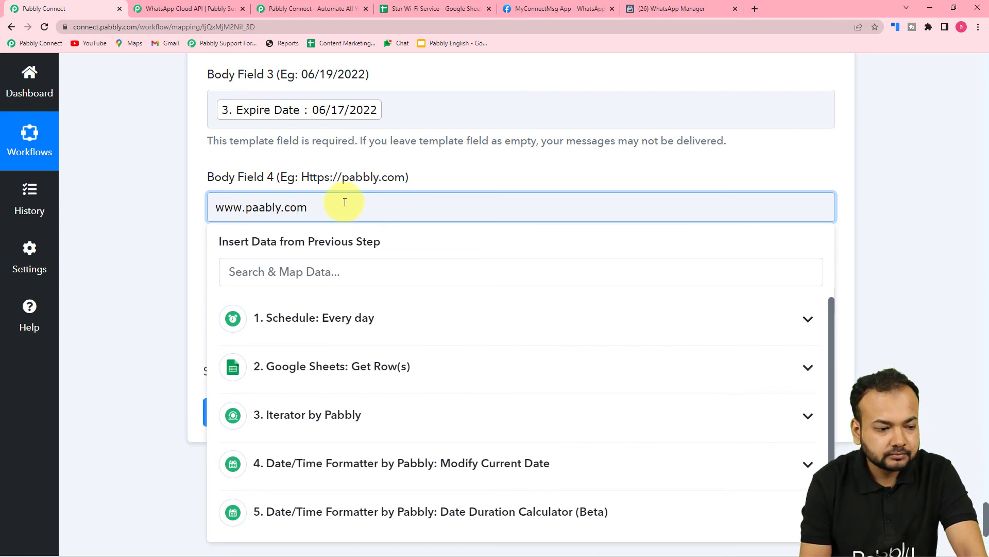
pyautogui.click(172, 185)
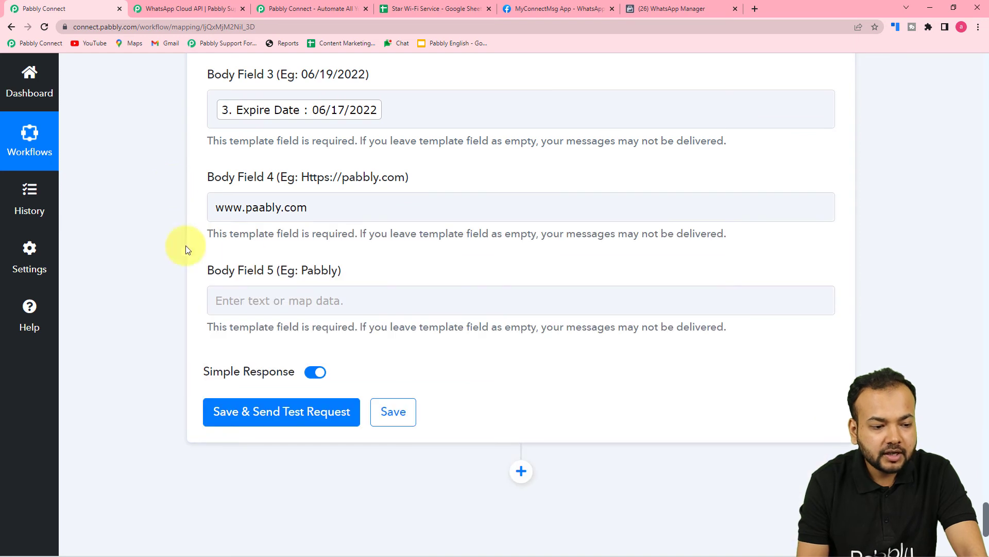
pyautogui.click(249, 220)
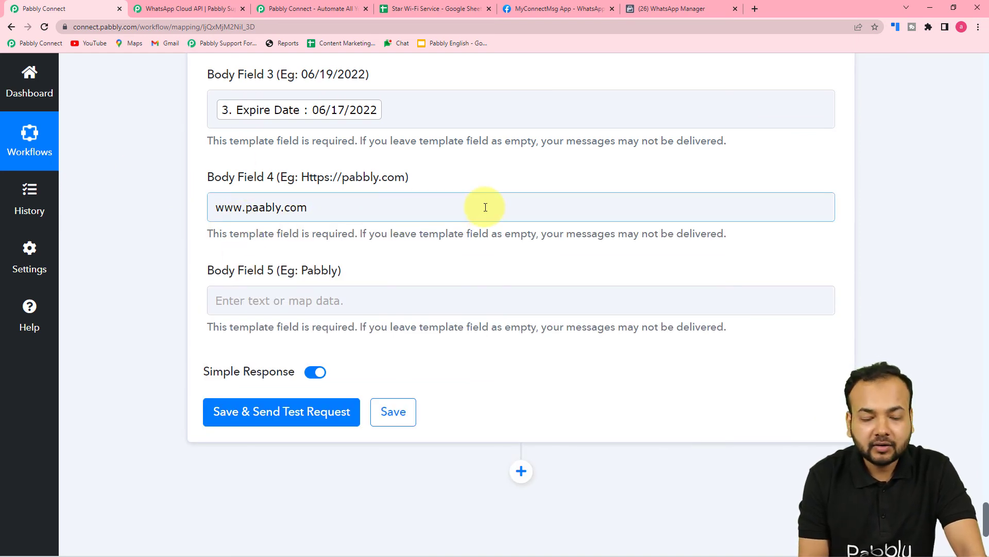
# Check {{5}} in the exp_sub template in WhatsApp Manager and enter Star Wifi Service as Body Field 5 in the Pabbly Connect action
pyautogui.scroll(-2, 485, 207)
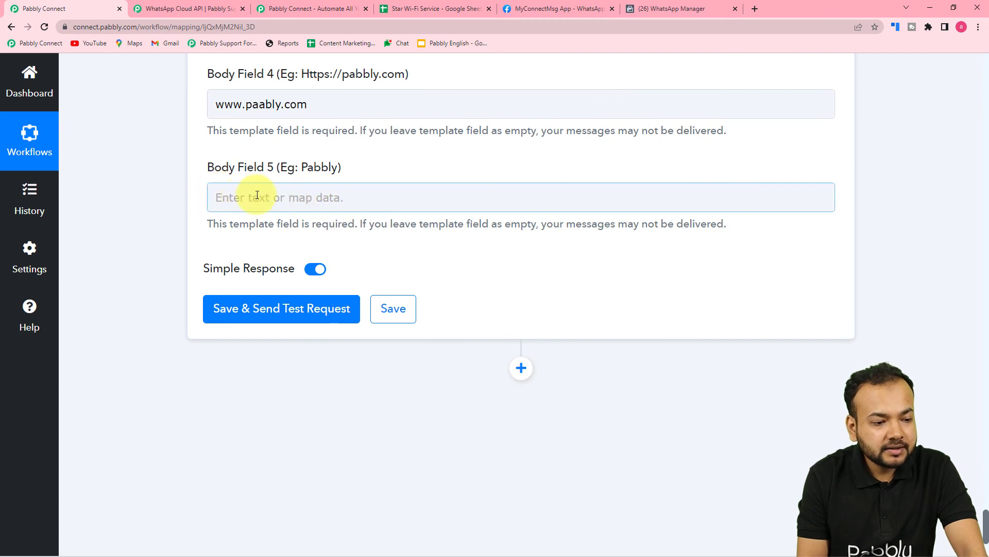
pyautogui.click(640, 9)
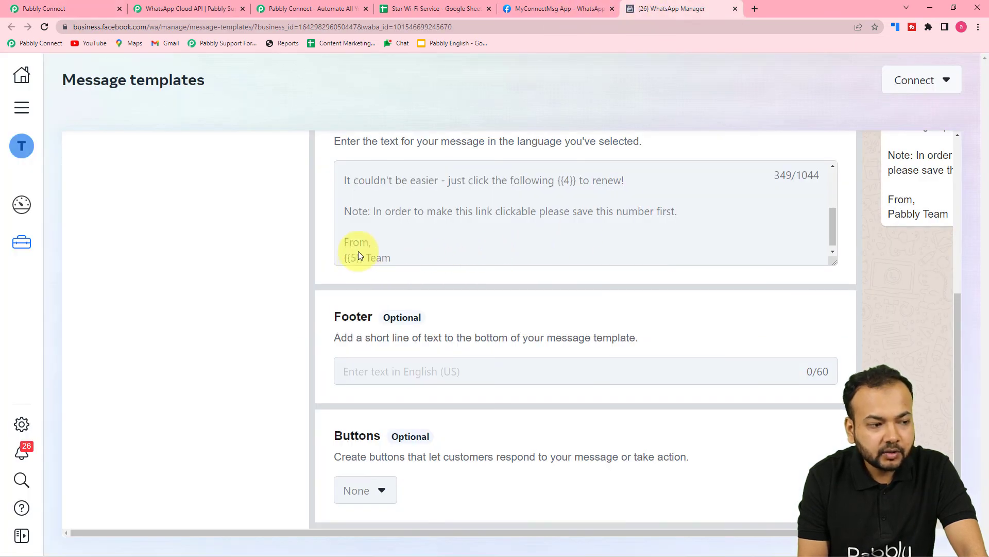
pyautogui.click(89, 5)
pyautogui.click(304, 209)
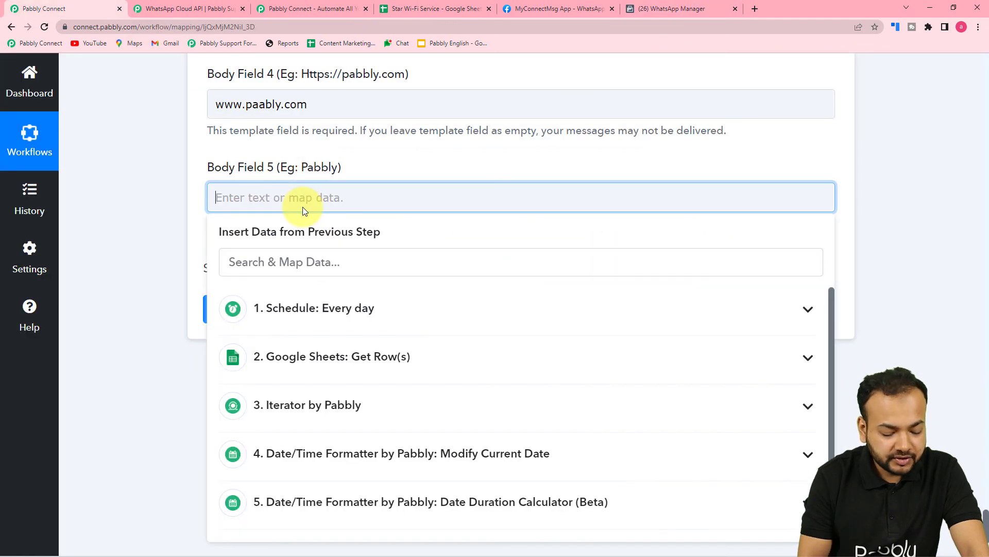
pyautogui.write('S')
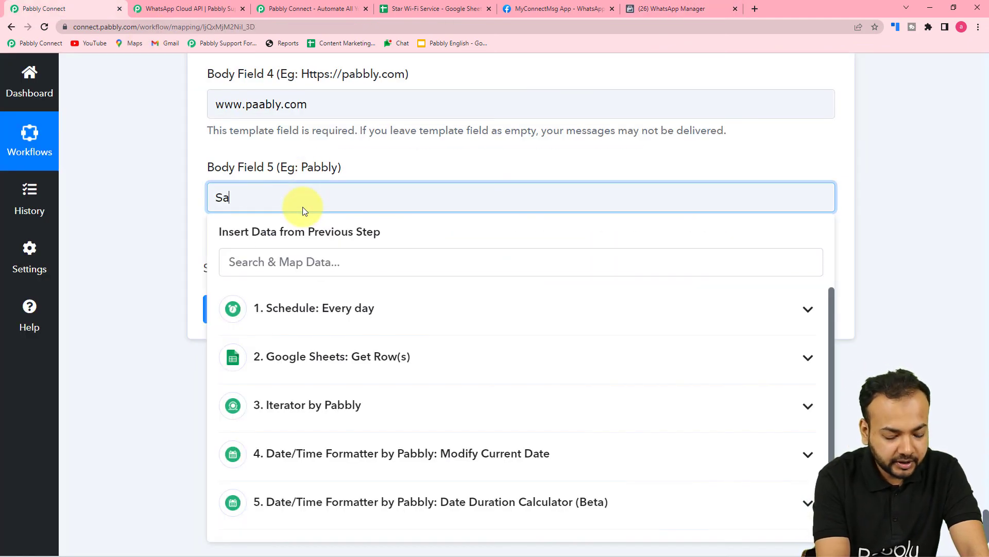
pyautogui.write('tar Wifi ')
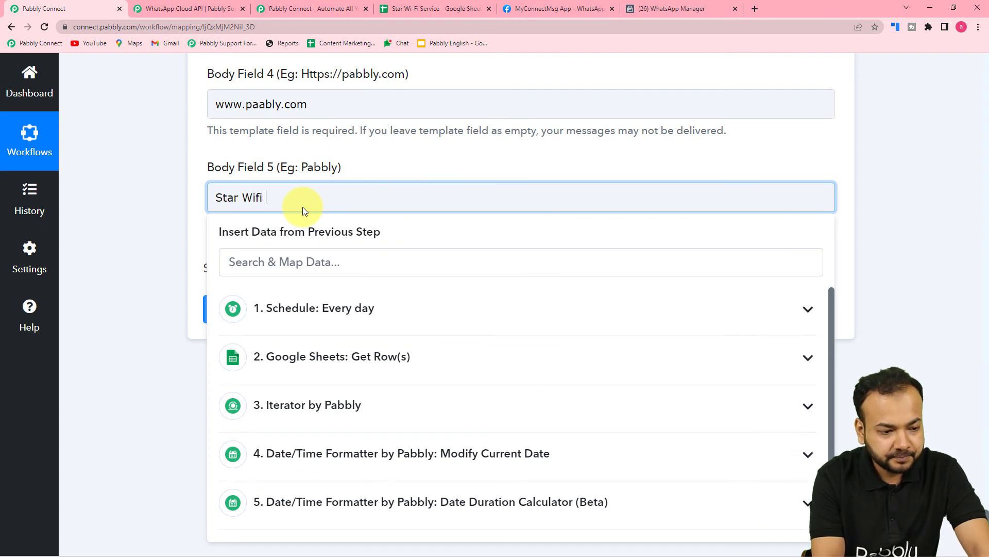
pyautogui.write('Service')
pyautogui.click(190, 186)
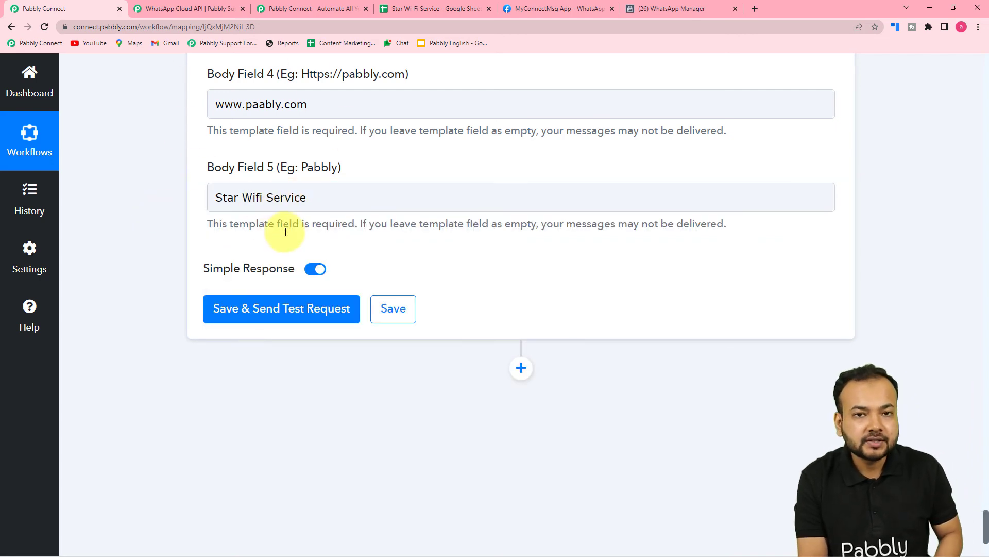
# Review the mapped recipient number and Body Fields 1 to 5, then save the WhatsApp action and send a test request
pyautogui.scroll(3, 284, 231)
pyautogui.scroll(2, 283, 95)
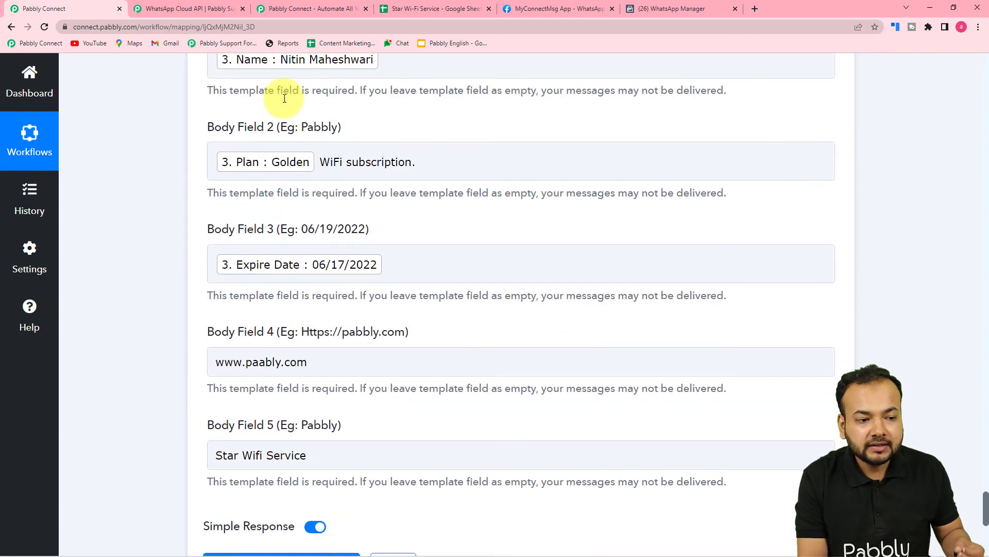
pyautogui.scroll(-2, 185, 170)
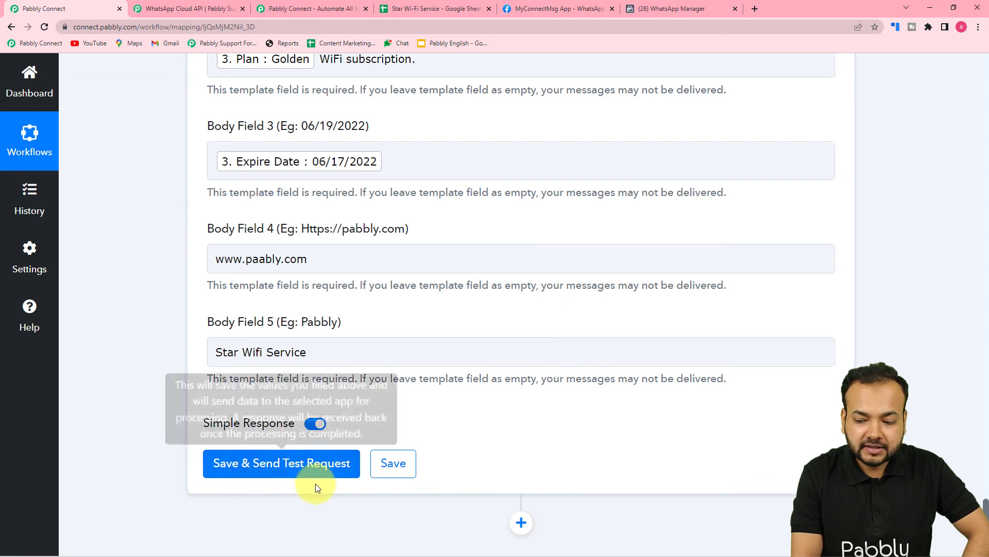
pyautogui.scroll(4, 362, 461)
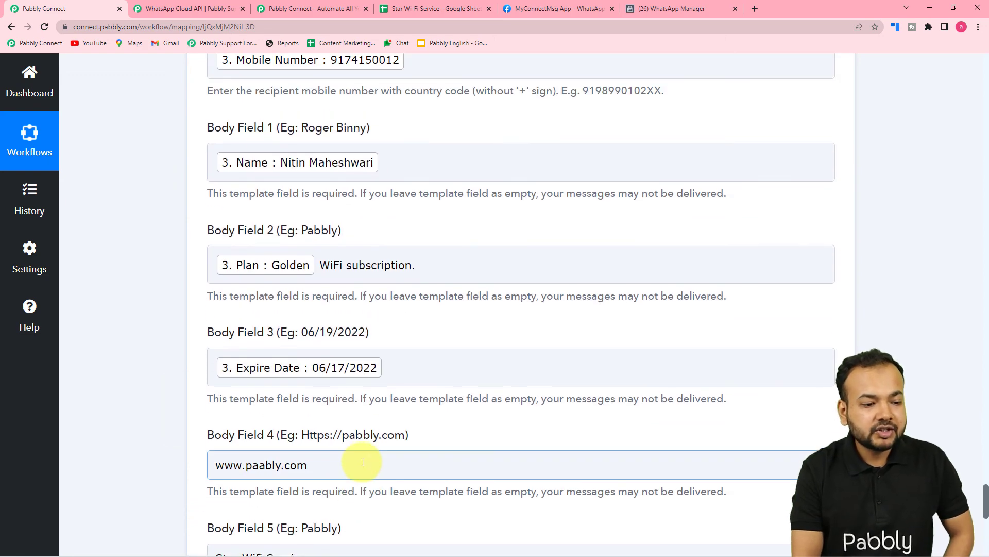
pyautogui.scroll(1, 363, 461)
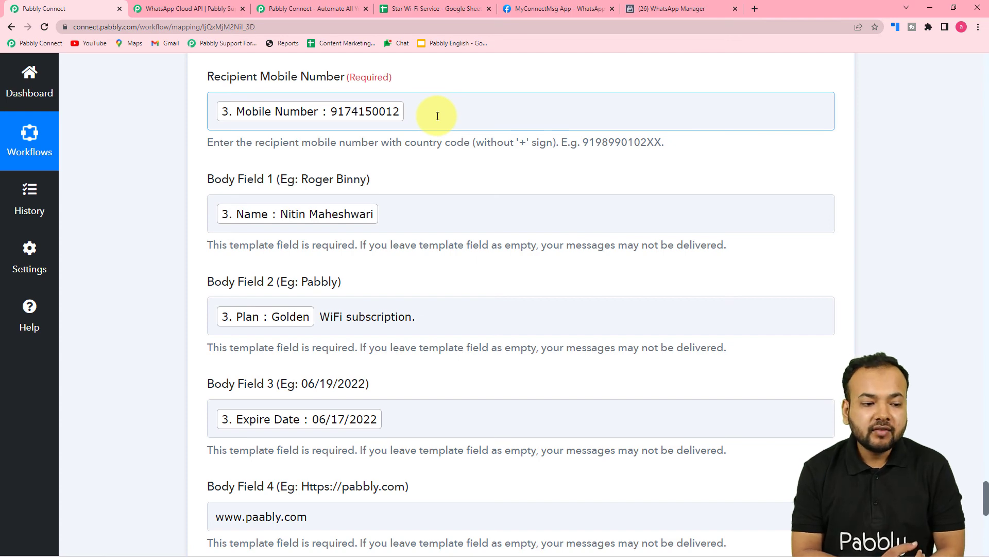
pyautogui.scroll(-7, 438, 116)
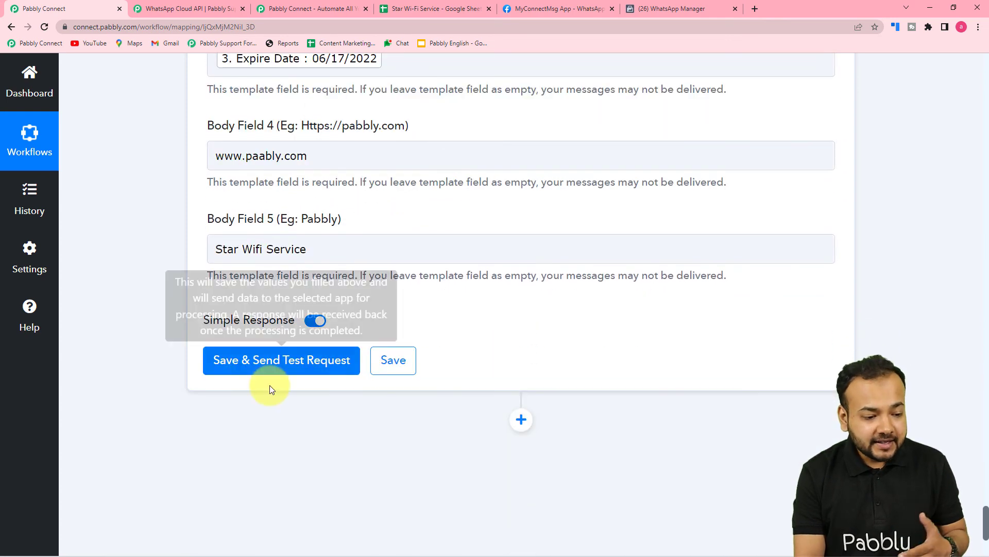
pyautogui.click(283, 363)
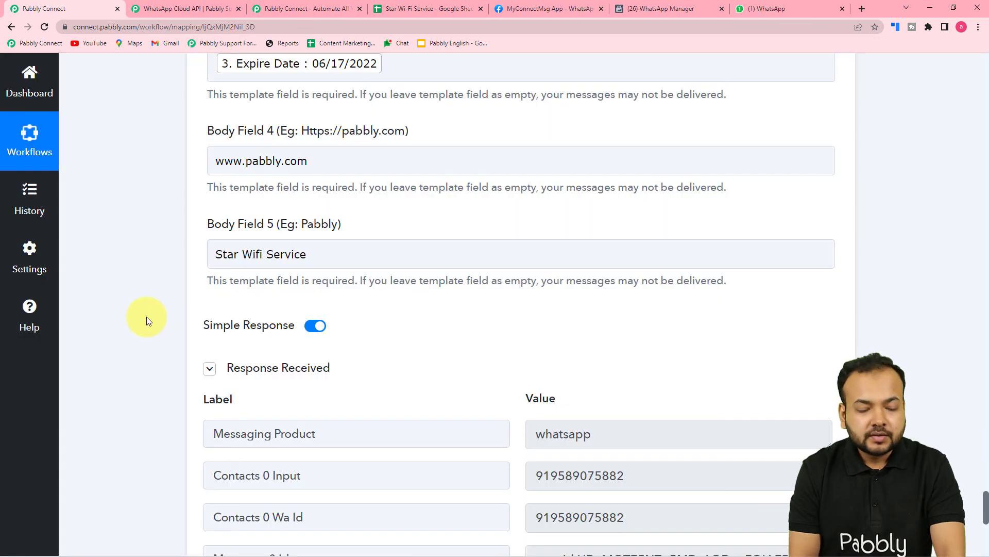
# Examine the response received for the test request and open the Pabbly Office chat in WhatsApp Web to read the test message
pyautogui.scroll(-4, 146, 316)
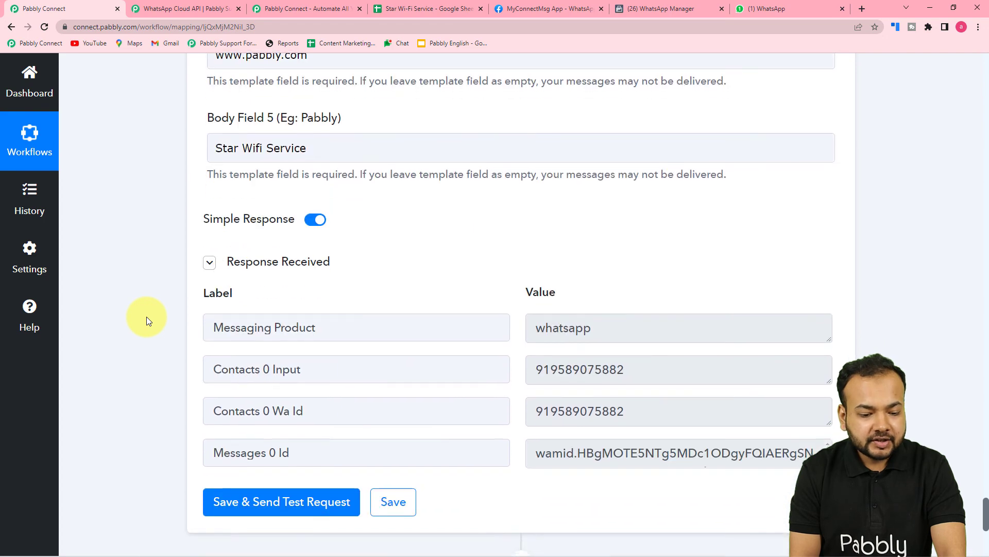
pyautogui.scroll(5, 190, 319)
pyautogui.scroll(1, 190, 319)
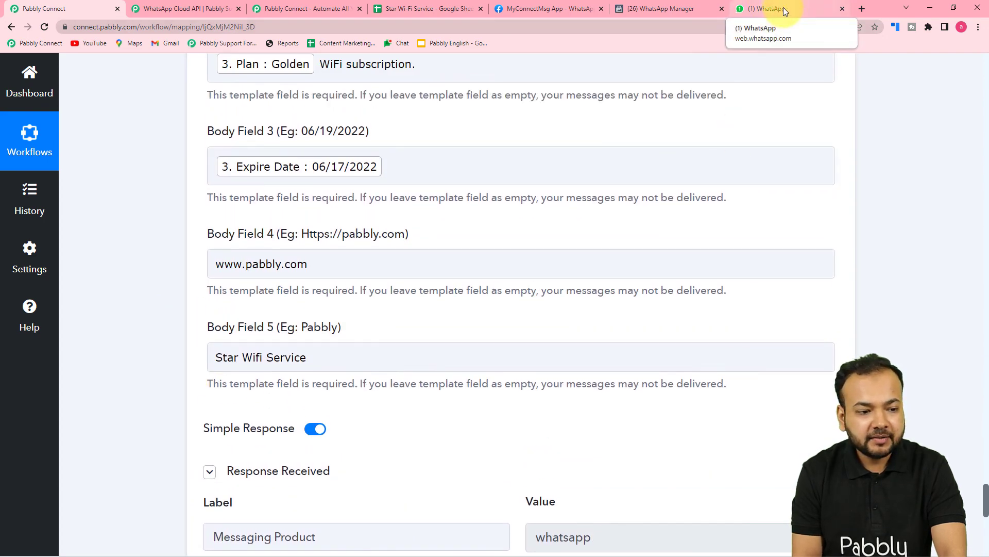
pyautogui.click(781, 9)
pyautogui.click(216, 256)
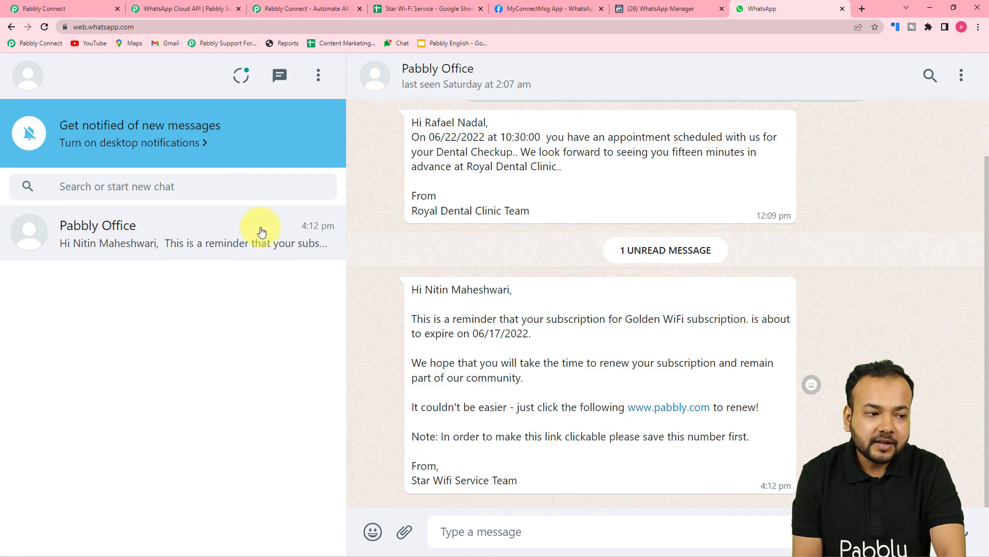
# Return to Pabbly Connect to review the filter conditions and date duration response, and check the subscription rows in the Star Wi-Fi Service sheet
pyautogui.click(72, 5)
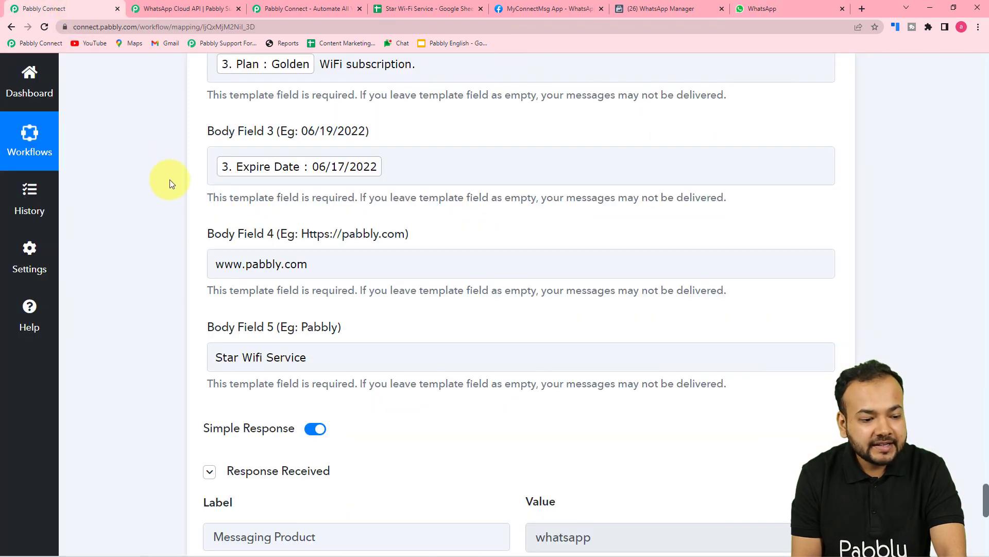
pyautogui.scroll(-5, 172, 183)
pyautogui.scroll(3, 171, 185)
pyautogui.scroll(10, 171, 184)
pyautogui.scroll(16, 171, 179)
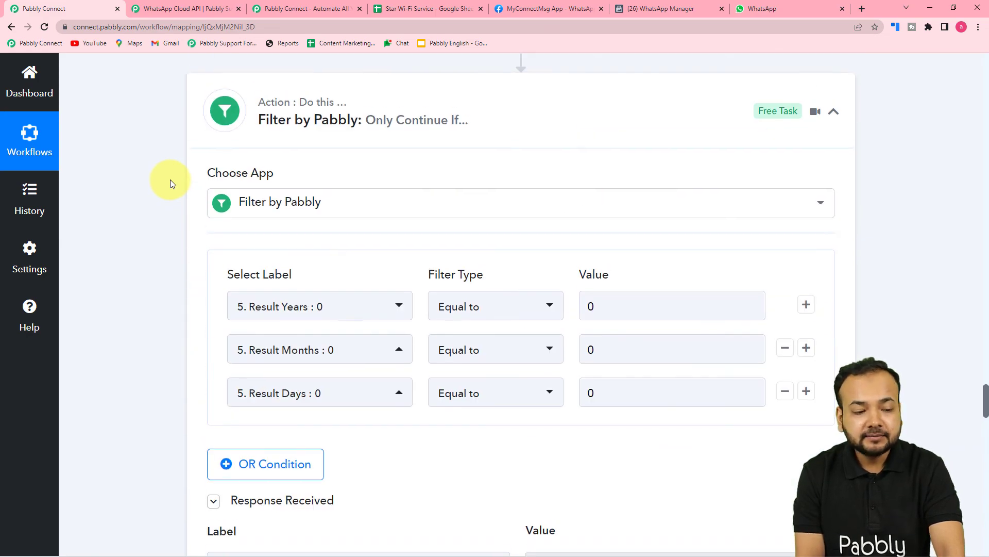
pyautogui.scroll(4, 170, 180)
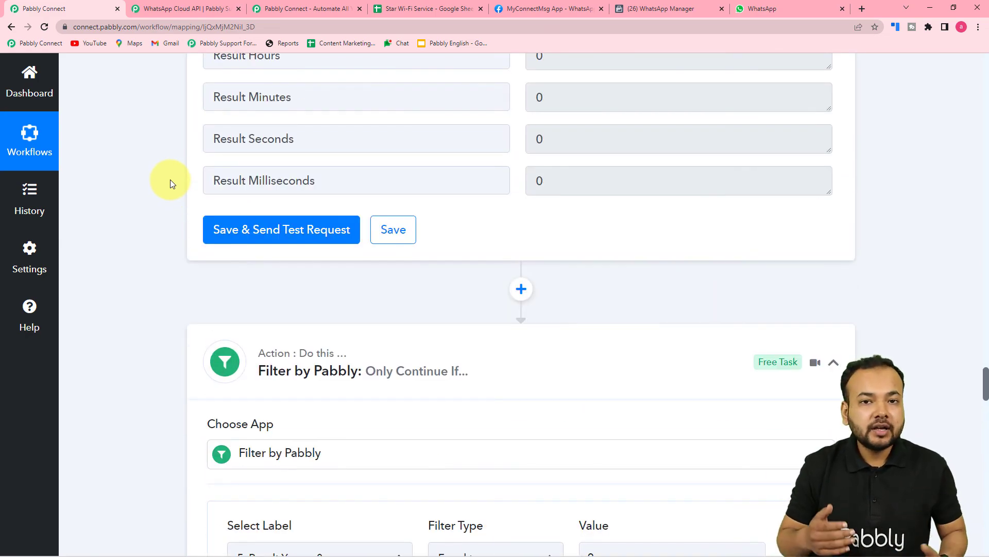
pyautogui.scroll(3, 170, 179)
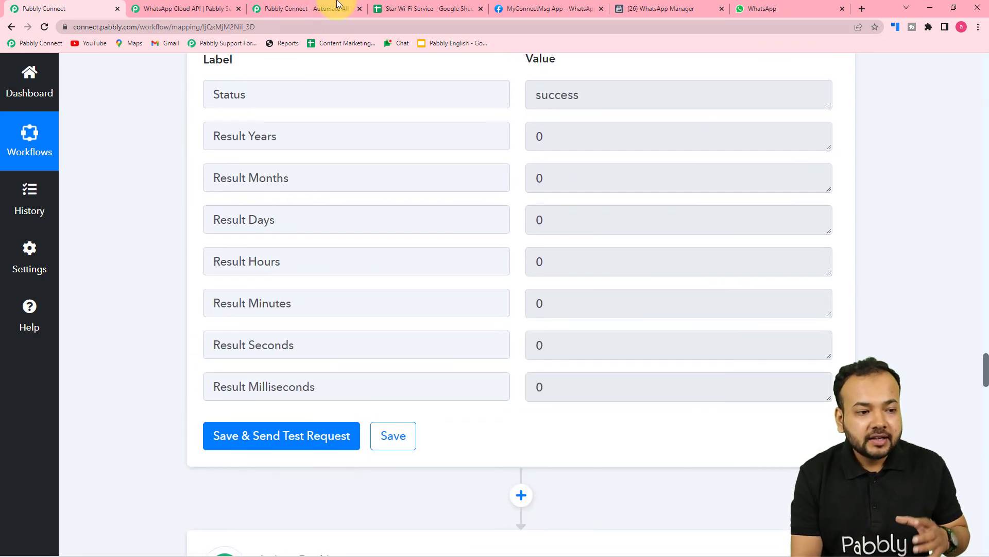
pyautogui.click(415, 13)
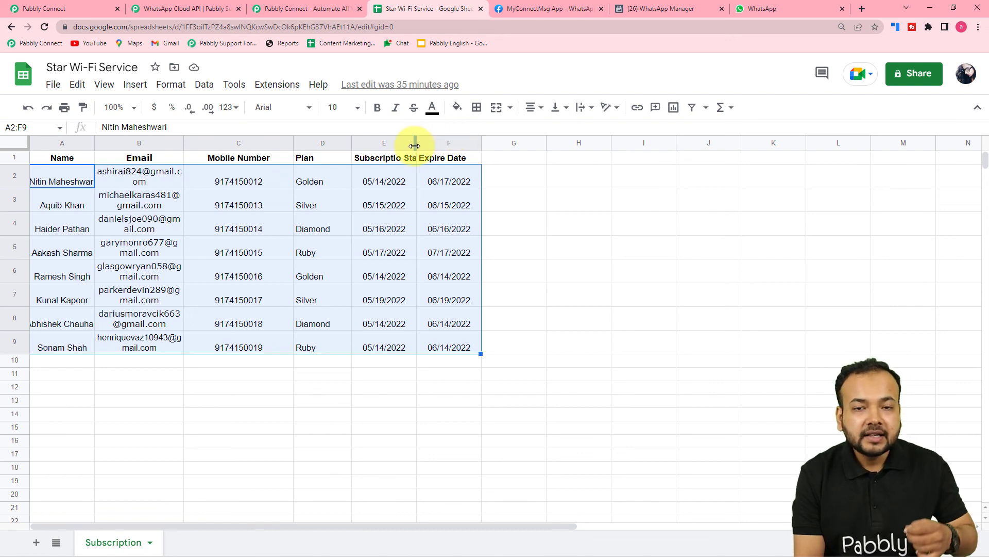
# Switch back to the Pabbly Connect workflow and collapse the Date Duration Calculator (Beta) step
pyautogui.click(87, 7)
pyautogui.scroll(2, 147, 137)
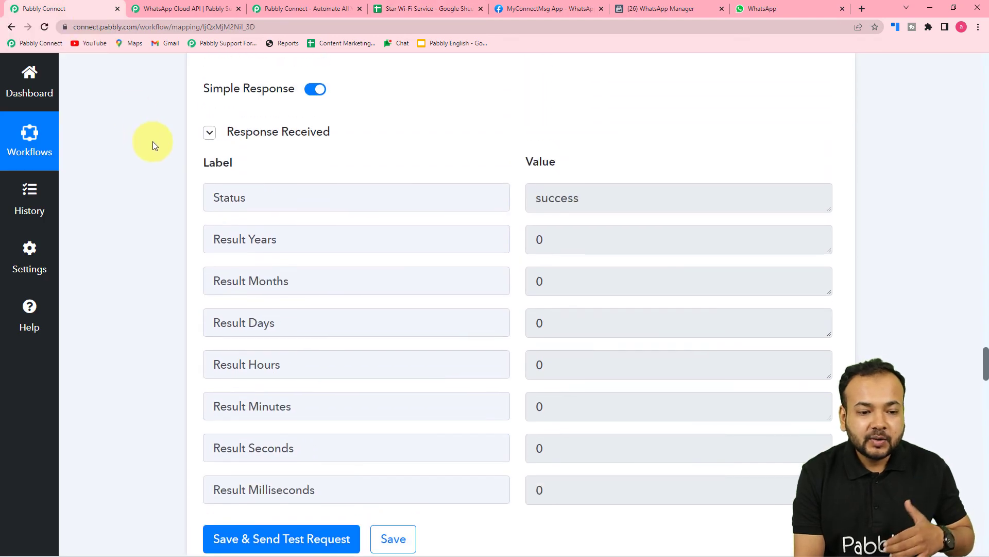
pyautogui.scroll(12, 153, 141)
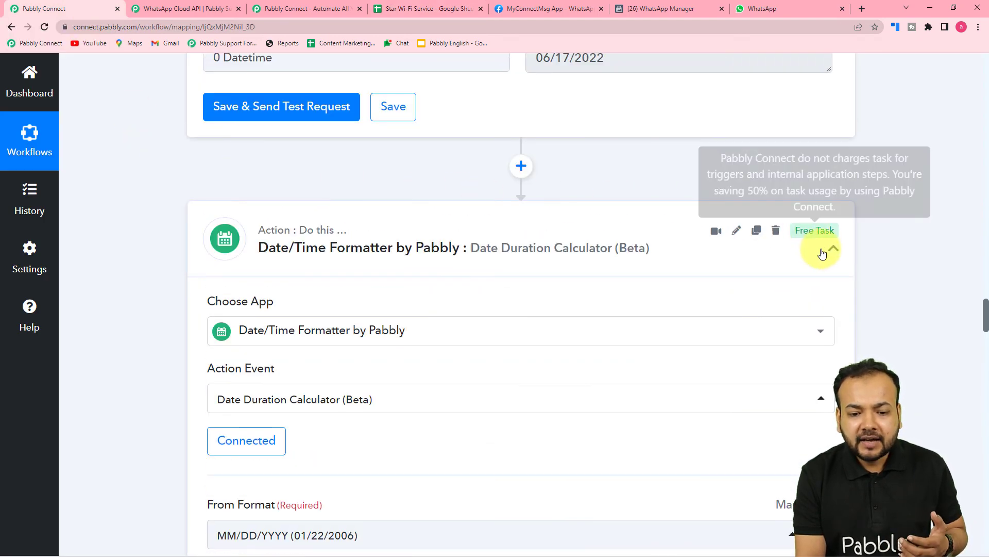
pyautogui.click(835, 250)
pyautogui.scroll(5, 883, 239)
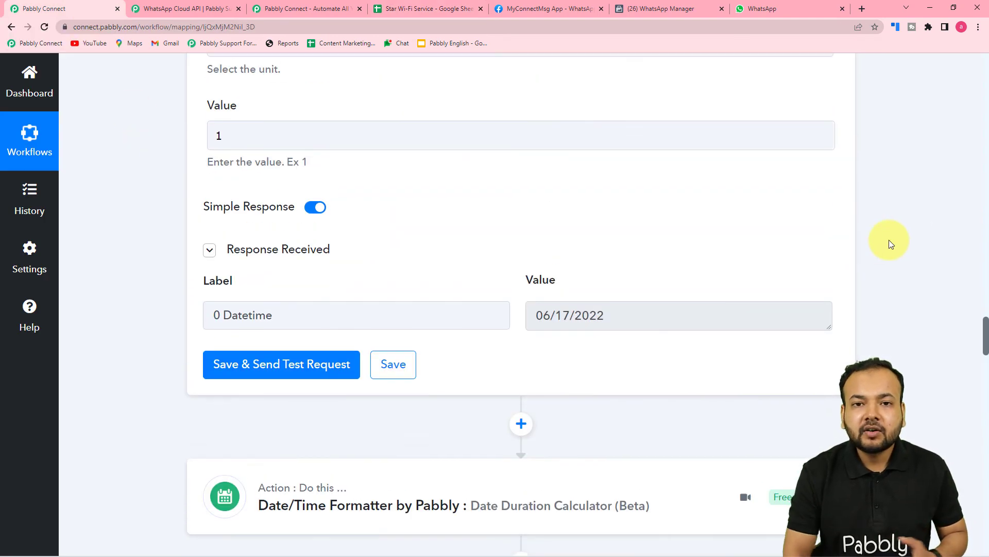